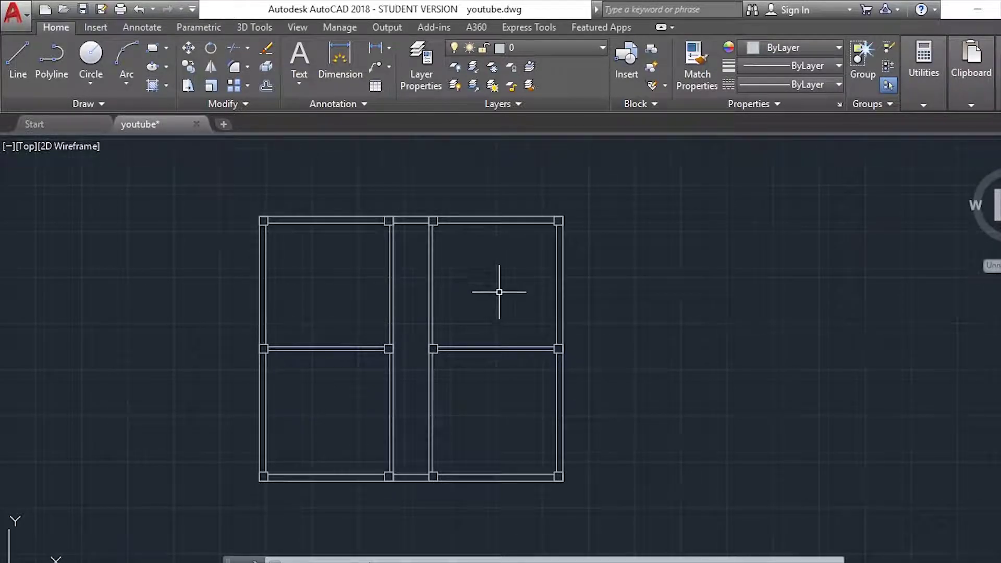
- Zoom around the plan, briefly select the left plan's middle beam line, then clear the selection
{"action": "scroll", "coordinate": [499, 291], "scroll_direction": "down", "scroll_amount": 4}
{"action": "scroll", "coordinate": [112, 338], "scroll_direction": "down", "scroll_amount": 2}
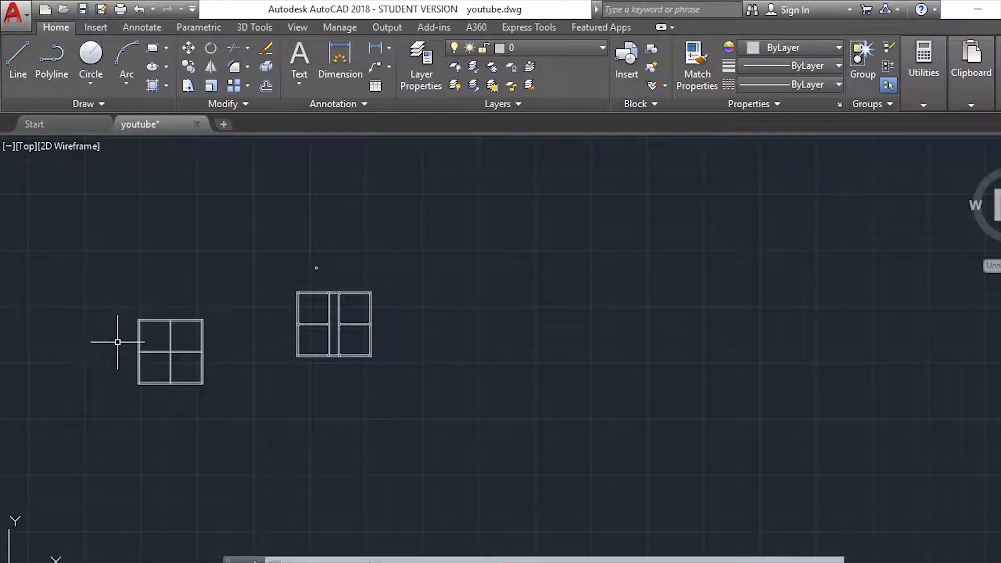
{"action": "scroll", "coordinate": [99, 355], "scroll_direction": "up", "scroll_amount": 2}
{"action": "scroll", "coordinate": [96, 358], "scroll_direction": "up", "scroll_amount": 2}
{"action": "scroll", "coordinate": [157, 336], "scroll_direction": "down", "scroll_amount": 4}
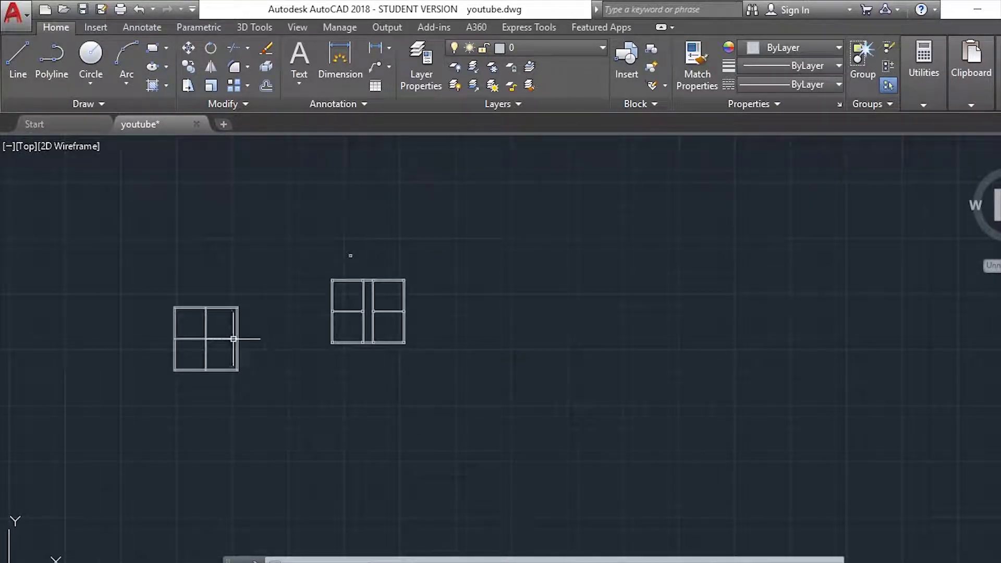
{"action": "scroll", "coordinate": [194, 318], "scroll_direction": "up", "scroll_amount": 4}
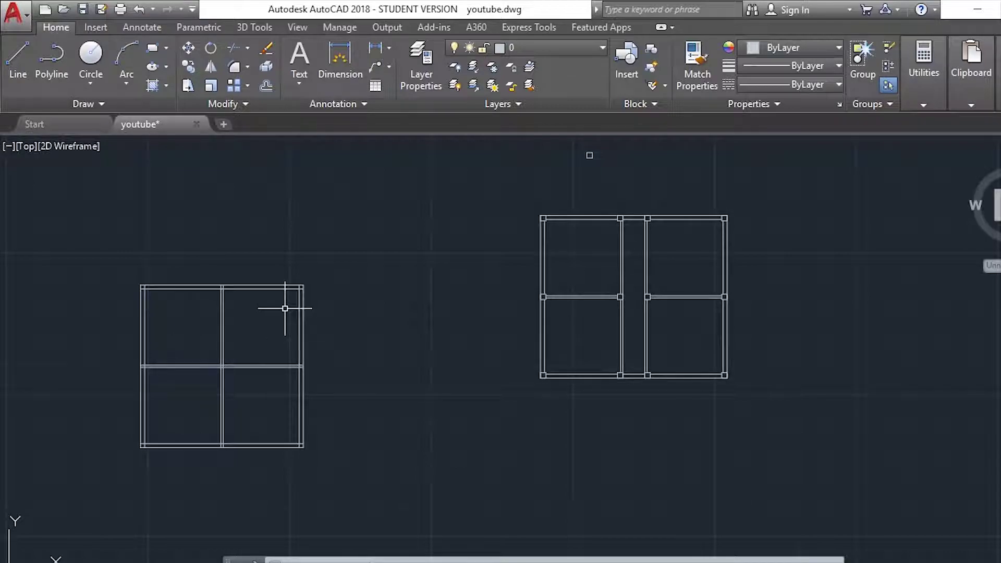
{"action": "left_click", "coordinate": [285, 309]}
{"action": "left_click", "coordinate": [254, 401]}
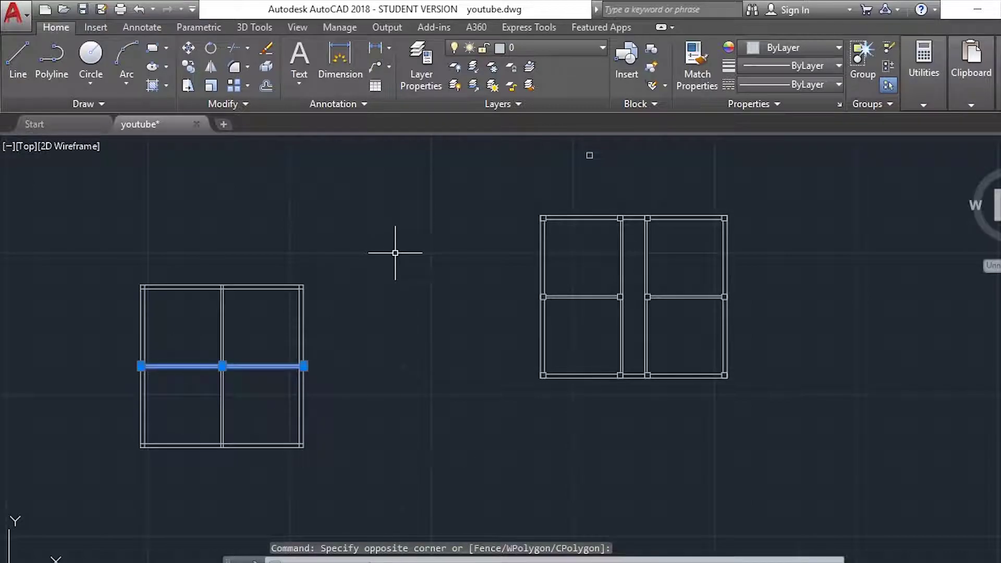
{"action": "key", "text": "Escape"}
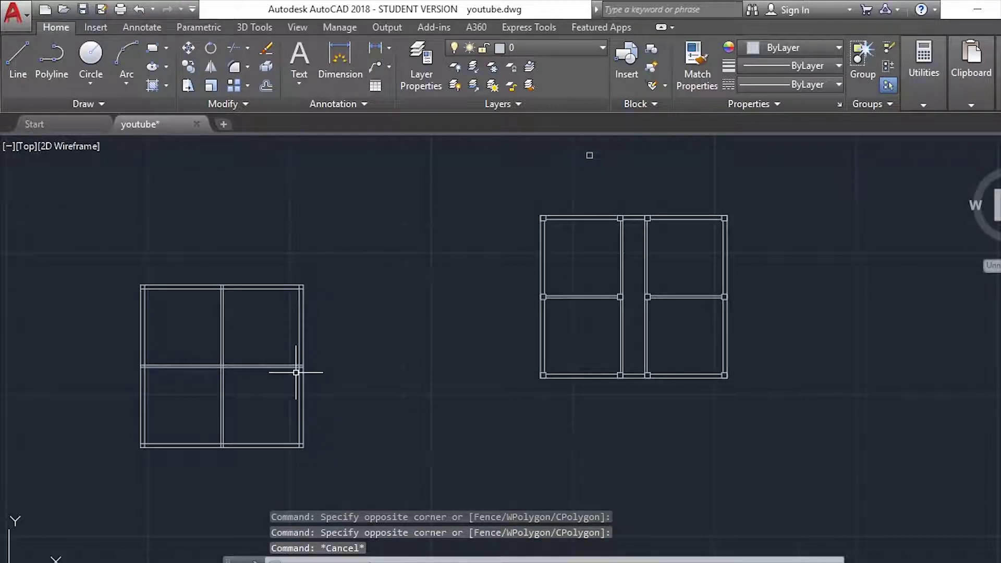
- Pan and zoom to recentre the floor plan in view
{"action": "scroll", "coordinate": [617, 268], "scroll_direction": "down", "scroll_amount": 2}
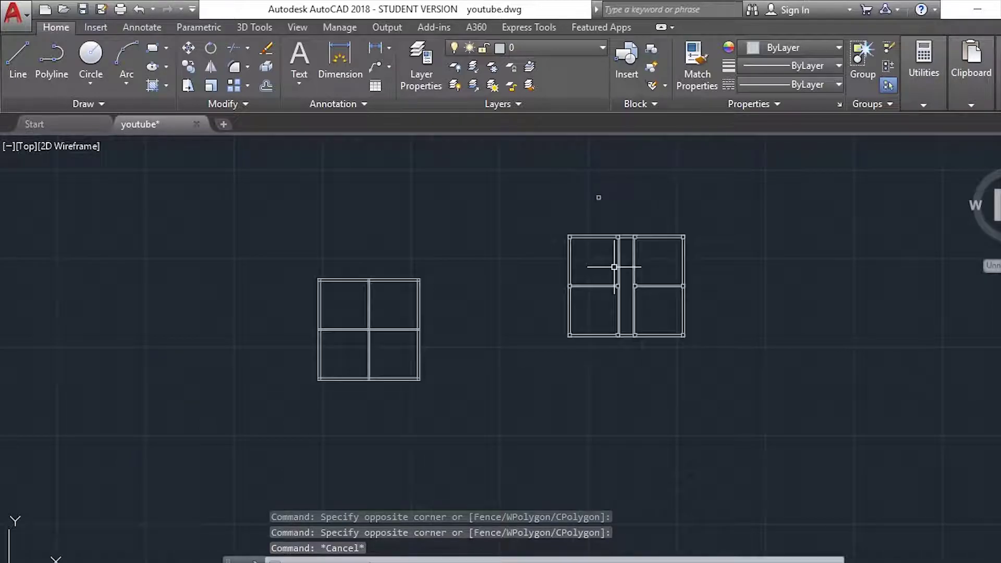
{"action": "scroll", "coordinate": [704, 237], "scroll_direction": "up", "scroll_amount": 2}
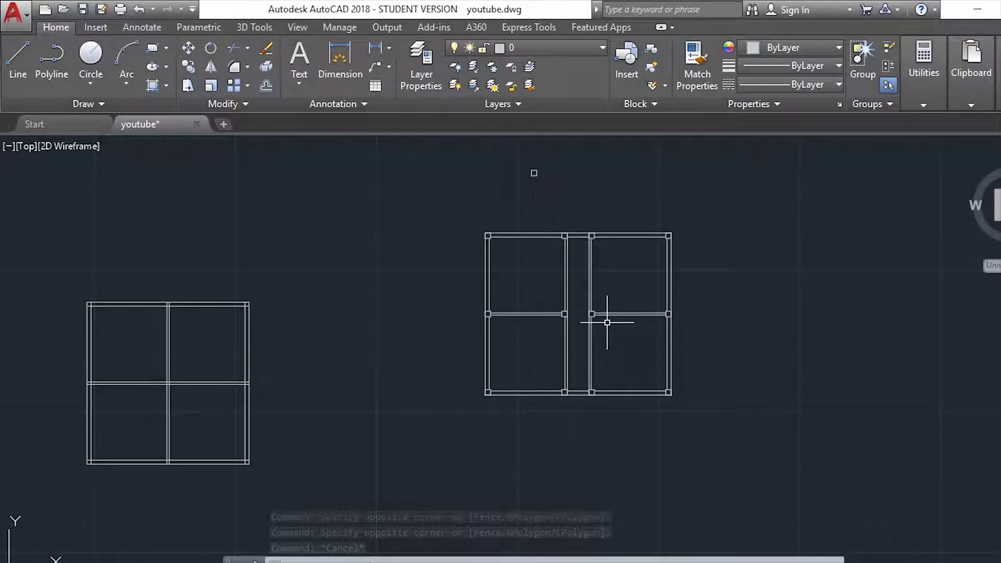
{"action": "scroll", "coordinate": [591, 328], "scroll_direction": "up", "scroll_amount": 1}
{"action": "scroll", "coordinate": [598, 326], "scroll_direction": "up", "scroll_amount": 2}
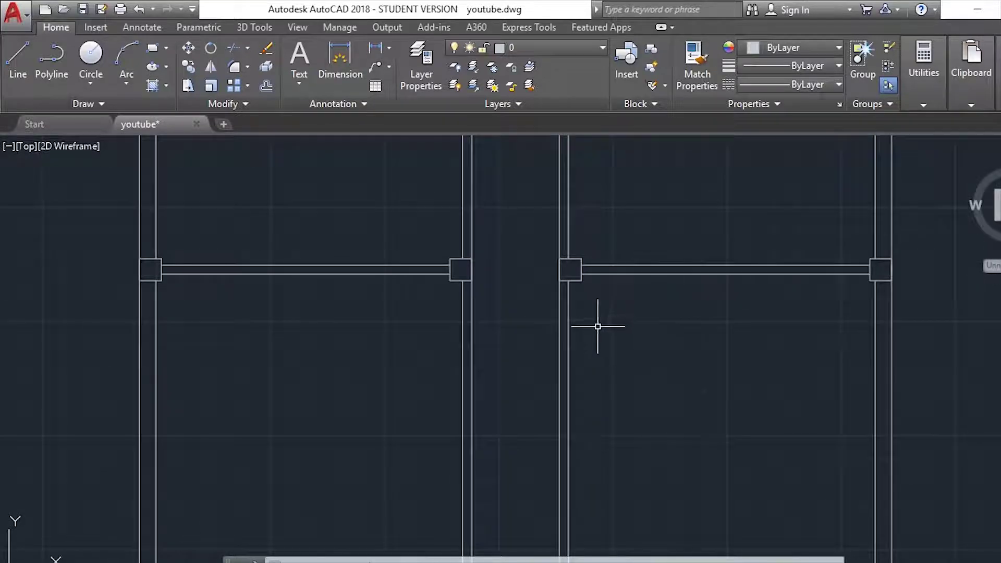
{"action": "scroll", "coordinate": [562, 302], "scroll_direction": "down", "scroll_amount": 1}
{"action": "middle_click_drag", "start_coordinate": [567, 286], "coordinate": [298, 369]}
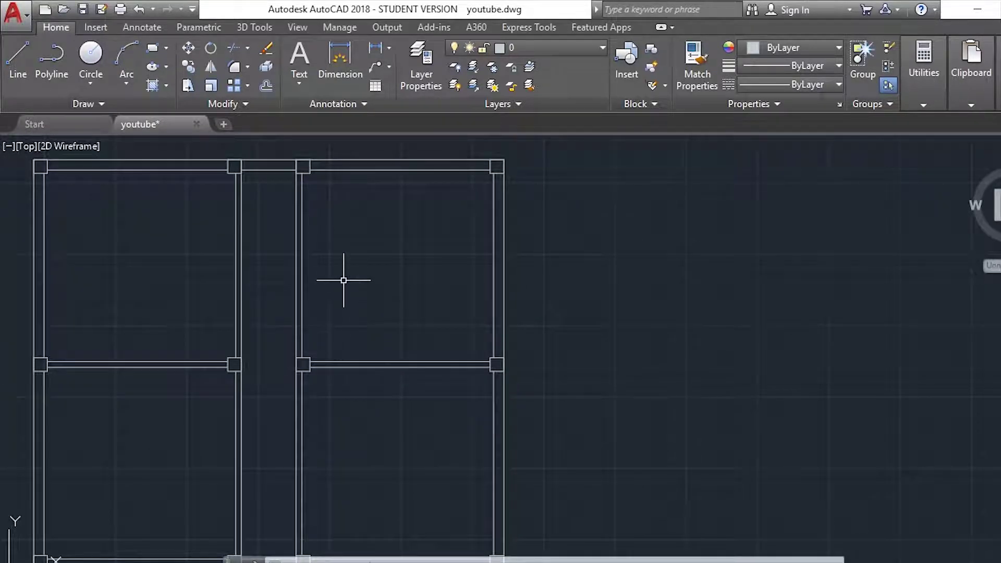
{"action": "scroll", "coordinate": [343, 280], "scroll_direction": "down", "scroll_amount": 2}
{"action": "scroll", "coordinate": [225, 235], "scroll_direction": "up", "scroll_amount": 2}
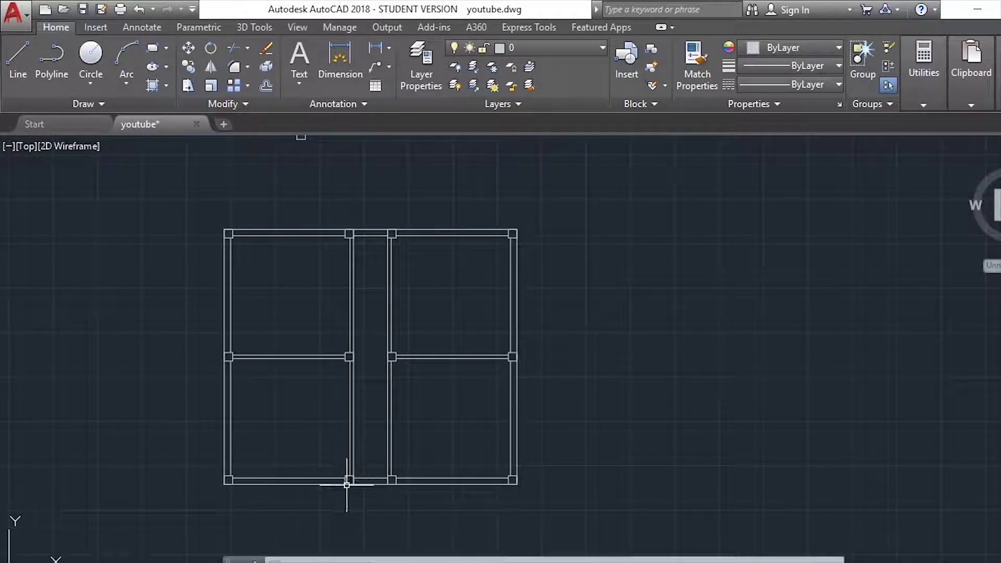
- Shift the plan up and zoom in on the bottom beam between the middle columns
{"action": "middle_click_drag", "start_coordinate": [358, 481], "coordinate": [355, 417]}
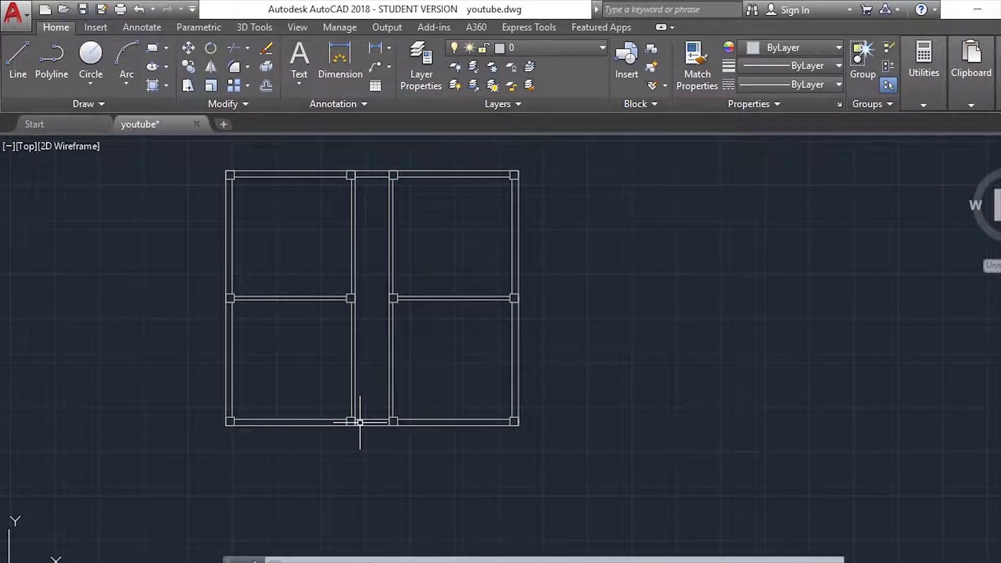
{"action": "scroll", "coordinate": [355, 417], "scroll_direction": "up", "scroll_amount": 3}
{"action": "scroll", "coordinate": [359, 421], "scroll_direction": "up", "scroll_amount": 2}
{"action": "scroll", "coordinate": [360, 421], "scroll_direction": "up", "scroll_amount": 6}
{"action": "scroll", "coordinate": [359, 422], "scroll_direction": "down", "scroll_amount": 2}
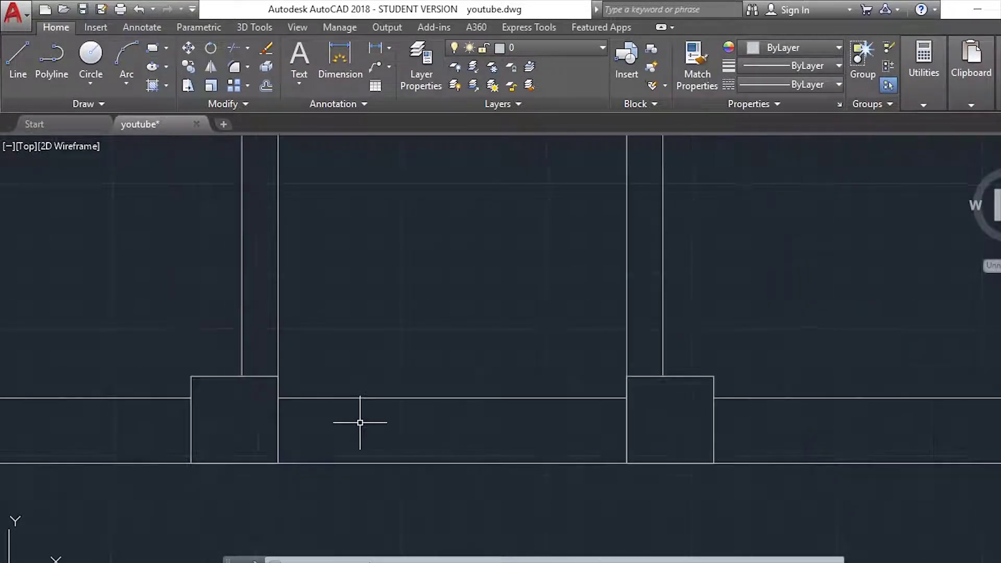
{"action": "scroll", "coordinate": [360, 422], "scroll_direction": "down", "scroll_amount": 2}
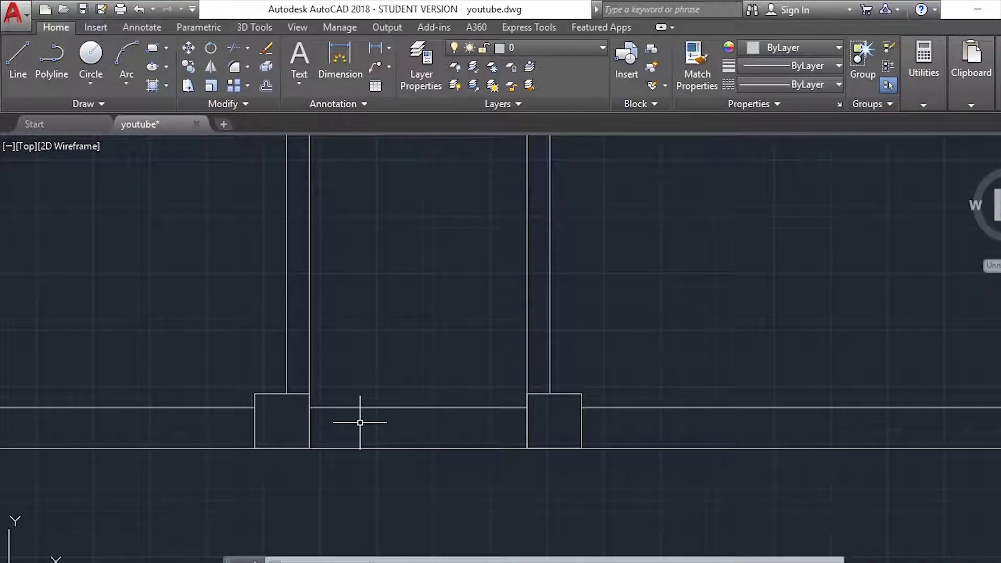
{"action": "scroll", "coordinate": [359, 422], "scroll_direction": "down", "scroll_amount": 4}
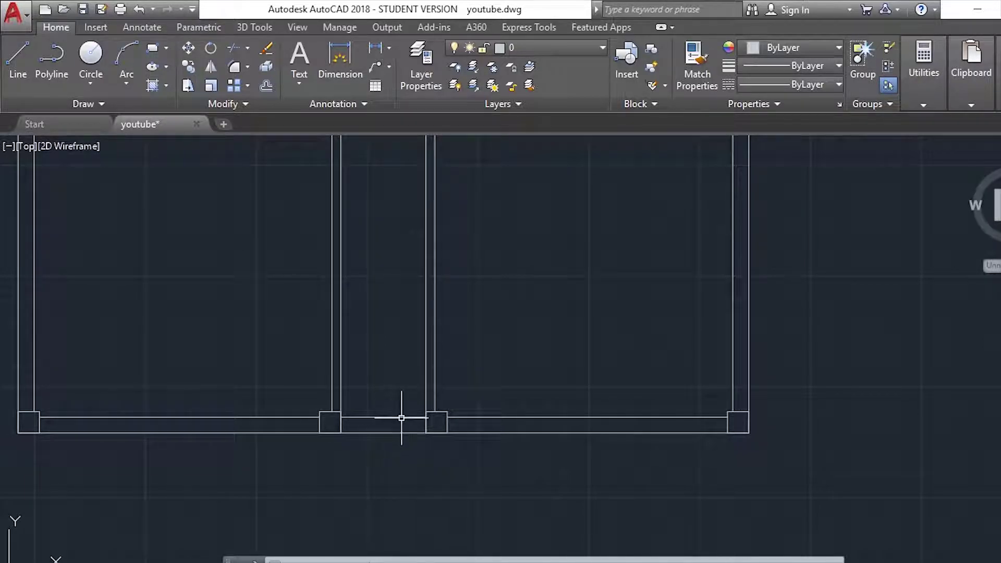
{"action": "scroll", "coordinate": [402, 414], "scroll_direction": "up", "scroll_amount": 4}
{"action": "scroll", "coordinate": [401, 414], "scroll_direction": "up", "scroll_amount": 2}
{"action": "scroll", "coordinate": [139, 458], "scroll_direction": "down", "scroll_amount": 2}
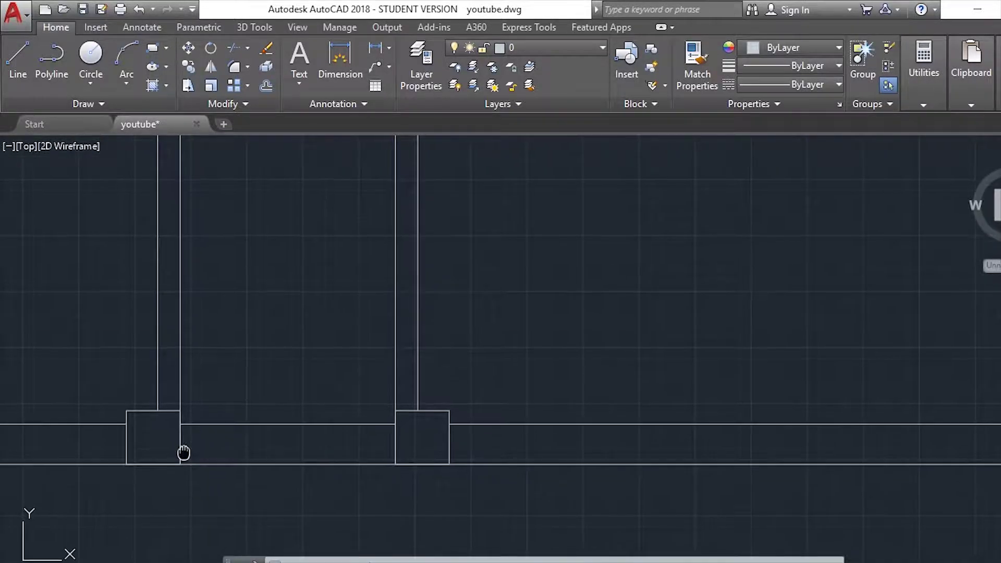
{"action": "scroll", "coordinate": [183, 451], "scroll_direction": "up", "scroll_amount": 8}
{"action": "scroll", "coordinate": [163, 420], "scroll_direction": "down", "scroll_amount": 2}
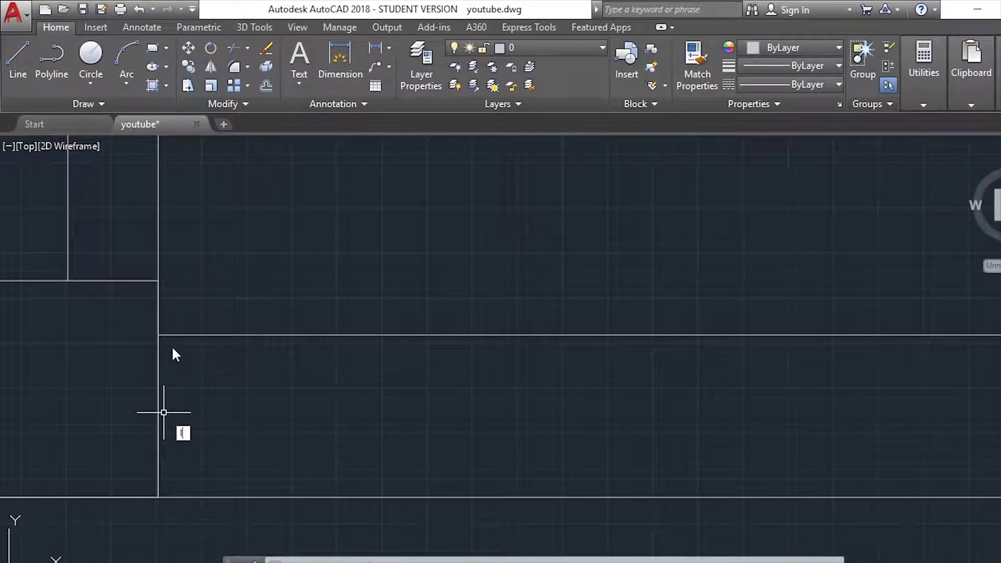
- Draw a horizontal line inside the bottom beam between the two middle columns, parallel to its edges
{"action": "type", "text": "l"}
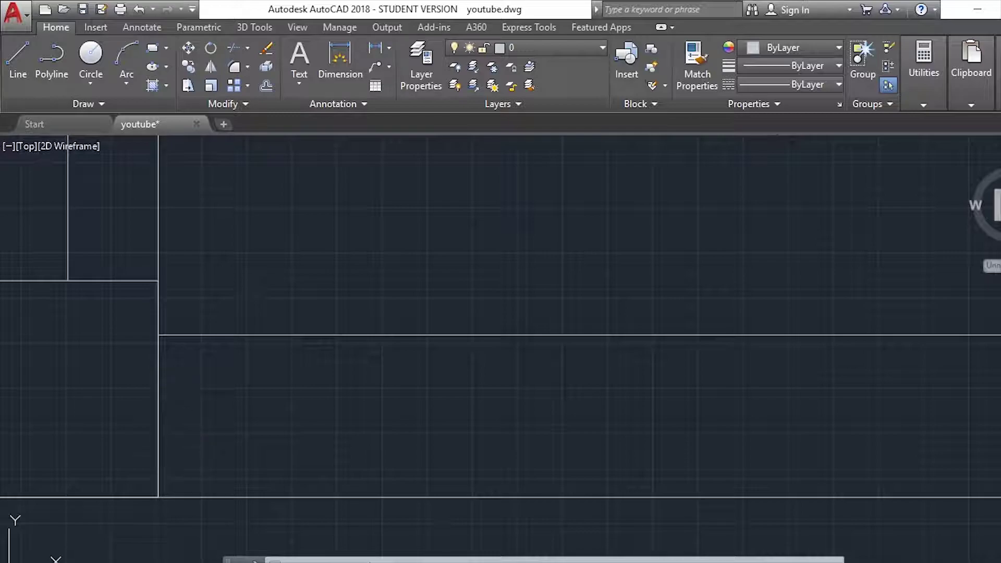
{"action": "key", "text": "Return"}
{"action": "left_click", "coordinate": [158, 334]}
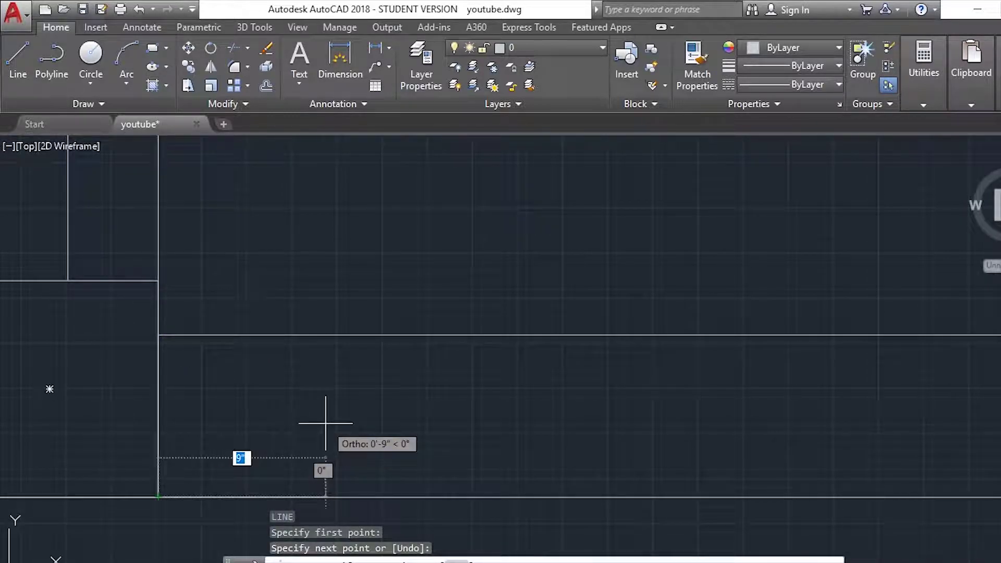
{"action": "key", "text": "Escape"}
{"action": "type", "text": "l"}
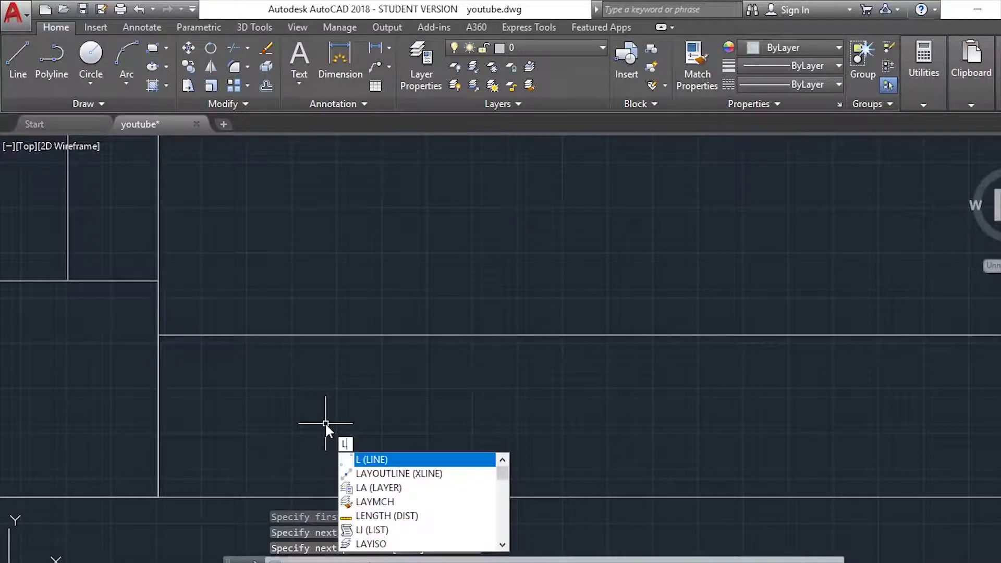
{"action": "key", "text": "Return"}
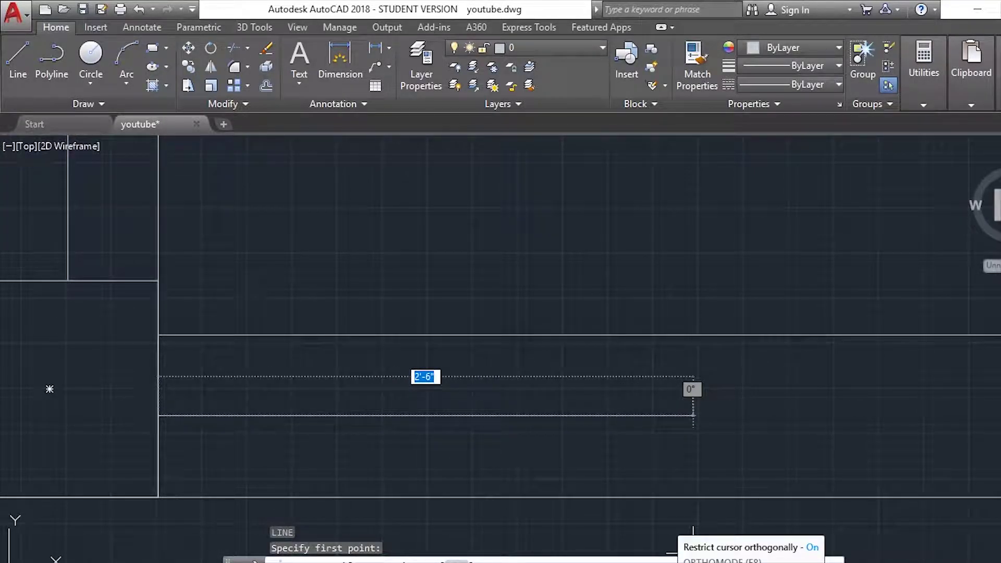
{"action": "scroll", "coordinate": [370, 412], "scroll_direction": "down", "scroll_amount": 4}
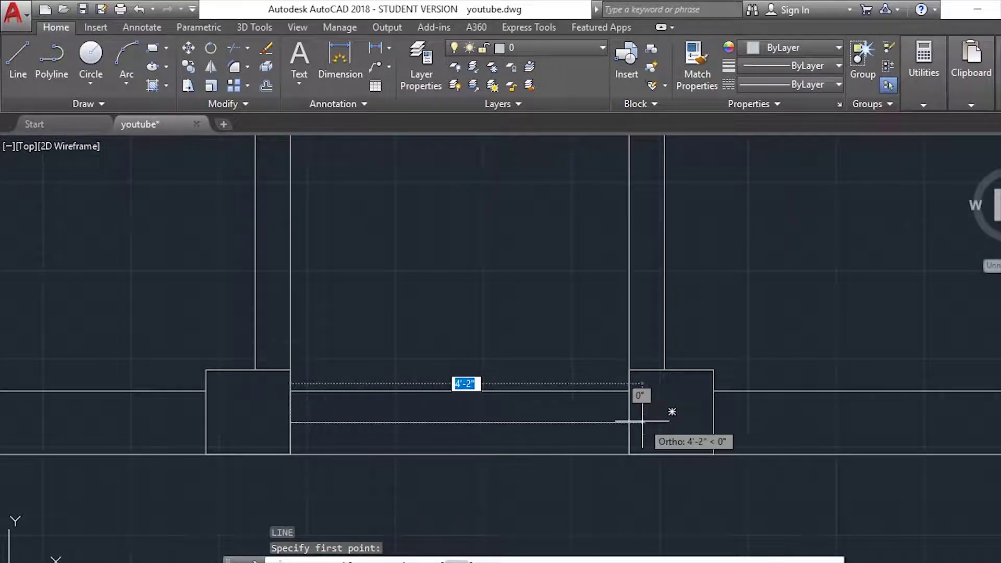
{"action": "left_click", "coordinate": [629, 390]}
{"action": "key", "text": "Escape"}
{"action": "scroll", "coordinate": [409, 408], "scroll_direction": "up", "scroll_amount": 2}
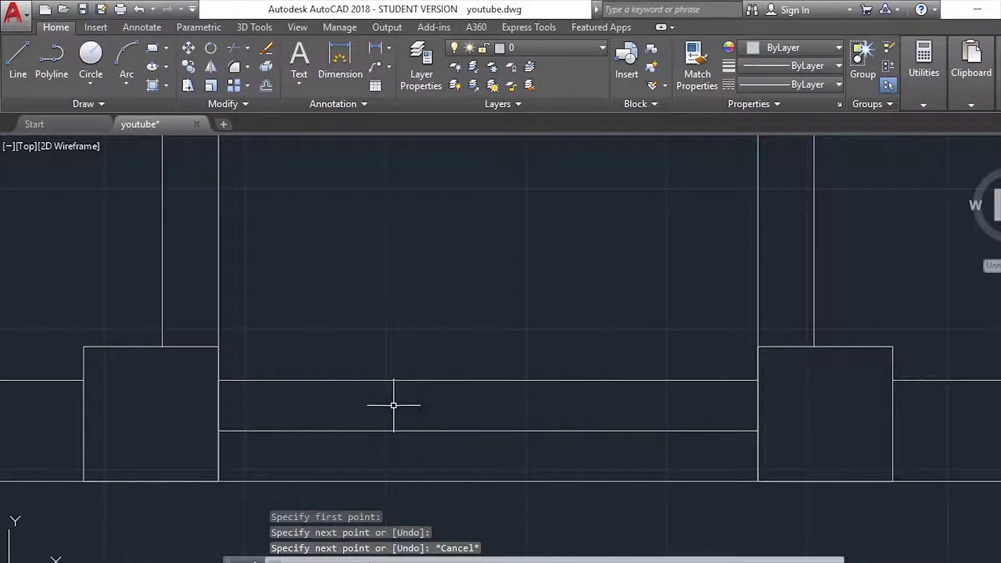
- Offset both middle column squares outward by 4 units
{"action": "left_click", "coordinate": [208, 329]}
{"action": "left_click", "coordinate": [185, 377]}
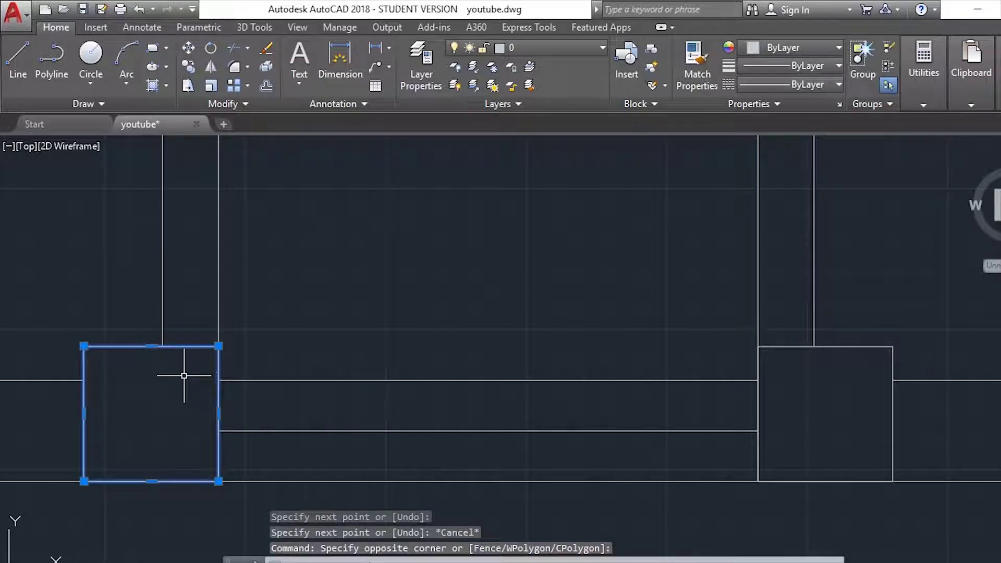
{"action": "type", "text": "o"}
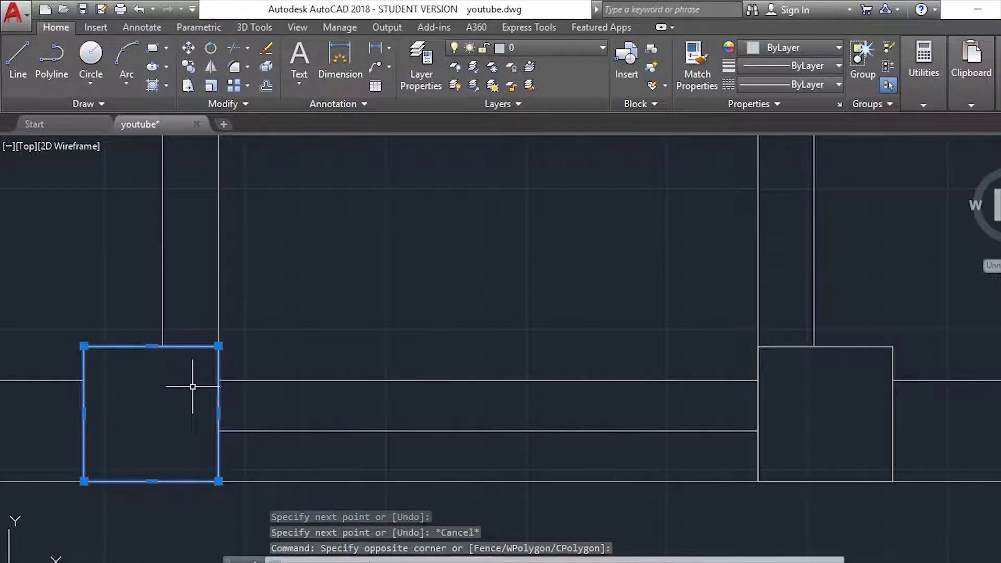
{"action": "key", "text": "Return"}
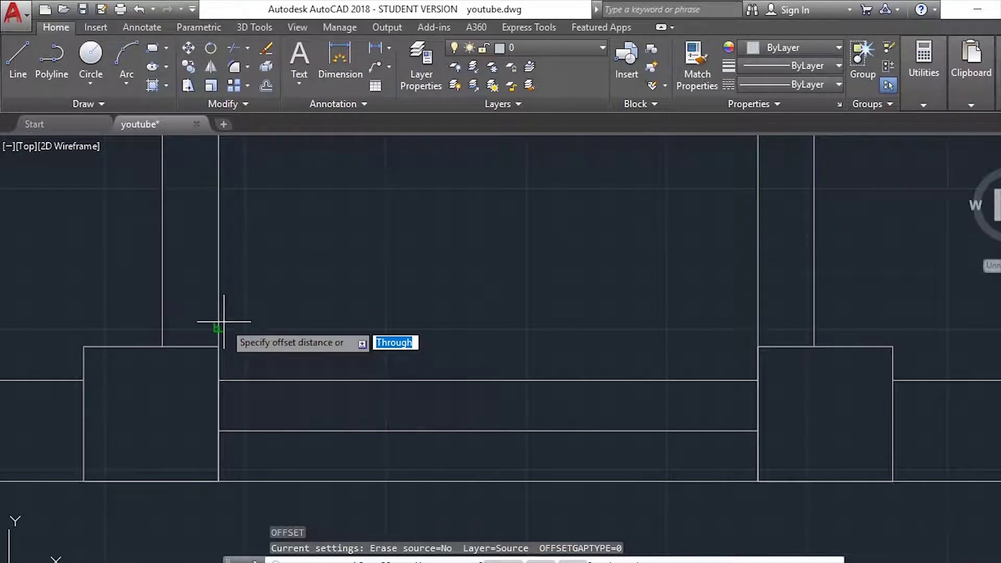
{"action": "type", "text": "4"}
{"action": "key", "text": "Return"}
{"action": "left_click", "coordinate": [218, 364]}
{"action": "left_click", "coordinate": [411, 419]}
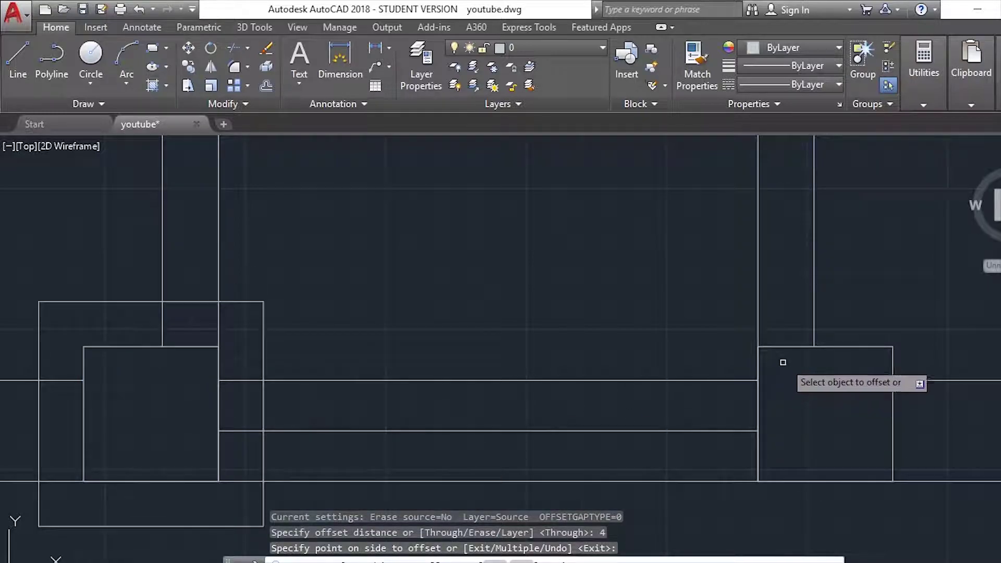
{"action": "left_click", "coordinate": [795, 346]}
{"action": "left_click", "coordinate": [673, 328]}
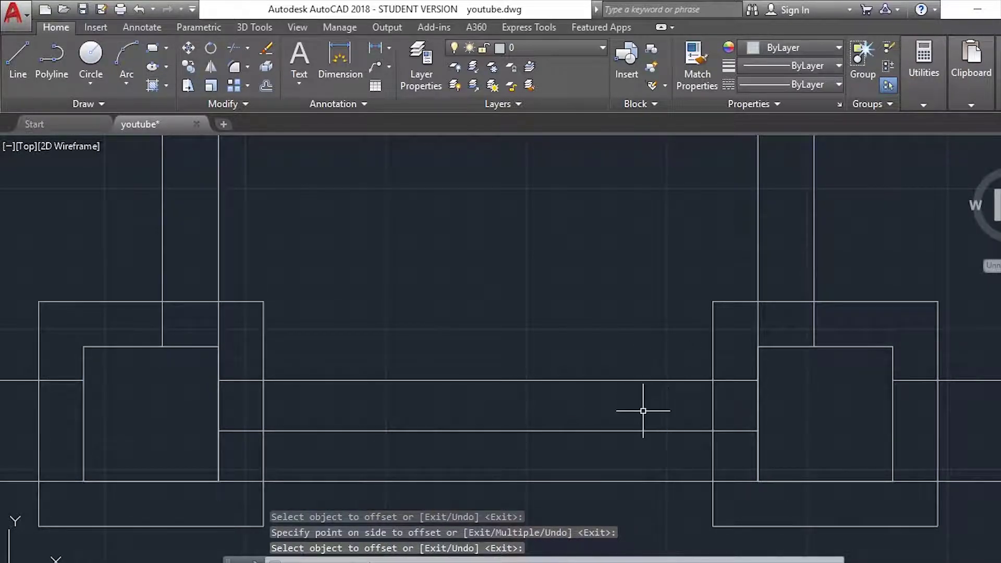
- Add two more outward outlines at 2 units around both the right and left columns
{"action": "key", "text": "Return"}
{"action": "key", "text": "Return"}
{"action": "type", "text": "2"}
{"action": "key", "text": "Return"}
{"action": "left_click", "coordinate": [718, 361]}
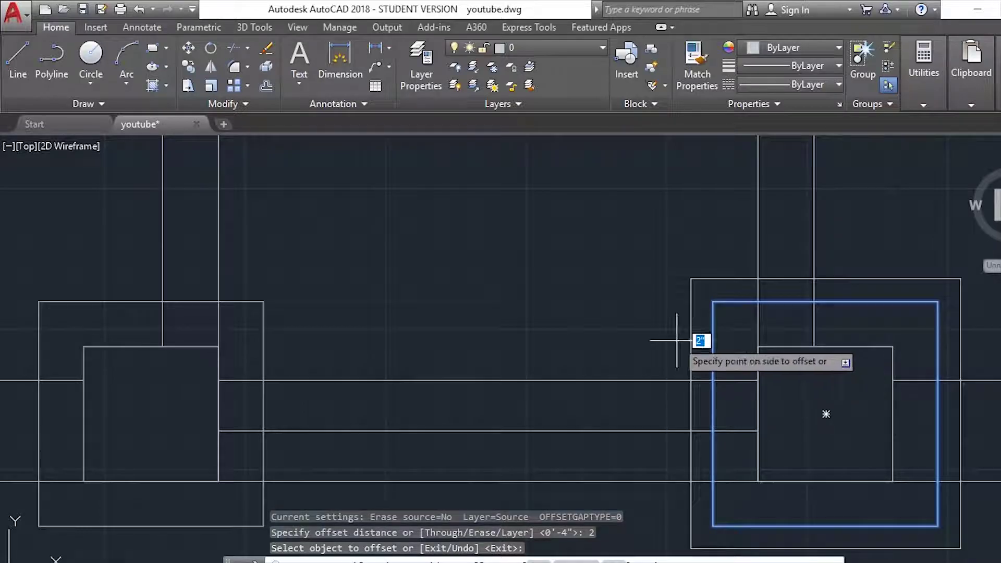
{"action": "left_click", "coordinate": [670, 340]}
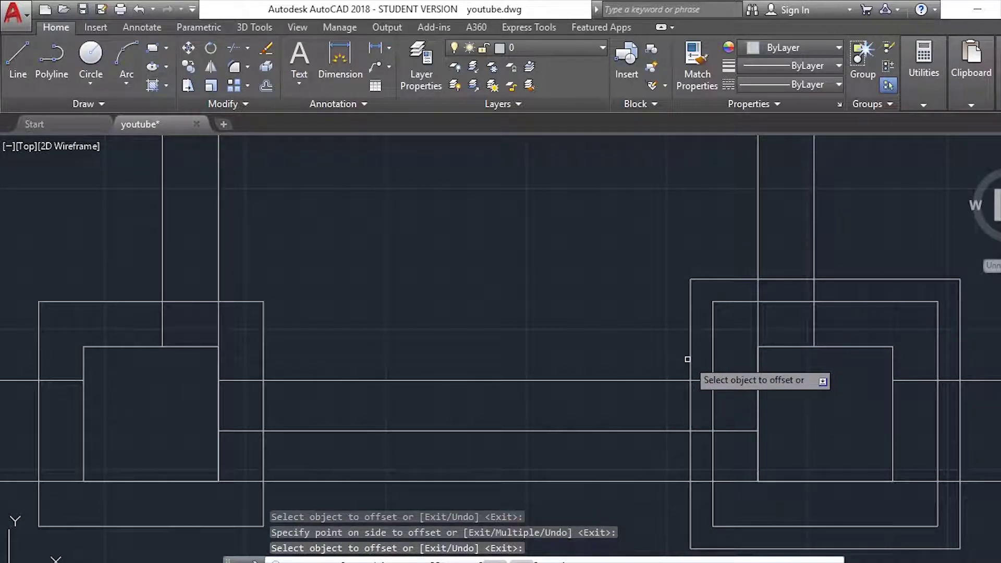
{"action": "left_click", "coordinate": [687, 351]}
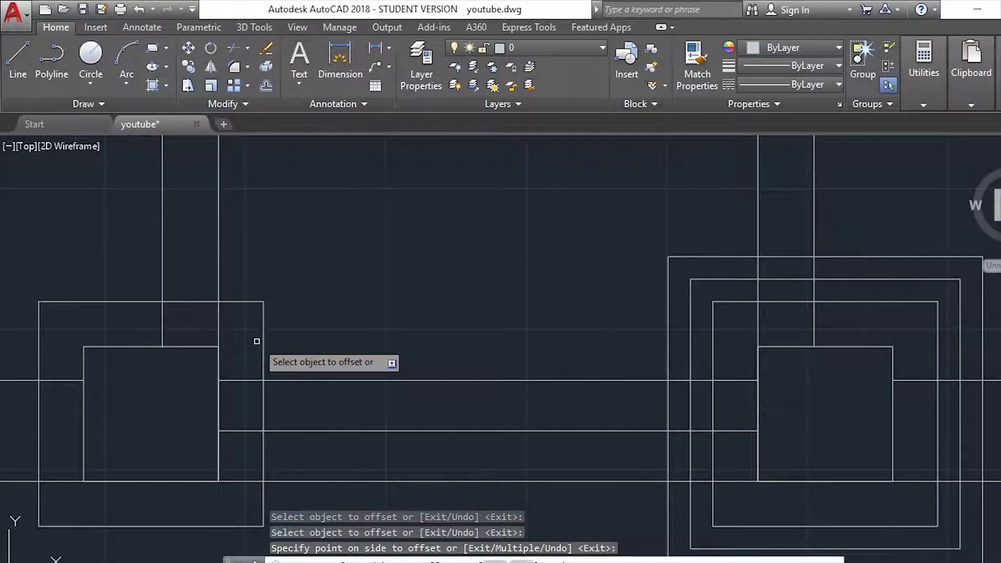
{"action": "left_click", "coordinate": [263, 351]}
{"action": "left_click", "coordinate": [279, 350]}
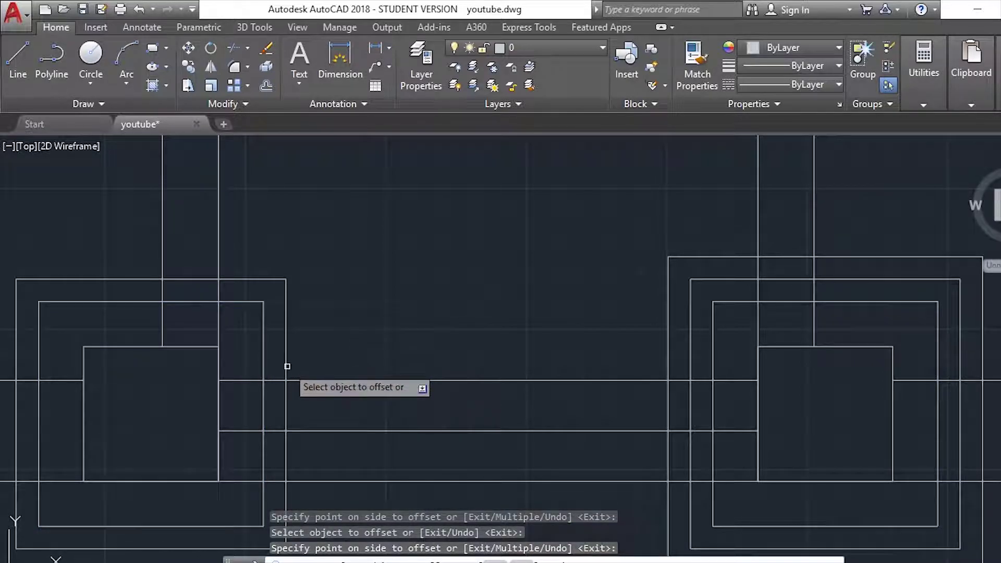
{"action": "left_click", "coordinate": [285, 351]}
{"action": "left_click", "coordinate": [318, 353]}
{"action": "key", "text": "Escape"}
- Trim the extra vertical lines below the wall on both sides, using all objects as cutting edges
{"action": "type", "text": "tr"}
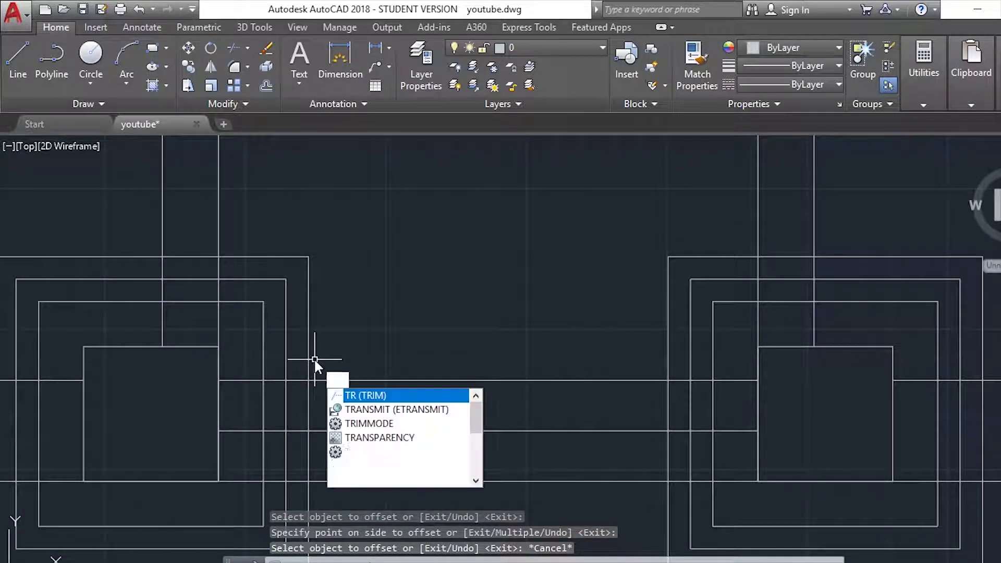
{"action": "key", "text": "Return"}
{"action": "key", "text": "Return"}
{"action": "left_click", "coordinate": [347, 268]}
{"action": "left_click", "coordinate": [259, 359]}
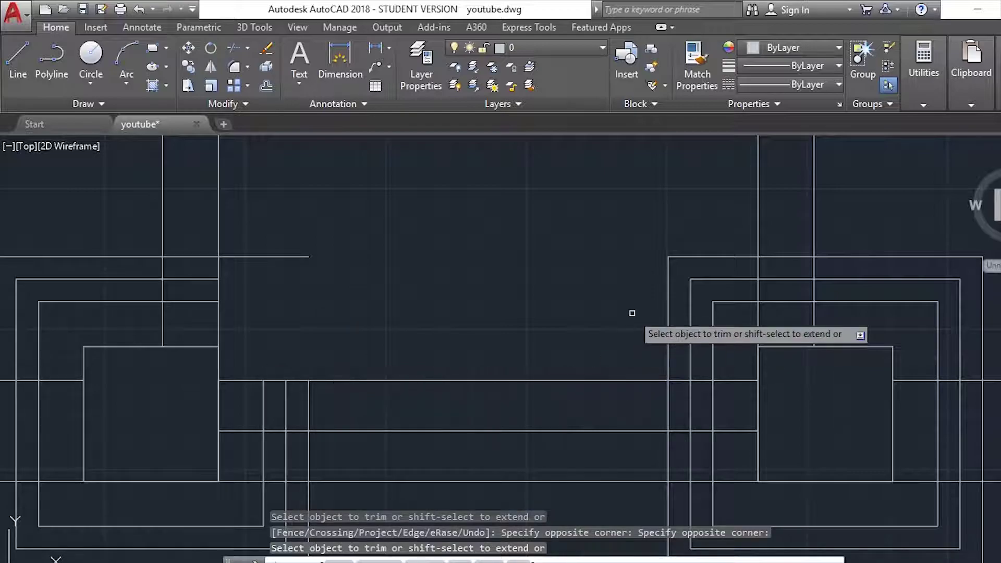
{"action": "left_click", "coordinate": [716, 320]}
{"action": "left_click", "coordinate": [643, 342]}
{"action": "left_click", "coordinate": [727, 501]}
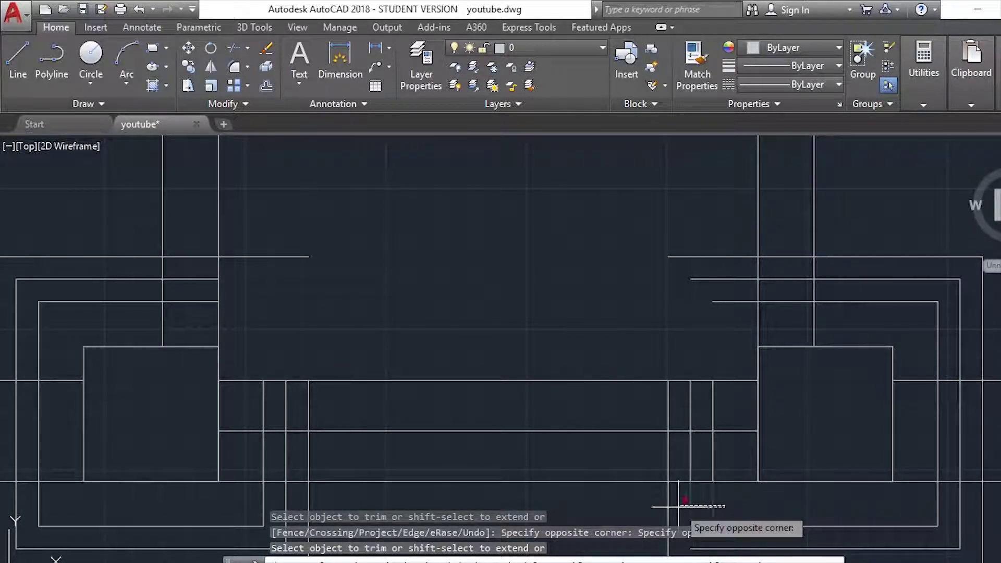
{"action": "left_click", "coordinate": [664, 516]}
{"action": "left_click", "coordinate": [718, 504]}
{"action": "left_click", "coordinate": [658, 517]}
{"action": "left_click", "coordinate": [430, 488]}
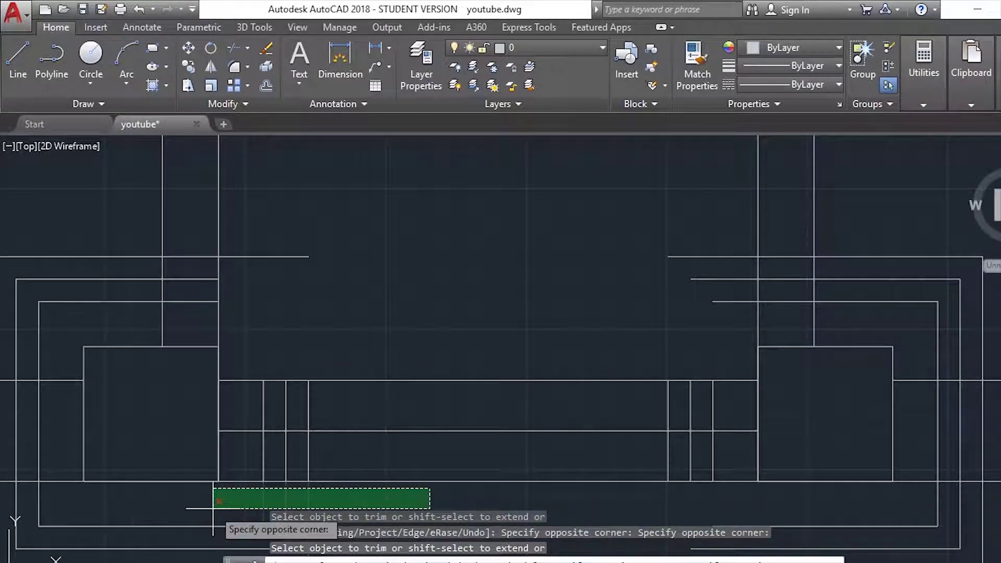
{"action": "left_click", "coordinate": [214, 506]}
{"action": "key", "text": "Escape"}
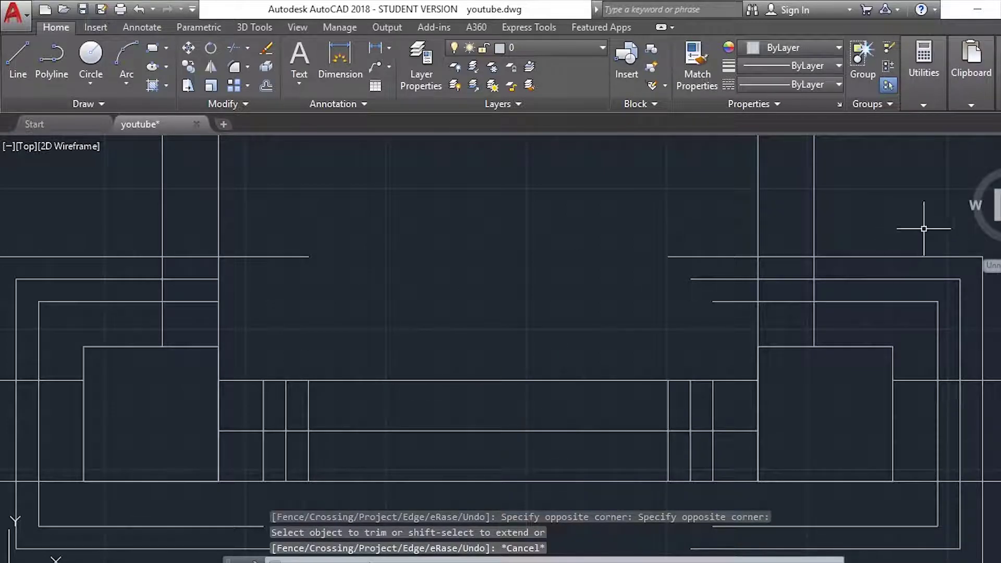
- Delete the leftover lines on the right and left sides, then select the middle horizontal wall line
{"action": "left_click", "coordinate": [933, 208]}
{"action": "left_click", "coordinate": [843, 323]}
{"action": "key", "text": "Delete"}
{"action": "left_click", "coordinate": [99, 212]}
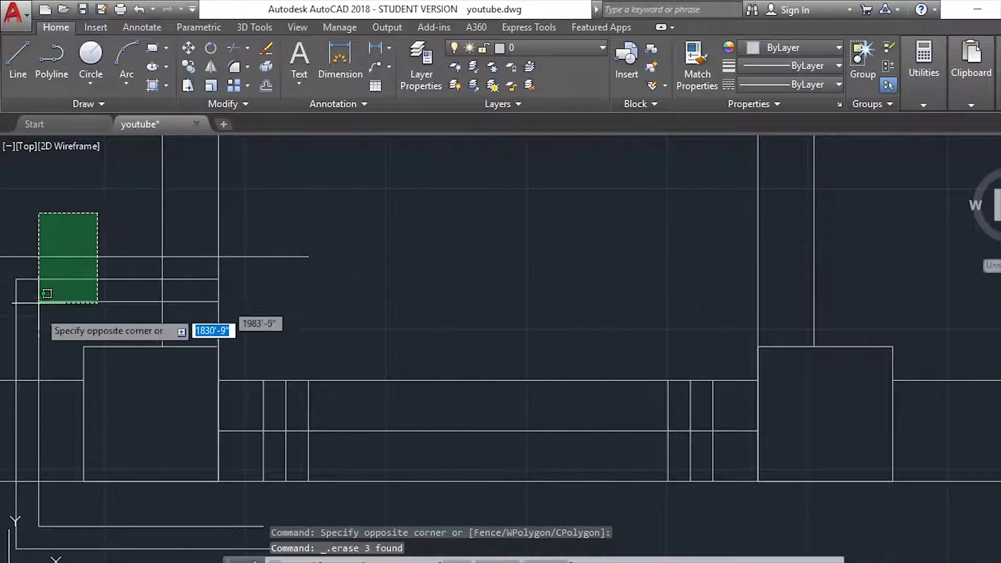
{"action": "left_click", "coordinate": [39, 318]}
{"action": "key", "text": "Delete"}
{"action": "left_click", "coordinate": [490, 399]}
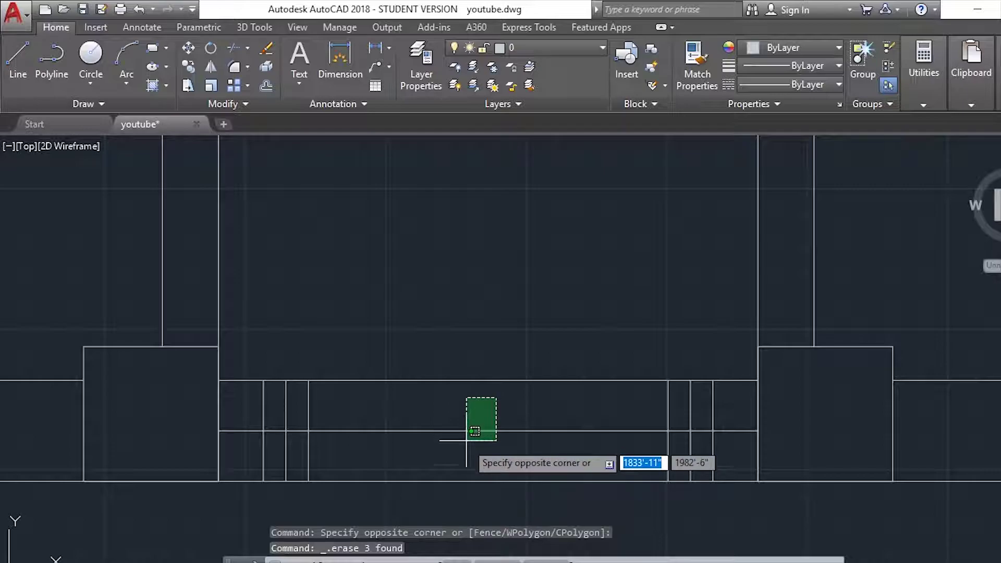
{"action": "left_click", "coordinate": [465, 442]}
- Offset the middle wall line 0'-2" above and below with OFFSET
{"action": "type", "text": "o"}
{"action": "key", "text": "Return"}
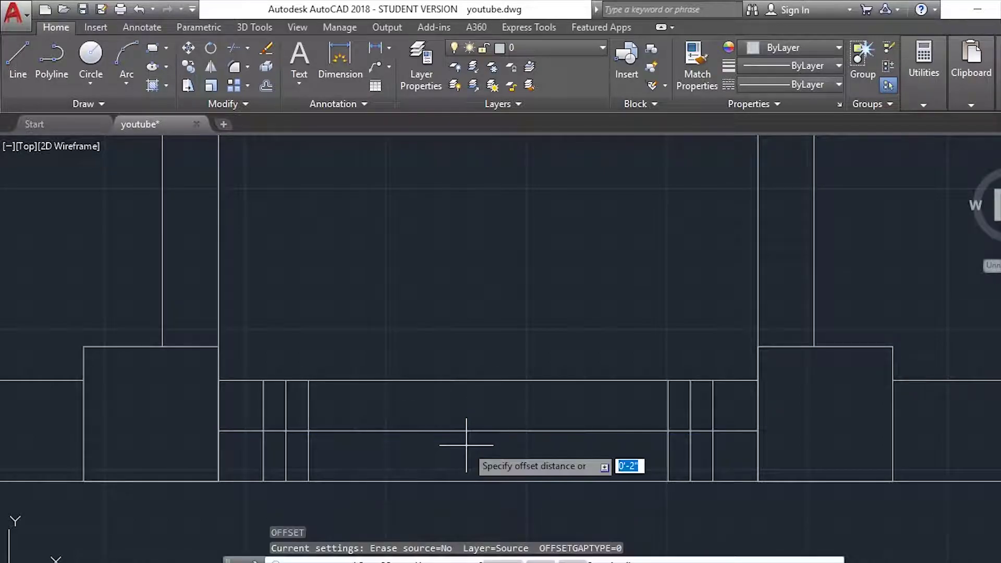
{"action": "key", "text": "Return"}
{"action": "left_click", "coordinate": [482, 429]}
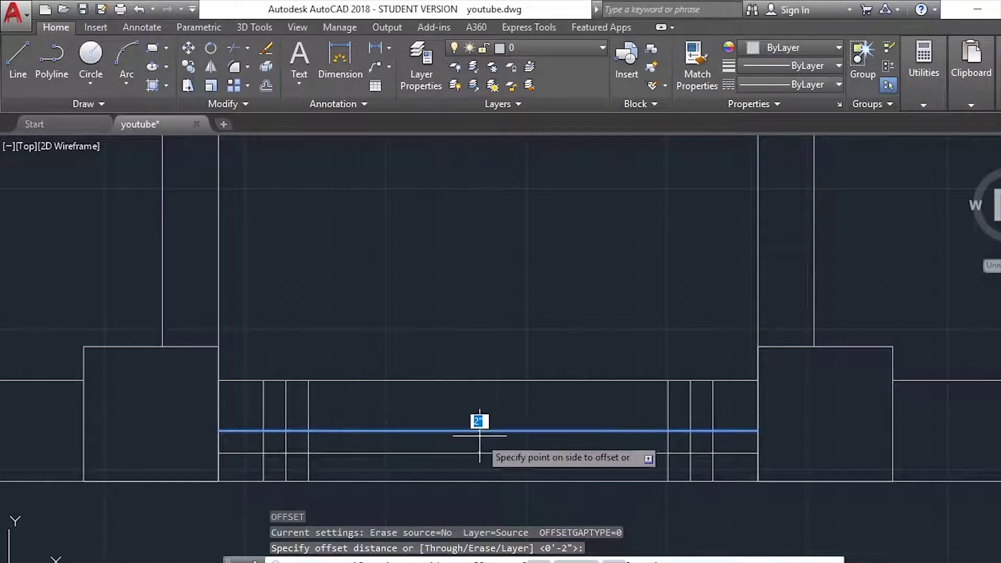
{"action": "left_click", "coordinate": [488, 405]}
{"action": "left_click", "coordinate": [490, 437]}
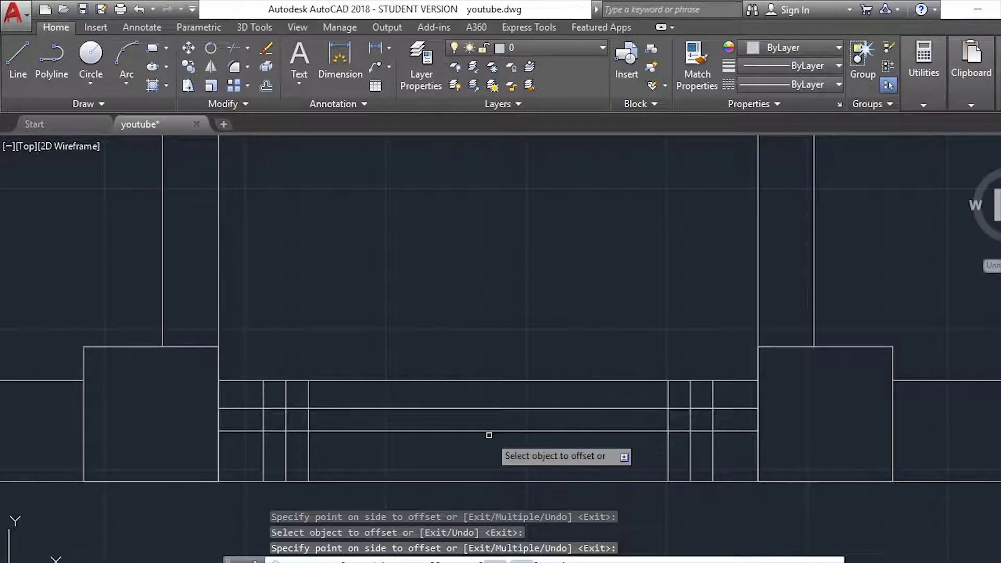
{"action": "left_click", "coordinate": [484, 431]}
{"action": "key", "text": "Escape"}
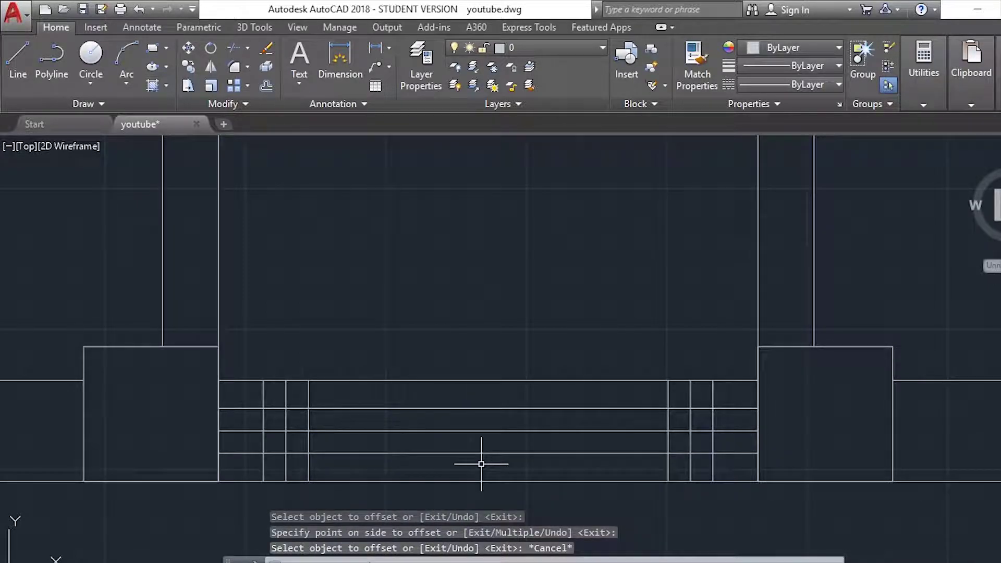
- Trim the bottom segment between the columns and the lines between the small grids
{"action": "type", "text": "tr"}
{"action": "key", "text": "Return"}
{"action": "key", "text": "Return"}
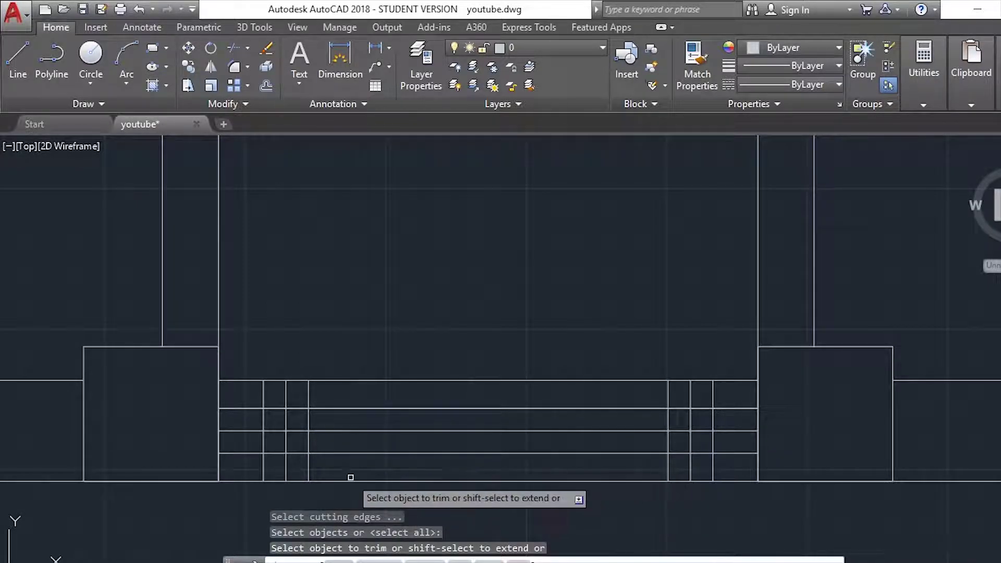
{"action": "left_click", "coordinate": [441, 462]}
{"action": "left_click", "coordinate": [388, 516]}
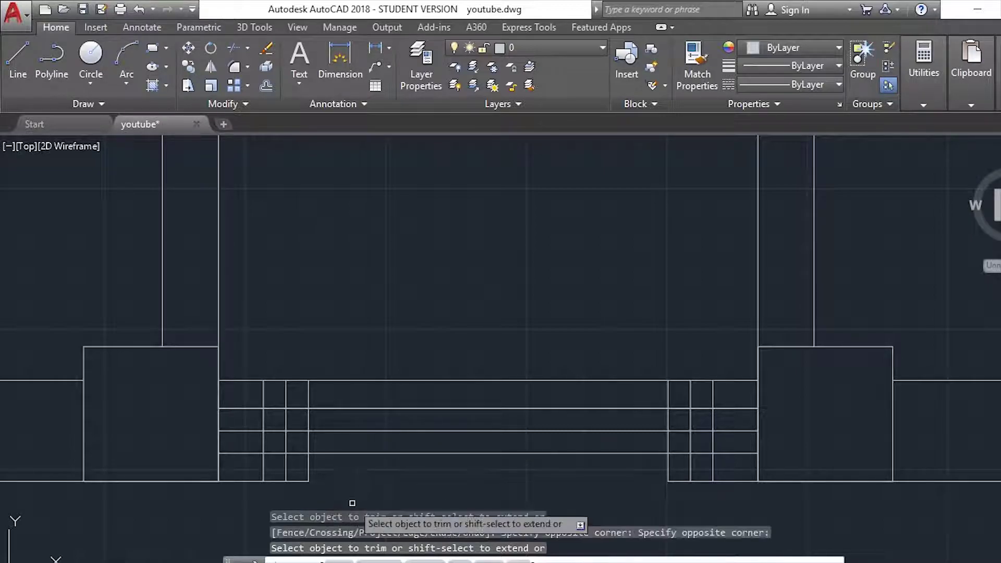
{"action": "left_click", "coordinate": [424, 449]}
{"action": "left_click", "coordinate": [423, 479]}
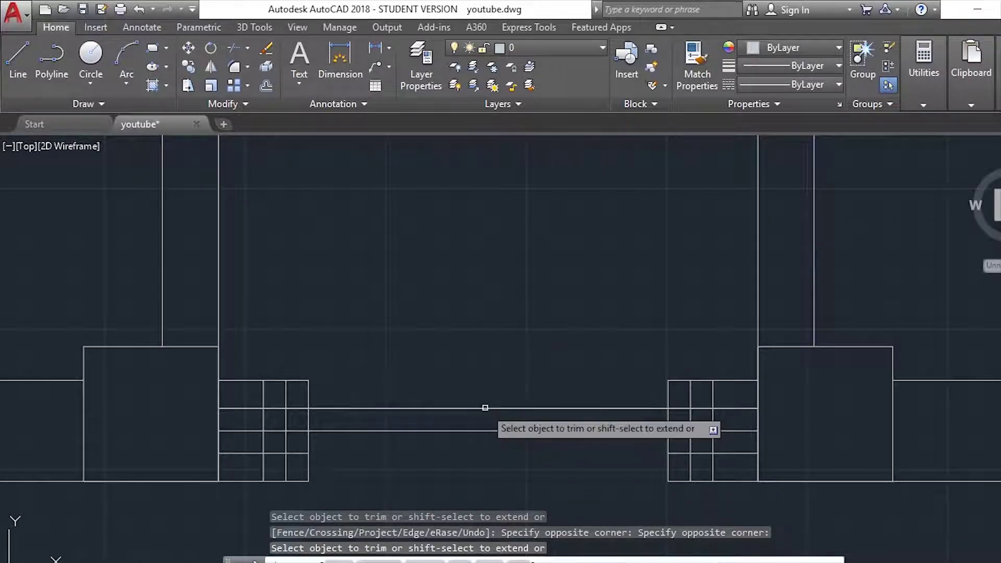
{"action": "left_click", "coordinate": [509, 377]}
{"action": "left_click", "coordinate": [460, 420]}
- Trim part of the vertical line and the crossed segments nearby
{"action": "scroll", "coordinate": [286, 412], "scroll_direction": "up", "scroll_amount": 5}
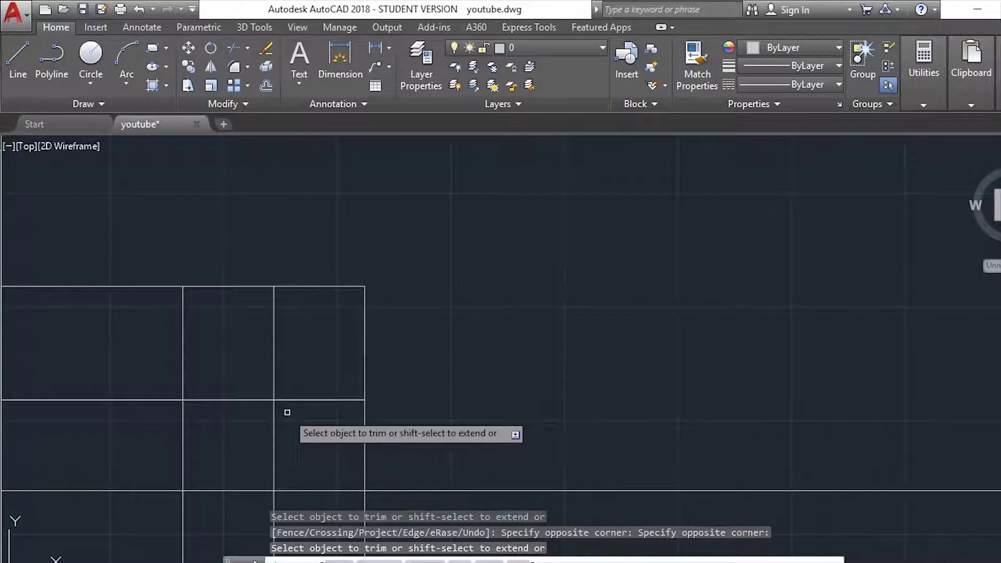
{"action": "left_click", "coordinate": [445, 382]}
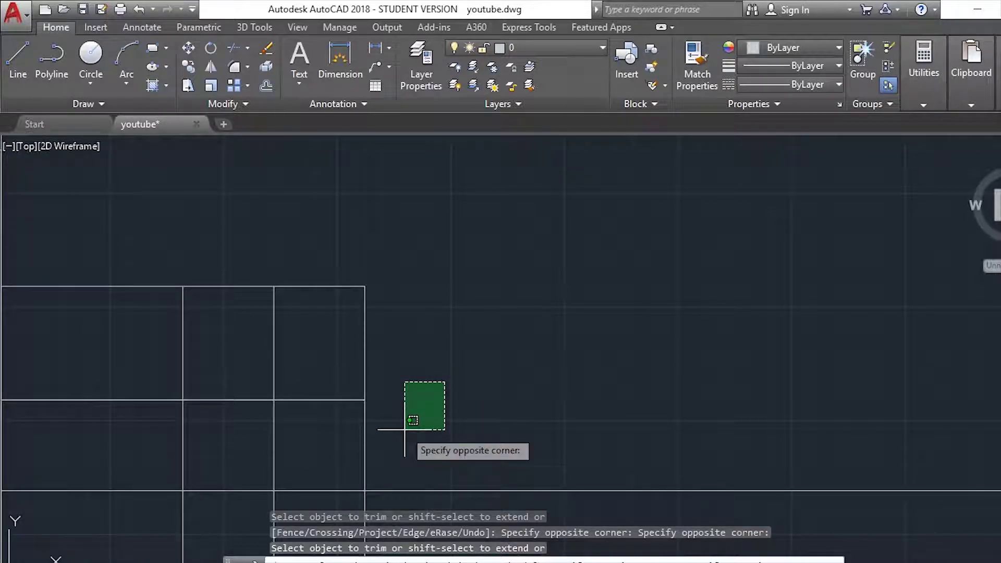
{"action": "left_click", "coordinate": [410, 417]}
{"action": "left_click", "coordinate": [439, 368]}
{"action": "left_click", "coordinate": [345, 475]}
{"action": "scroll", "coordinate": [345, 474], "scroll_direction": "down", "scroll_amount": 4}
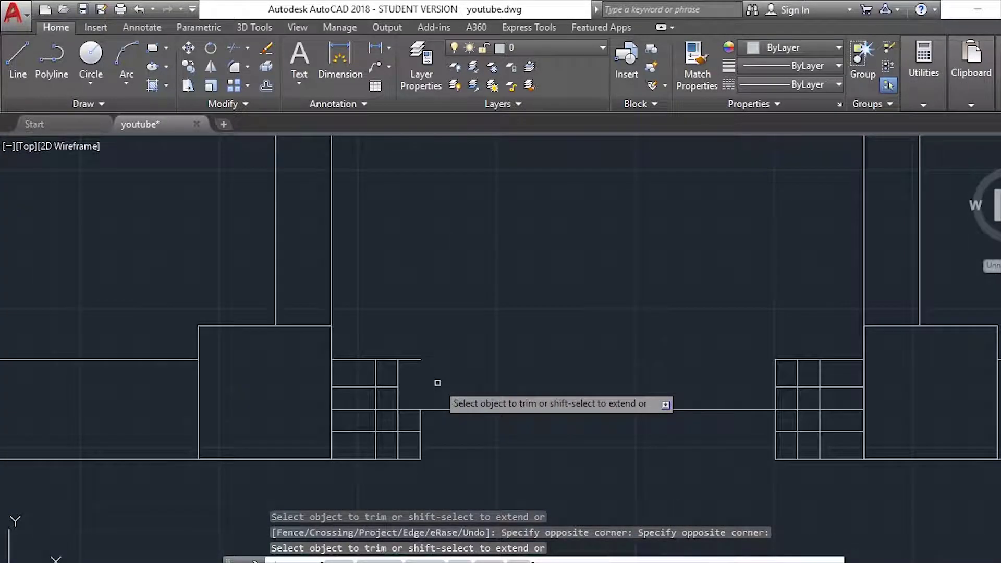
{"action": "left_click", "coordinate": [440, 322]}
{"action": "left_click", "coordinate": [404, 402]}
- Trim the segments of the upper-right rectangle
{"action": "scroll", "coordinate": [440, 304], "scroll_direction": "up", "scroll_amount": 3}
{"action": "left_click", "coordinate": [439, 304]}
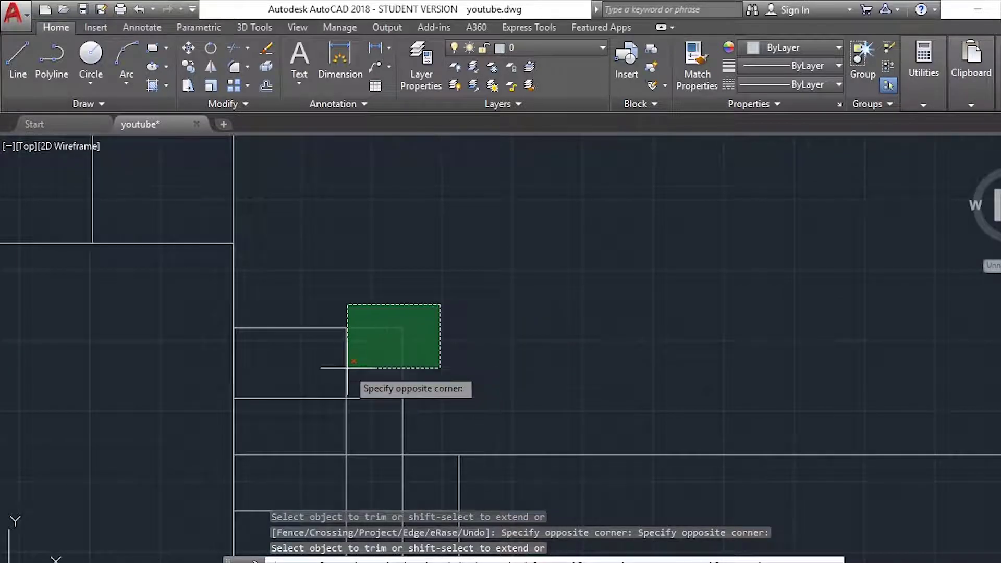
{"action": "left_click", "coordinate": [396, 358]}
{"action": "left_click", "coordinate": [375, 295]}
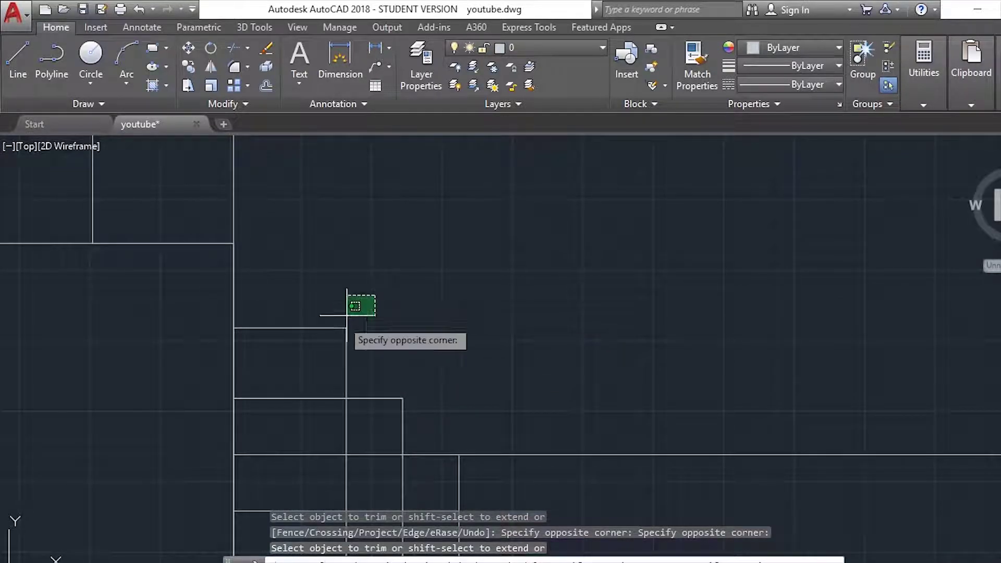
{"action": "left_click", "coordinate": [320, 356]}
{"action": "middle_click_drag", "start_coordinate": [250, 380], "coordinate": [597, 398]}
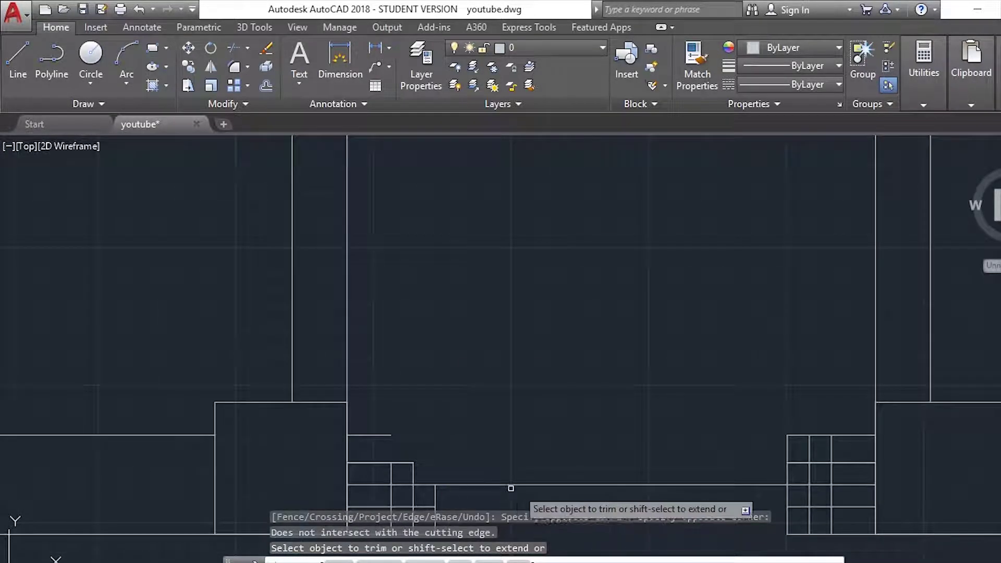
- Trim the lines of the upper-left boxes and at the right column
{"action": "left_click", "coordinate": [438, 315]}
{"action": "left_click", "coordinate": [600, 433]}
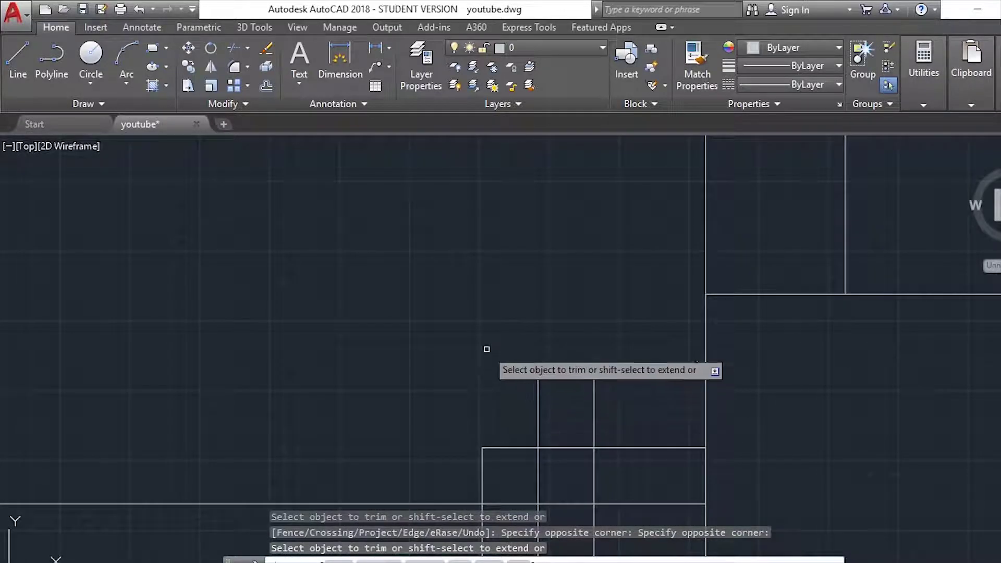
{"action": "left_click", "coordinate": [542, 355]}
{"action": "left_click", "coordinate": [598, 411]}
{"action": "scroll", "coordinate": [626, 411], "scroll_direction": "down", "scroll_amount": 2}
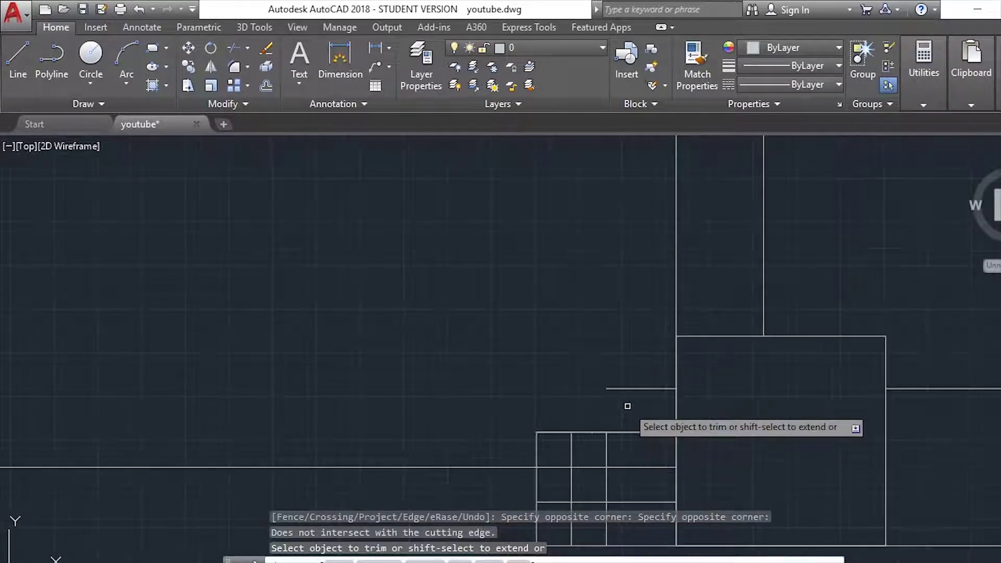
{"action": "left_click", "coordinate": [473, 382]}
{"action": "left_click", "coordinate": [552, 455]}
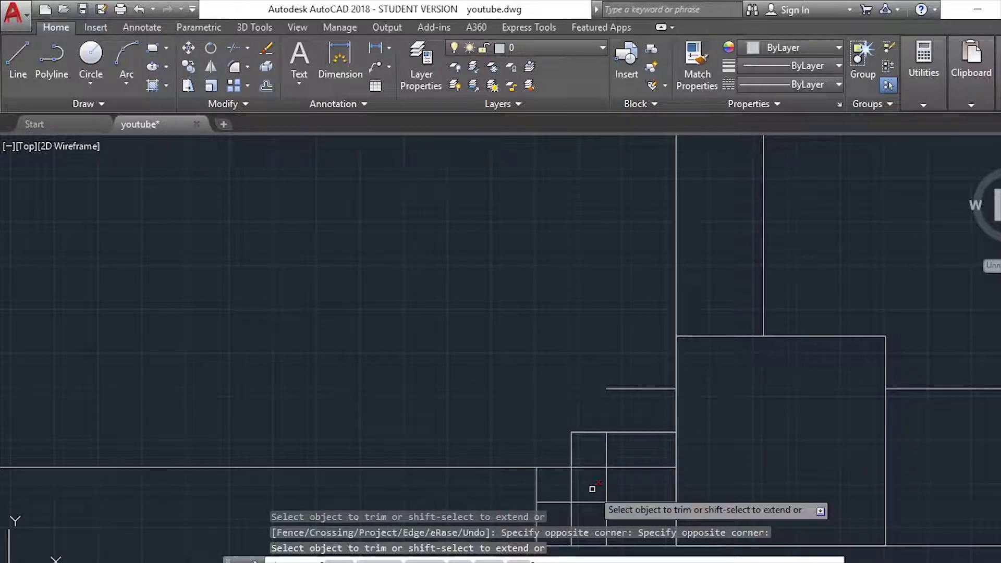
{"action": "middle_click_drag", "start_coordinate": [592, 487], "coordinate": [608, 412]}
- Trim the verticals crossing the lower boxes and the segments at the left column
{"action": "left_click", "coordinate": [541, 452]}
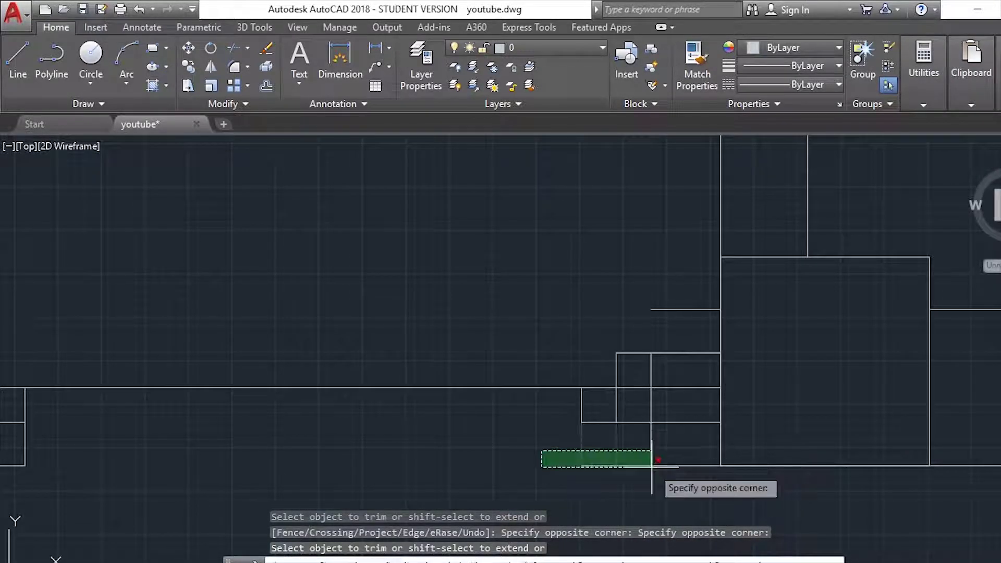
{"action": "left_click", "coordinate": [714, 441]}
{"action": "left_click", "coordinate": [618, 401]}
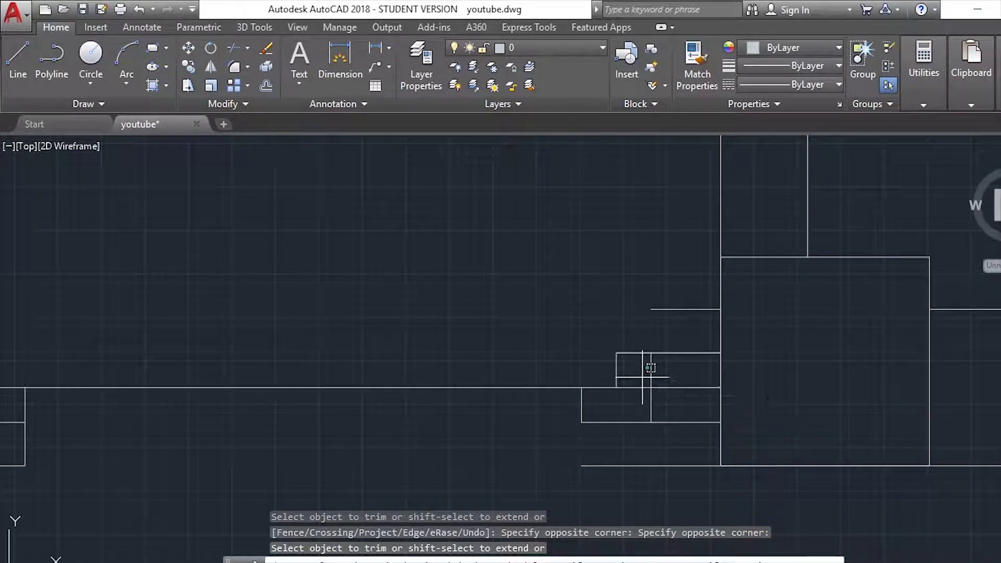
{"action": "mouse_move", "coordinate": [641, 412]}
{"action": "middle_mouse_down"}
{"action": "mouse_move", "coordinate": [424, 416]}
{"action": "mouse_move", "coordinate": [379, 364]}
{"action": "middle_mouse_up"}
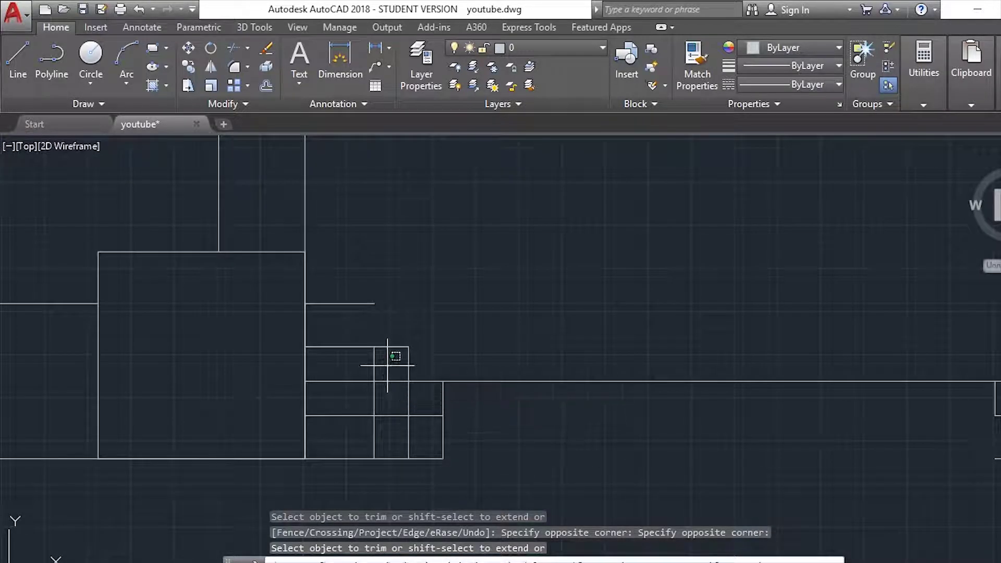
{"action": "left_click", "coordinate": [401, 395]}
{"action": "left_click", "coordinate": [432, 374]}
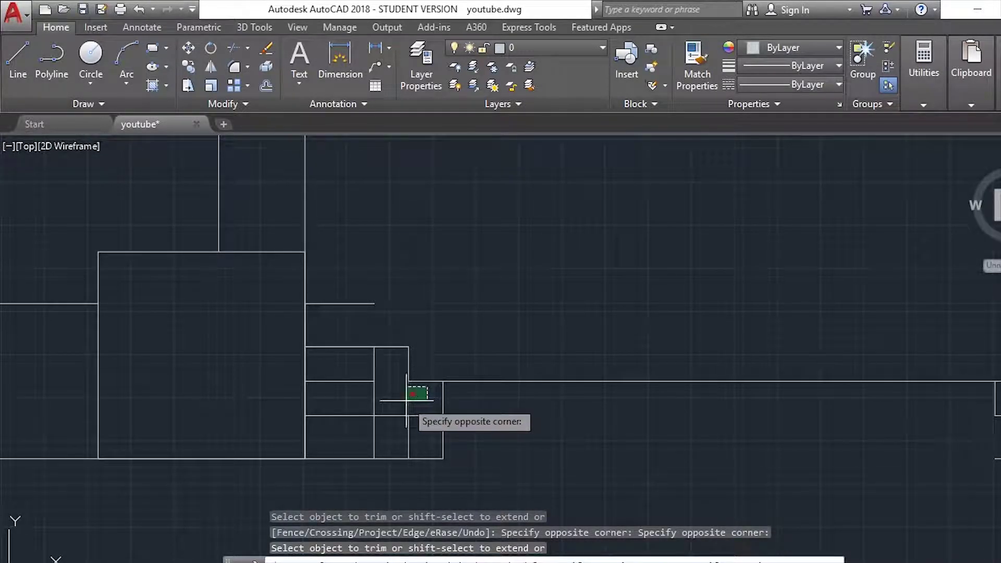
{"action": "left_click", "coordinate": [407, 401]}
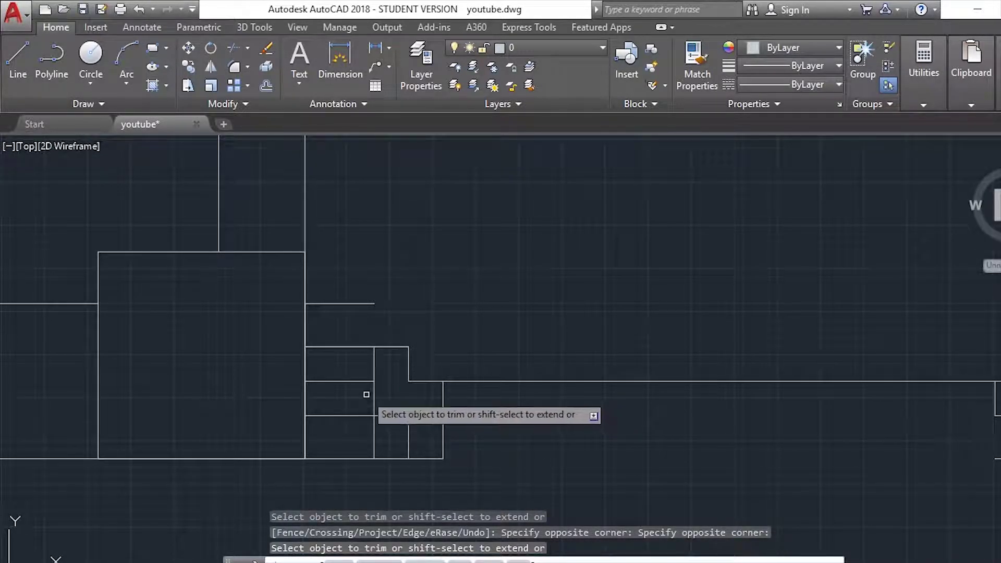
- Trim the remaining small vertical segments below the wall line
{"action": "left_click", "coordinate": [354, 359]}
{"action": "left_click", "coordinate": [404, 407]}
{"action": "left_click", "coordinate": [451, 417]}
{"action": "left_click", "coordinate": [339, 431]}
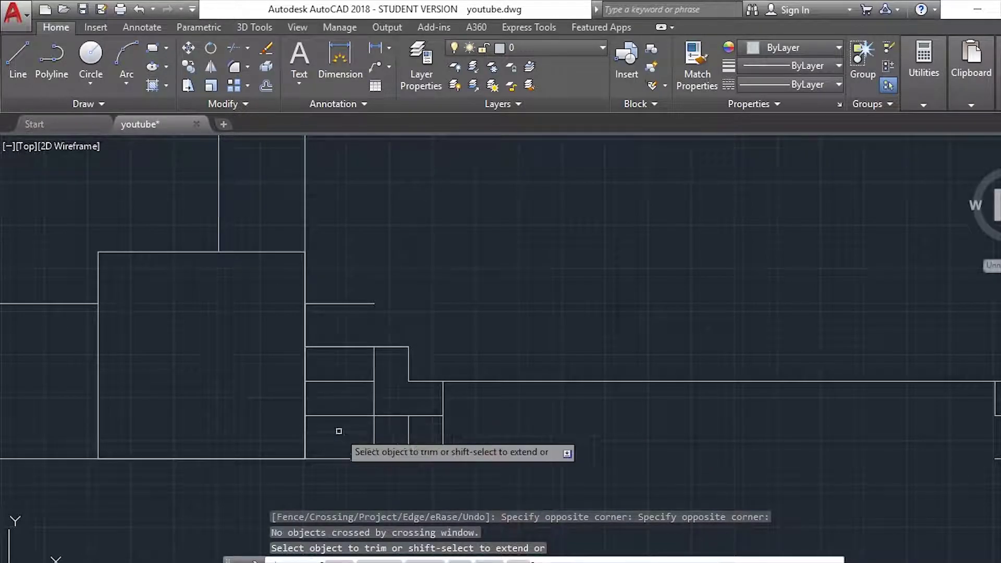
{"action": "left_click", "coordinate": [476, 438]}
{"action": "left_click", "coordinate": [358, 439]}
{"action": "key", "text": "Escape"}
- Erase the short vertical wall segment using a selection window
{"action": "left_click", "coordinate": [463, 426]}
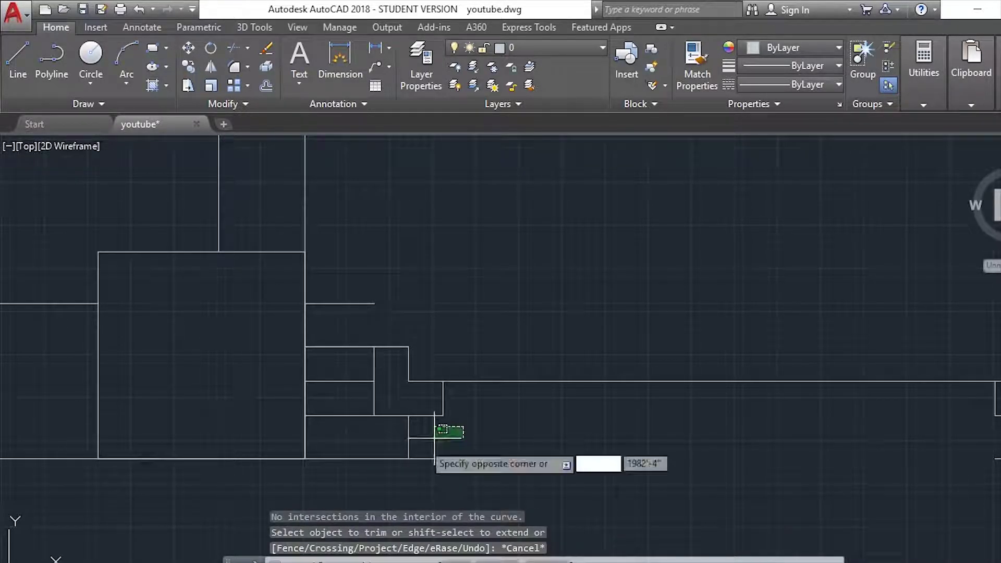
{"action": "left_click", "coordinate": [358, 475]}
{"action": "key", "text": "Escape"}
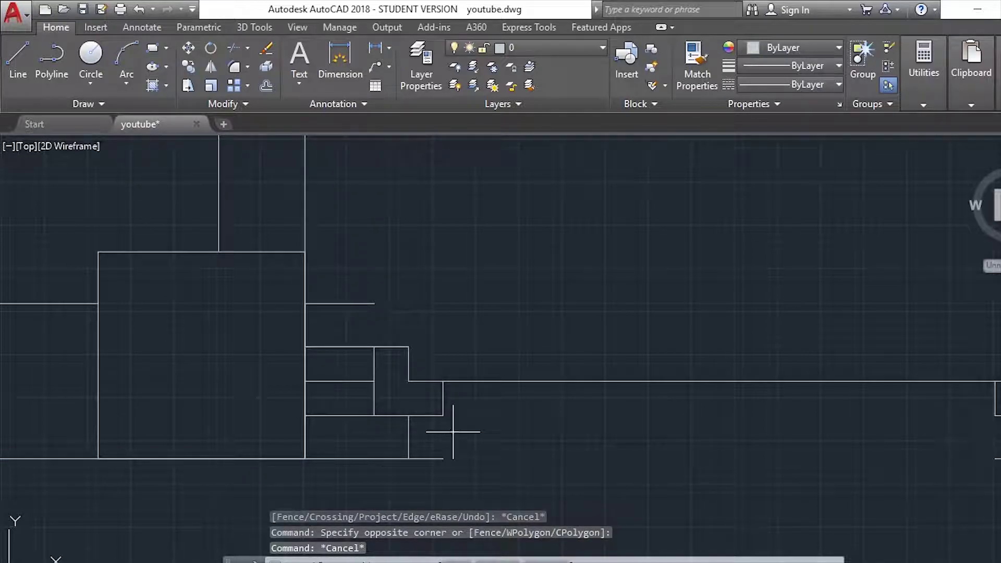
{"action": "left_click", "coordinate": [448, 438]}
{"action": "left_click", "coordinate": [390, 445]}
{"action": "key", "text": "Delete"}
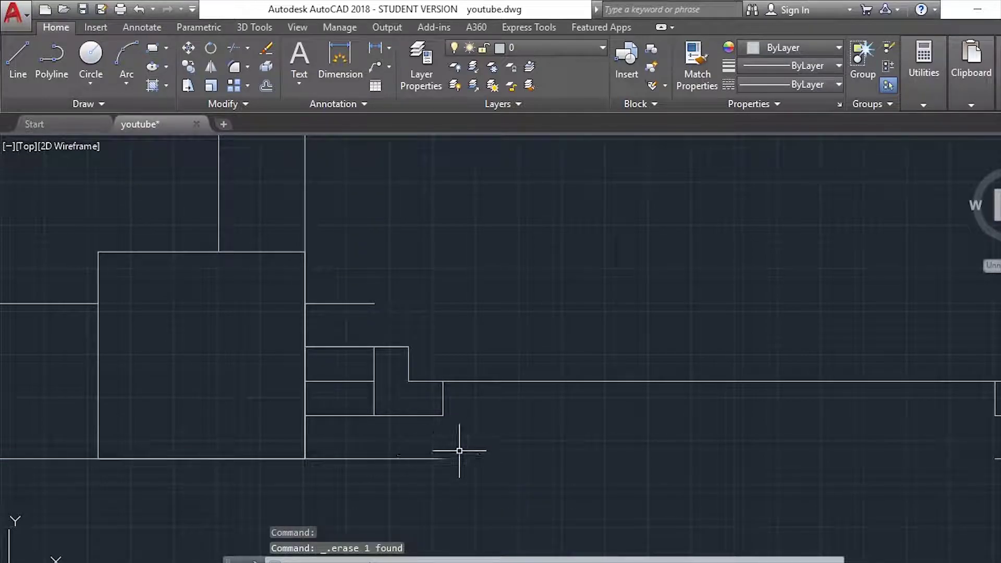
{"action": "left_click", "coordinate": [459, 451]}
{"action": "key", "text": "Escape"}
- Attempt a trim at the opening, undo it, and cancel trimming
{"action": "key", "text": "Return"}
{"action": "key", "text": "Return"}
{"action": "left_click", "coordinate": [844, 471]}
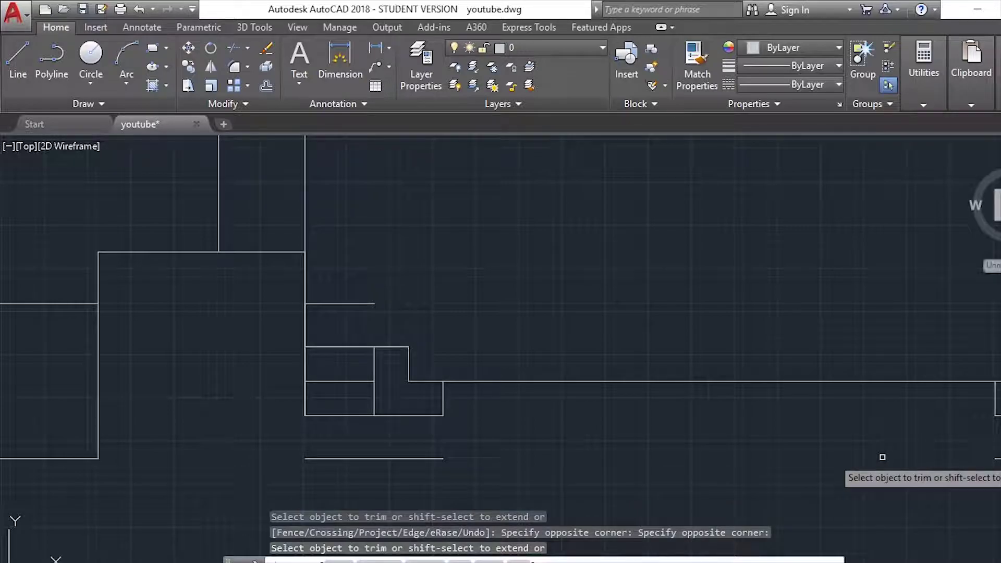
{"action": "key", "text": "ctrl+z"}
{"action": "left_click_drag", "start_coordinate": [487, 430], "coordinate": [877, 413]}
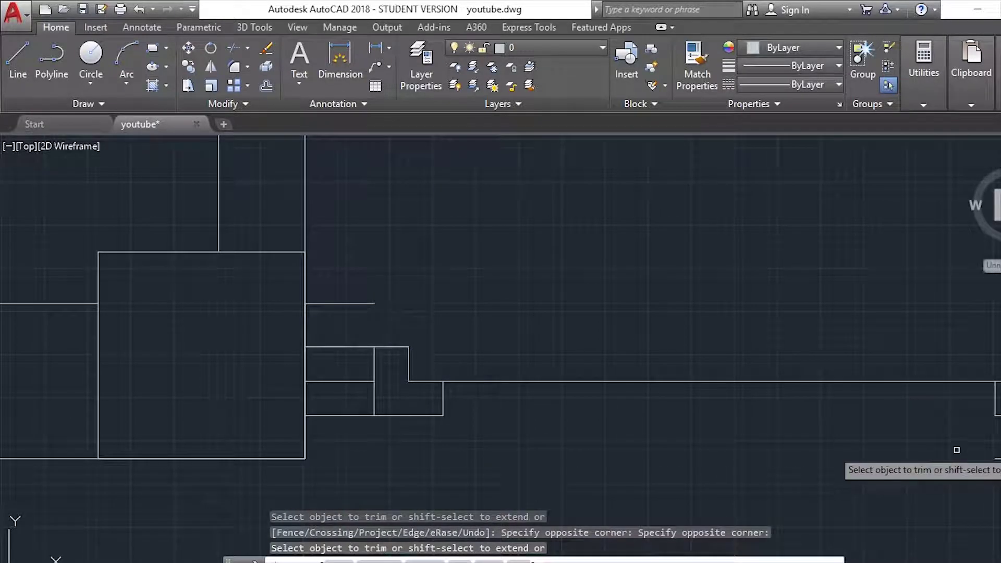
{"action": "scroll", "coordinate": [918, 495], "scroll_direction": "down", "scroll_amount": 3}
{"action": "scroll", "coordinate": [975, 436], "scroll_direction": "up", "scroll_amount": 4}
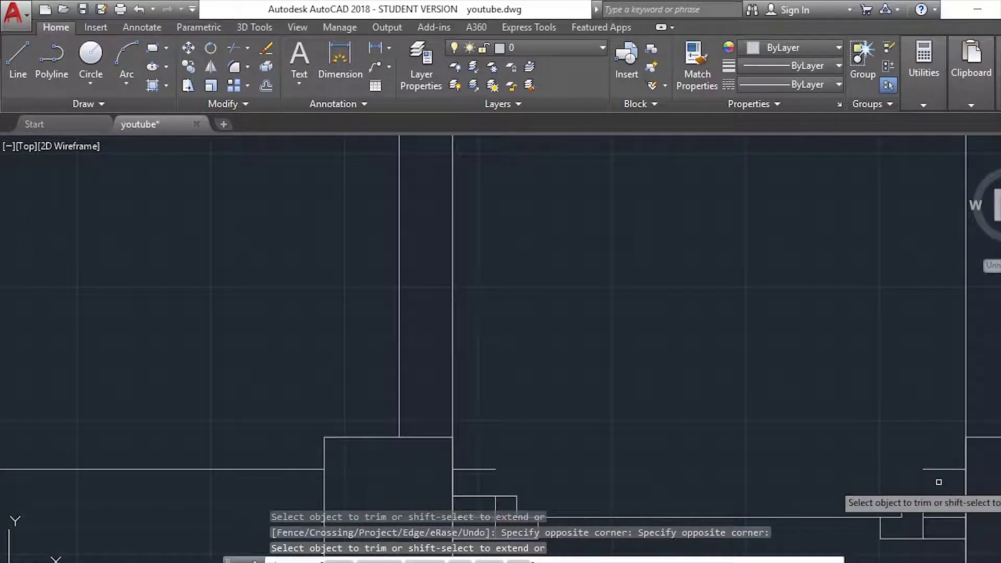
{"action": "key", "text": "Escape"}
- Erase the two short horizontal lines across the door opening
{"action": "left_click", "coordinate": [954, 384]}
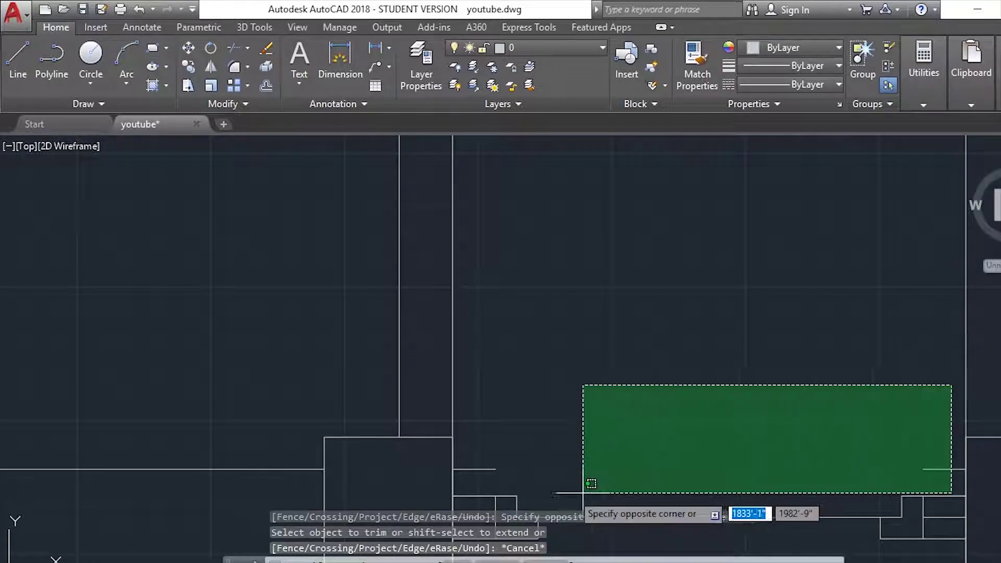
{"action": "left_click", "coordinate": [449, 486]}
{"action": "key", "text": "Delete"}
{"action": "scroll", "coordinate": [584, 463], "scroll_direction": "up", "scroll_amount": 2}
{"action": "scroll", "coordinate": [420, 469], "scroll_direction": "up", "scroll_amount": 2}
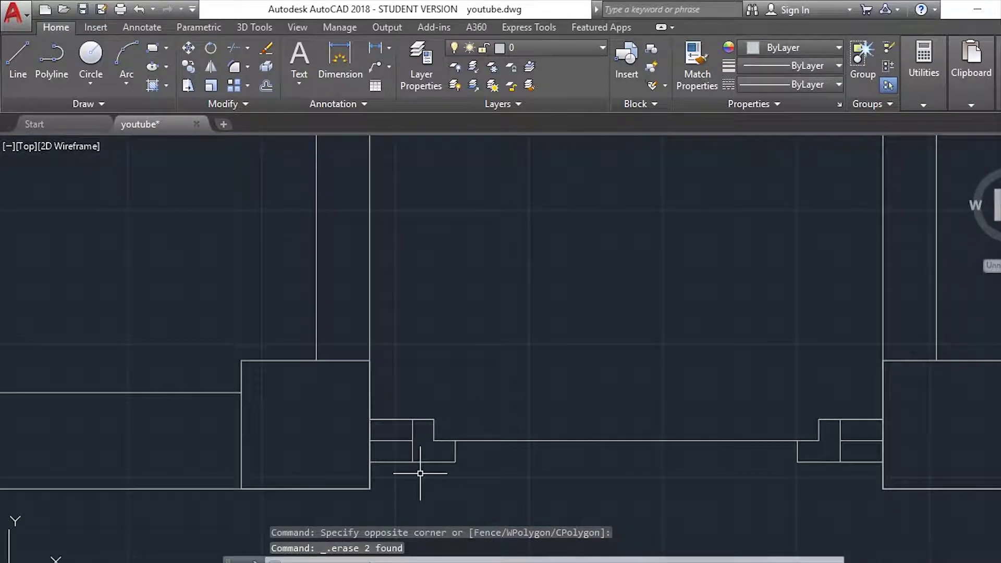
{"action": "scroll", "coordinate": [401, 418], "scroll_direction": "up", "scroll_amount": 1}
- Erase the short horizontal step line and select the leftover lines at the right steps
{"action": "left_click", "coordinate": [402, 418]}
{"action": "left_click", "coordinate": [360, 442]}
{"action": "key", "text": "Delete"}
{"action": "scroll", "coordinate": [414, 453], "scroll_direction": "down", "scroll_amount": 3}
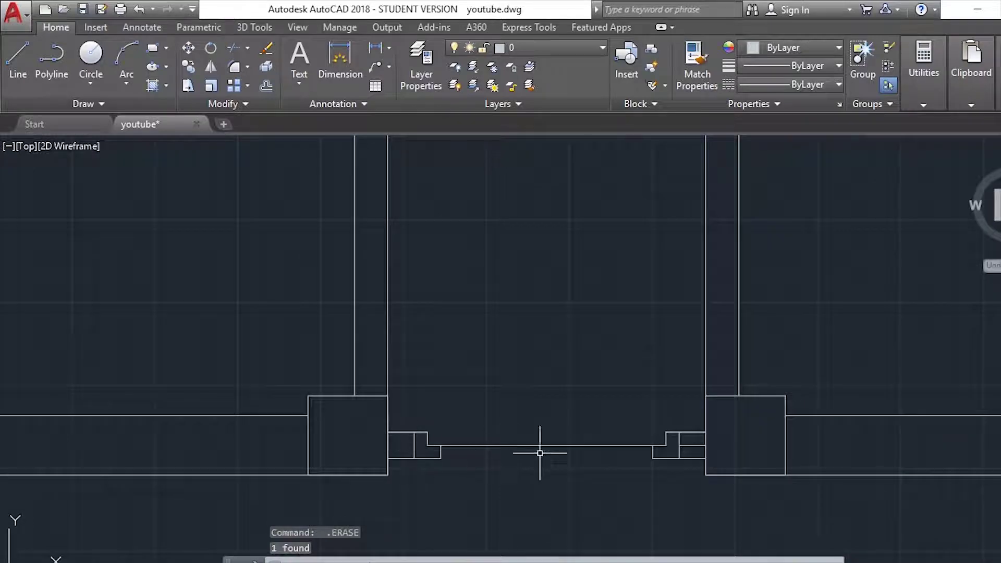
{"action": "scroll", "coordinate": [538, 454], "scroll_direction": "up", "scroll_amount": 3}
{"action": "left_click", "coordinate": [675, 438]}
{"action": "left_click", "coordinate": [662, 453]}
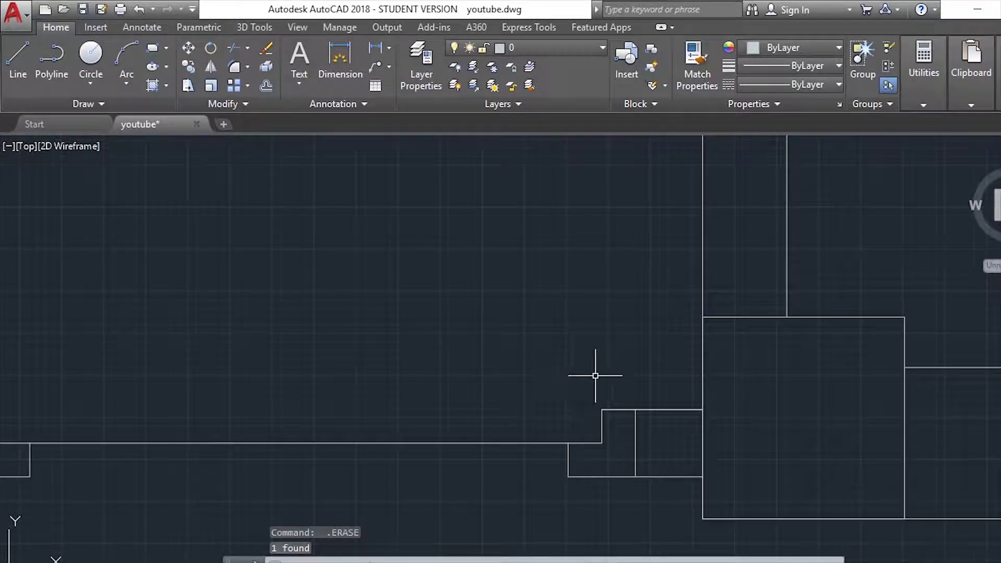
{"action": "scroll", "coordinate": [595, 376], "scroll_direction": "down", "scroll_amount": 2}
{"action": "scroll", "coordinate": [222, 416], "scroll_direction": "up", "scroll_amount": 2}
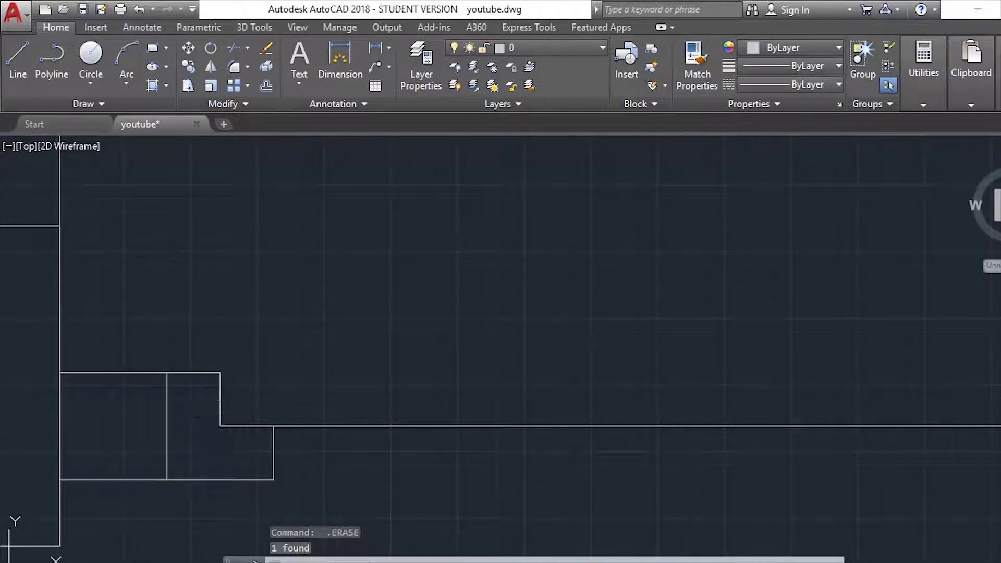
{"action": "type", "text": "c"}
{"action": "key", "text": "Return"}
- Draw two circles centred on the left and right jamb corners, meeting at mid-opening
{"action": "left_click", "coordinate": [221, 427]}
{"action": "scroll", "coordinate": [574, 440], "scroll_direction": "down", "scroll_amount": 3}
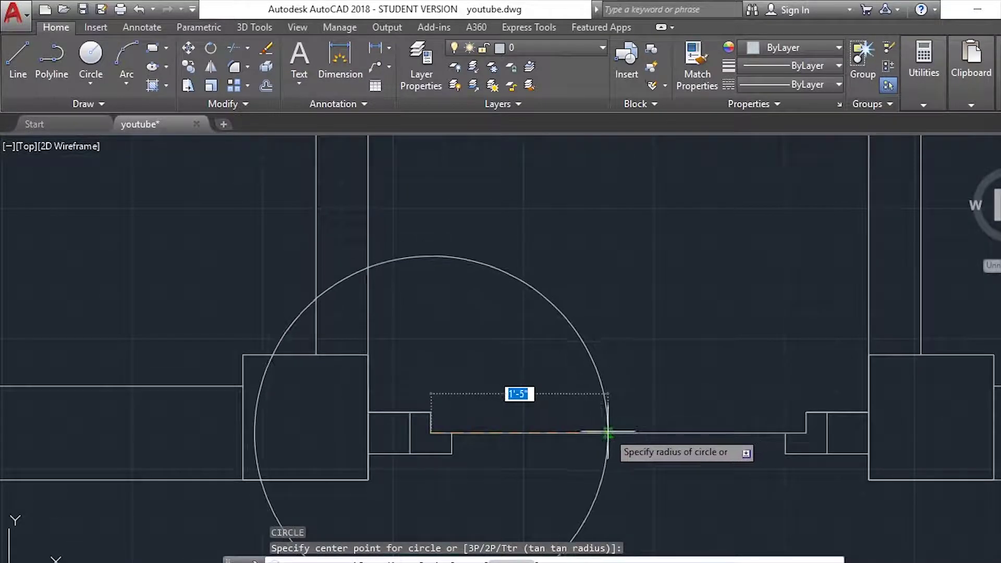
{"action": "left_click", "coordinate": [619, 432]}
{"action": "key", "text": "Return"}
{"action": "left_click", "coordinate": [806, 433]}
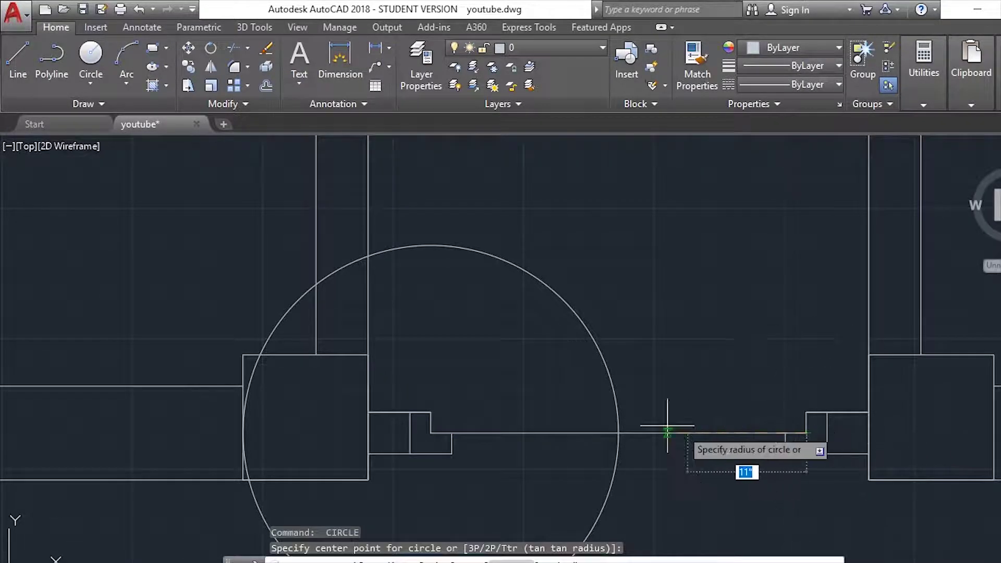
{"action": "left_click", "coordinate": [618, 433]}
{"action": "key", "text": "Return"}
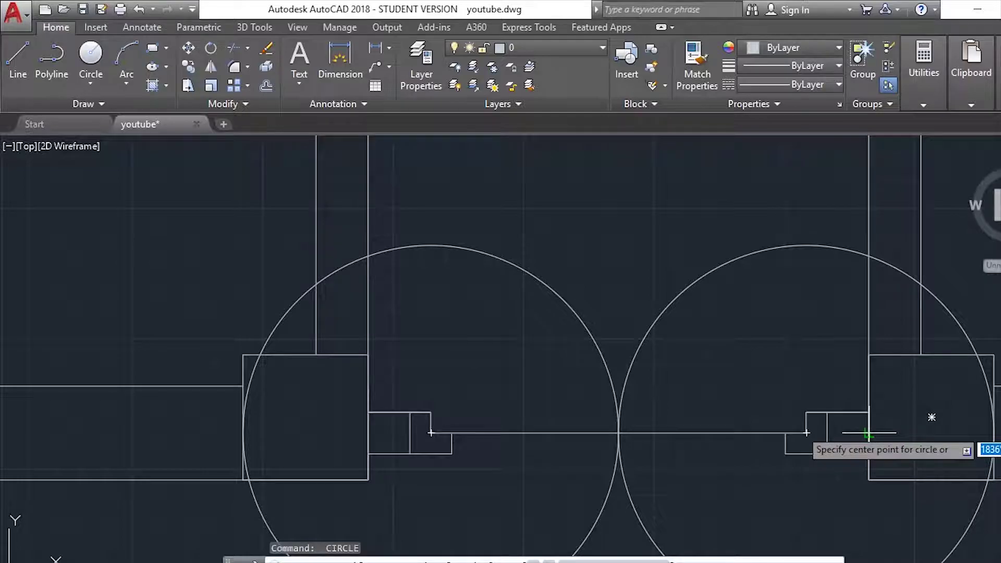
{"action": "key", "text": "Escape"}
- Draw vertical door leaves from each jamb corner up to its circle's top
{"action": "type", "text": "l"}
{"action": "key", "text": "Return"}
{"action": "left_click", "coordinate": [806, 432]}
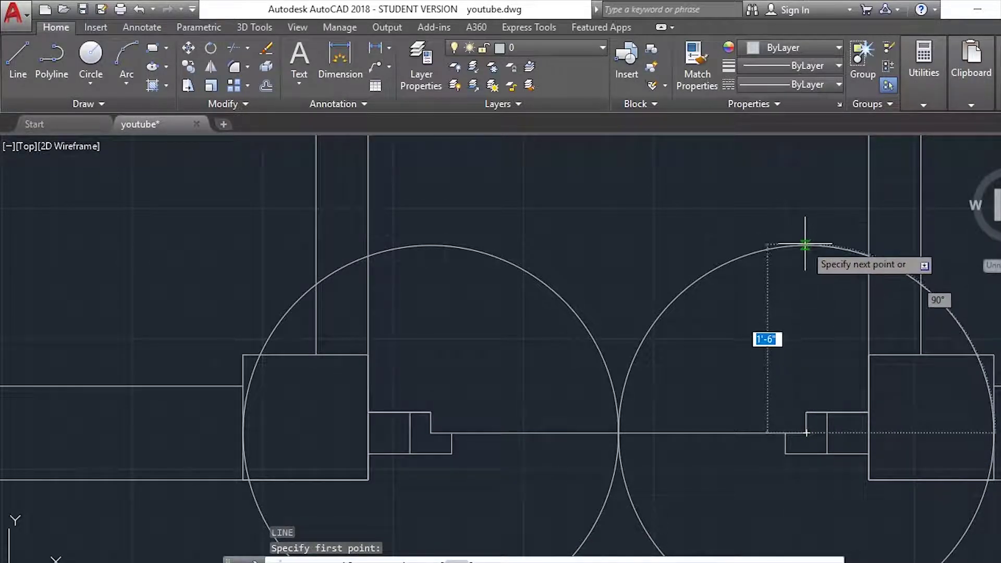
{"action": "left_click", "coordinate": [805, 245]}
{"action": "key", "text": "Return"}
{"action": "key", "text": "Return"}
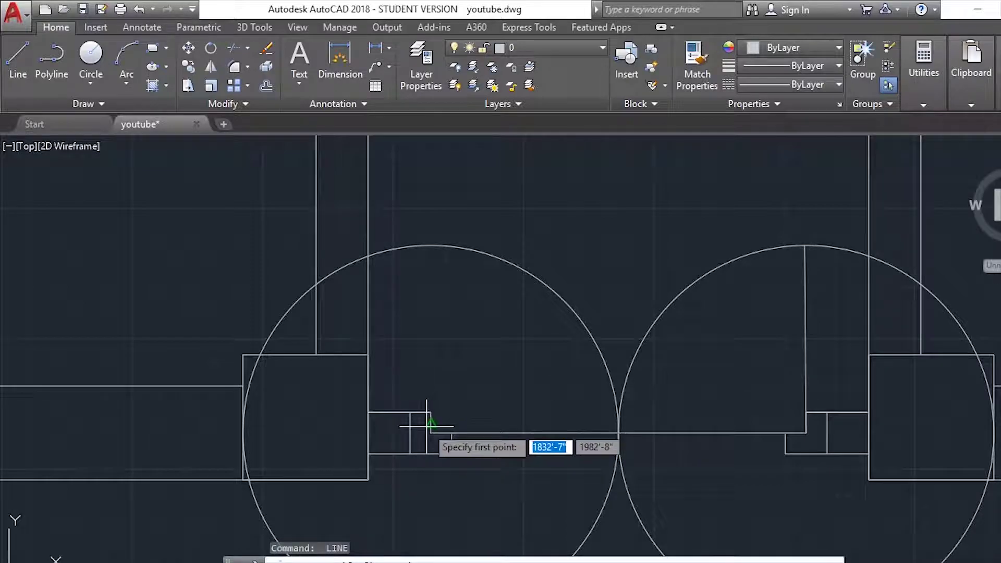
{"action": "left_click", "coordinate": [431, 432]}
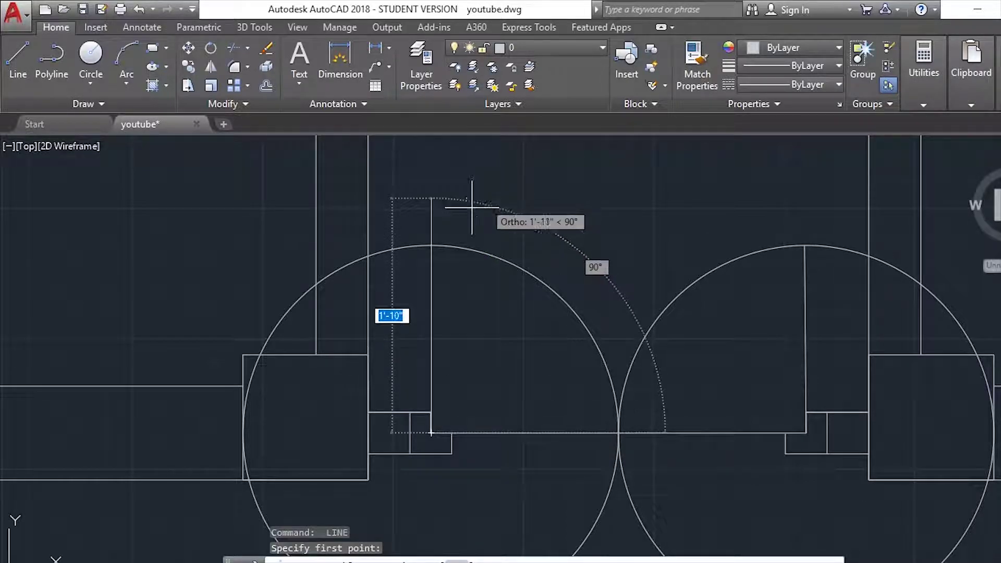
{"action": "left_click", "coordinate": [434, 244]}
{"action": "scroll", "coordinate": [453, 243], "scroll_direction": "up", "scroll_amount": 5}
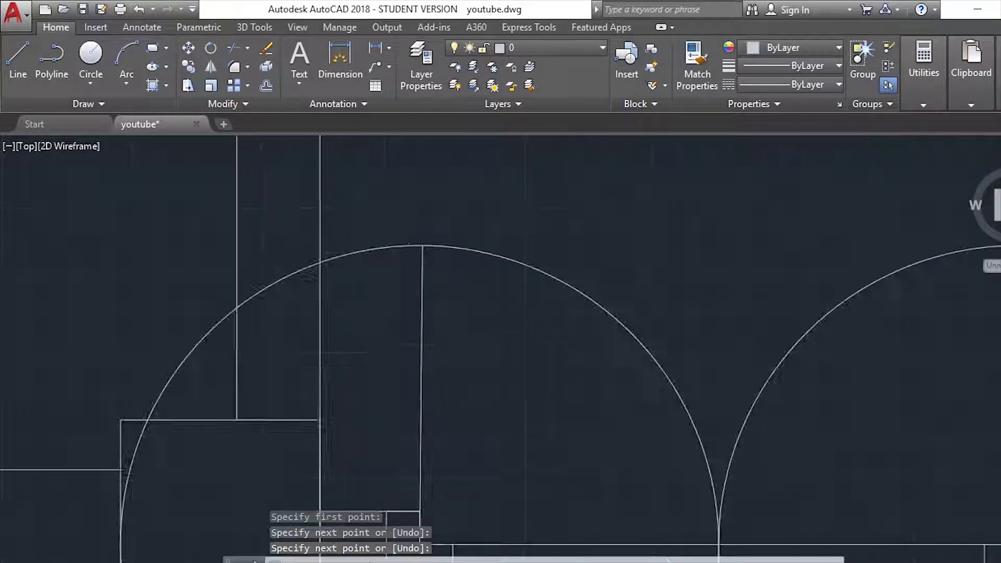
{"action": "type", "text": "t"}
- Trim the circles beyond the door leaves and below the door down to quarter arcs
{"action": "key", "text": "Return"}
{"action": "type", "text": "tr"}
{"action": "key", "text": "Return"}
{"action": "key", "text": "Return"}
{"action": "scroll", "coordinate": [364, 250], "scroll_direction": "down", "scroll_amount": 5}
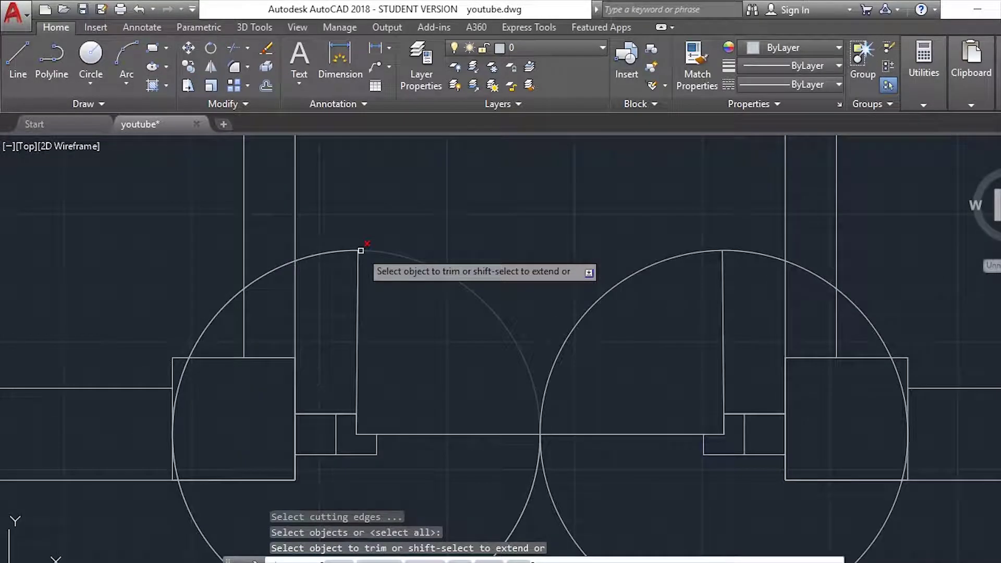
{"action": "left_click", "coordinate": [344, 230]}
{"action": "left_click", "coordinate": [328, 283]}
{"action": "left_click", "coordinate": [748, 218]}
{"action": "left_click", "coordinate": [744, 267]}
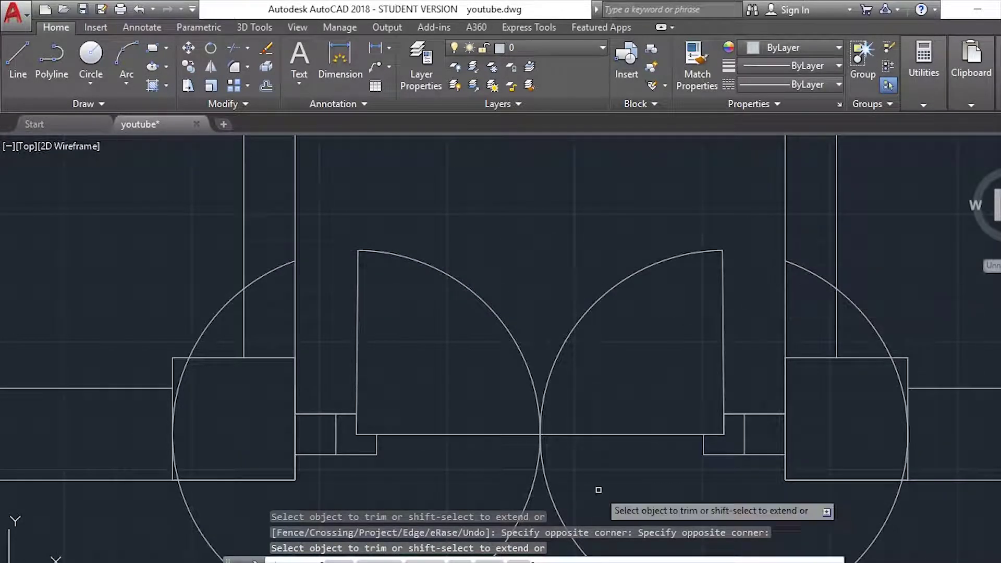
{"action": "left_click", "coordinate": [598, 490]}
{"action": "left_click", "coordinate": [540, 489]}
{"action": "key", "text": "Escape"}
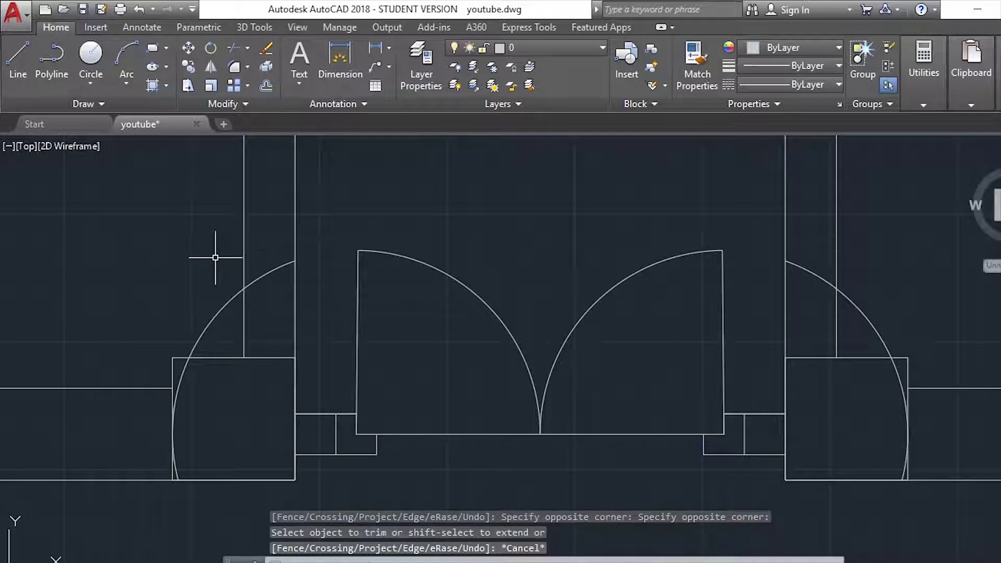
- Erase the leftover arc pieces on the left and right
{"action": "left_click", "coordinate": [216, 241]}
{"action": "left_click", "coordinate": [210, 328]}
{"action": "key", "text": "Delete"}
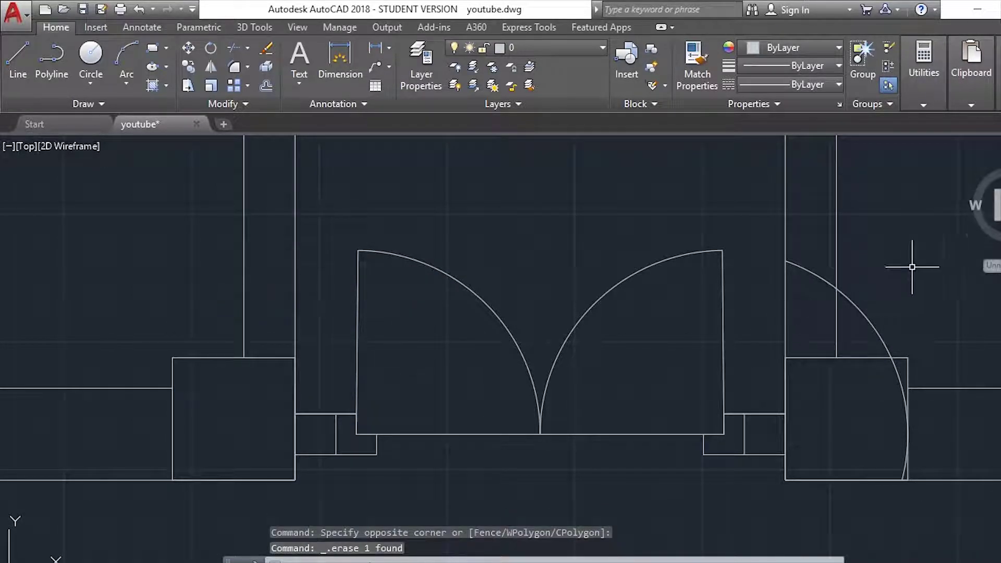
{"action": "left_click", "coordinate": [926, 259]}
{"action": "left_click", "coordinate": [845, 336]}
{"action": "key", "text": "Delete"}
- Zoom and pan around the door corner to inspect the finished double-door swing
{"action": "scroll", "coordinate": [809, 339], "scroll_direction": "down", "scroll_amount": 3}
{"action": "scroll", "coordinate": [555, 362], "scroll_direction": "down", "scroll_amount": 2}
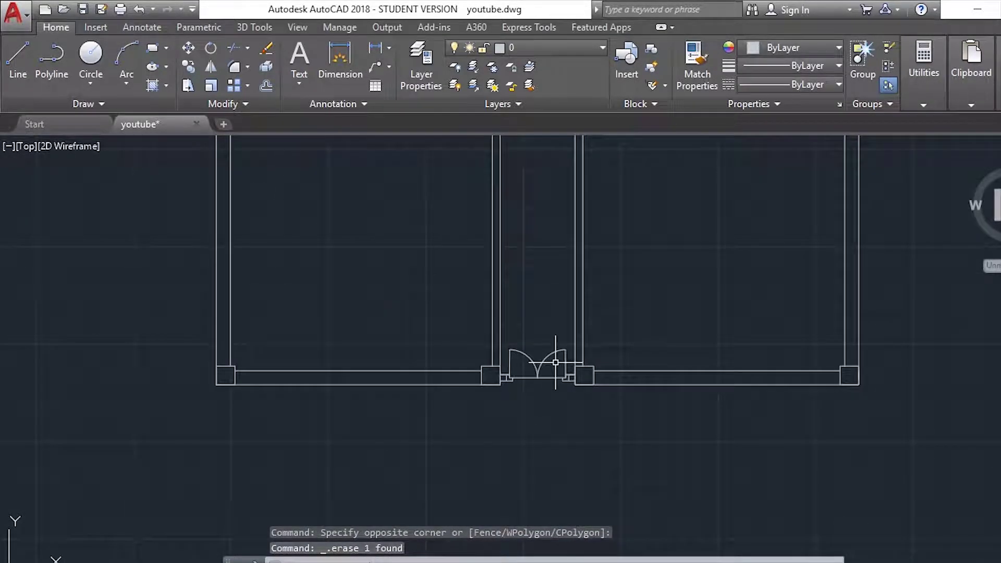
{"action": "scroll", "coordinate": [515, 353], "scroll_direction": "up", "scroll_amount": 2}
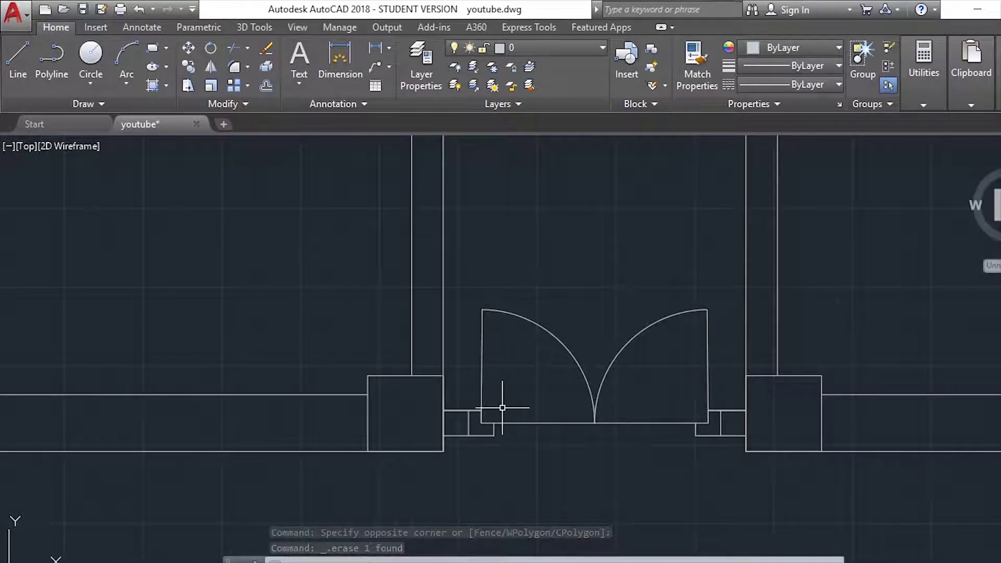
{"action": "scroll", "coordinate": [509, 402], "scroll_direction": "up", "scroll_amount": 3}
{"action": "scroll", "coordinate": [457, 364], "scroll_direction": "up", "scroll_amount": 2}
{"action": "mouse_move", "coordinate": [457, 342]}
{"action": "middle_mouse_down"}
{"action": "mouse_move", "coordinate": [502, 343]}
{"action": "mouse_move", "coordinate": [416, 403]}
{"action": "middle_mouse_up"}
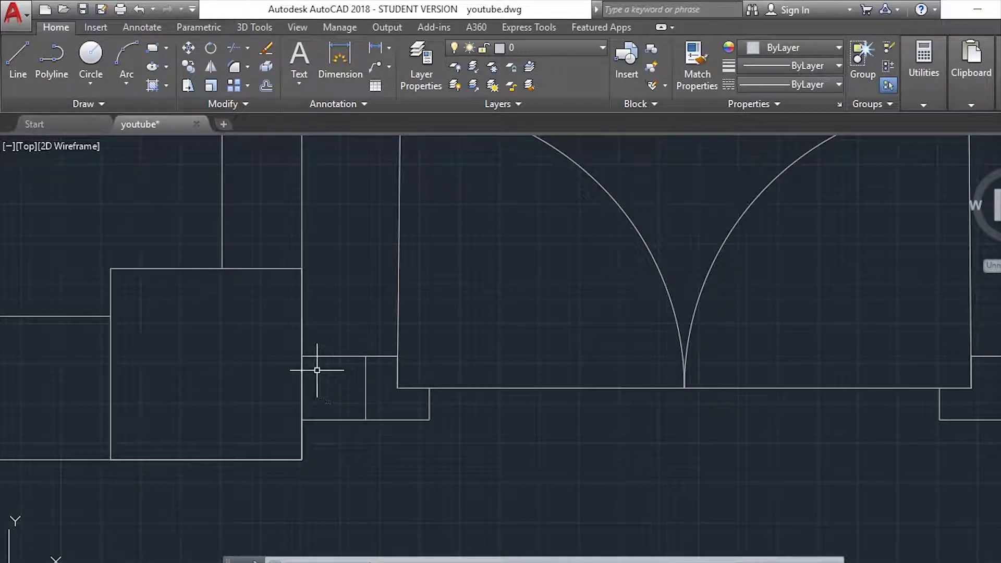
{"action": "scroll", "coordinate": [362, 379], "scroll_direction": "down", "scroll_amount": 2}
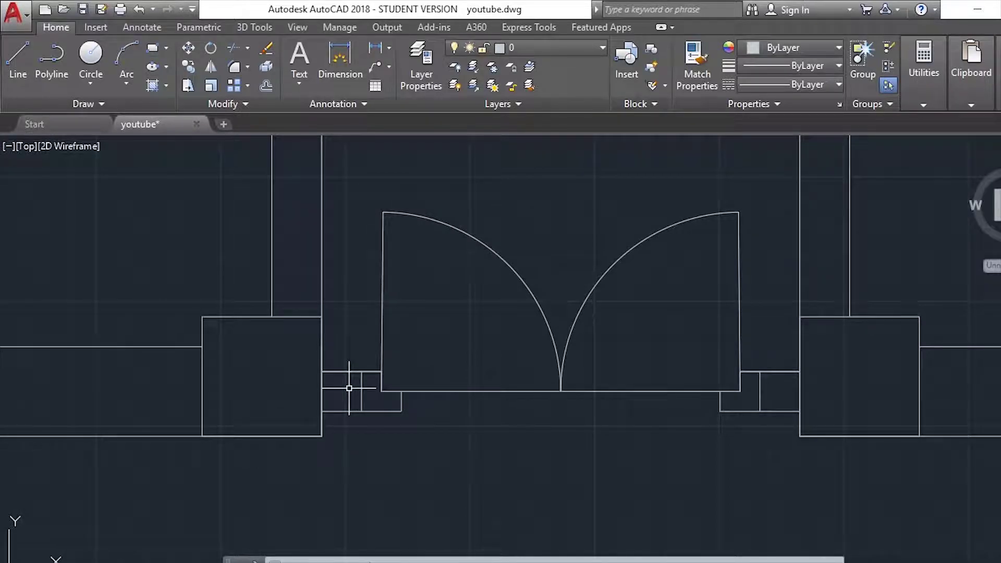
{"action": "scroll", "coordinate": [349, 388], "scroll_direction": "down", "scroll_amount": 1}
{"action": "scroll", "coordinate": [440, 391], "scroll_direction": "down", "scroll_amount": 1}
{"action": "scroll", "coordinate": [380, 336], "scroll_direction": "up", "scroll_amount": 1}
{"action": "scroll", "coordinate": [384, 338], "scroll_direction": "up", "scroll_amount": 1}
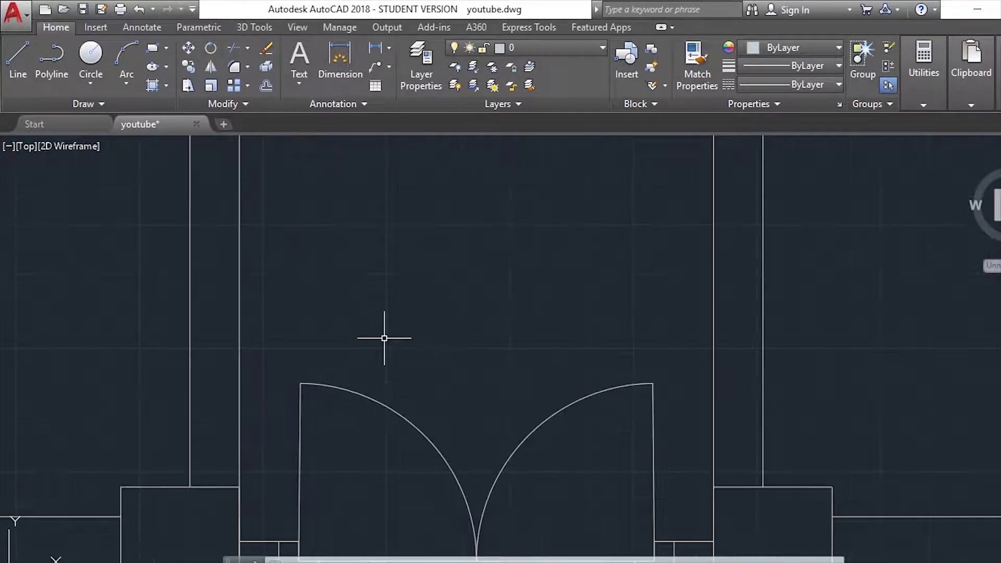
{"action": "scroll", "coordinate": [445, 361], "scroll_direction": "down", "scroll_amount": 2}
- Window-select the whole double door and delete it
{"action": "left_click", "coordinate": [340, 255]}
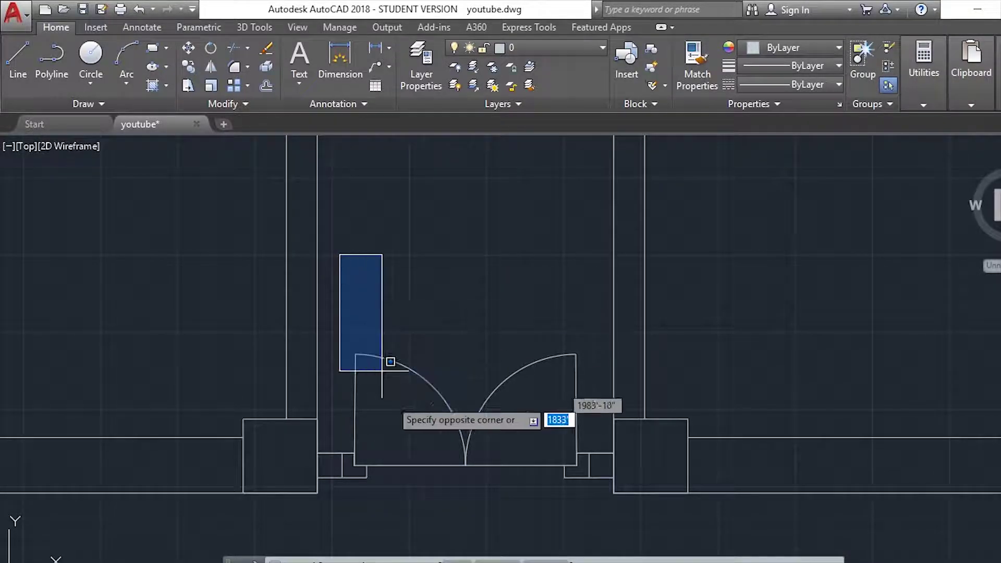
{"action": "left_click", "coordinate": [588, 482]}
{"action": "left_click", "coordinate": [604, 300]}
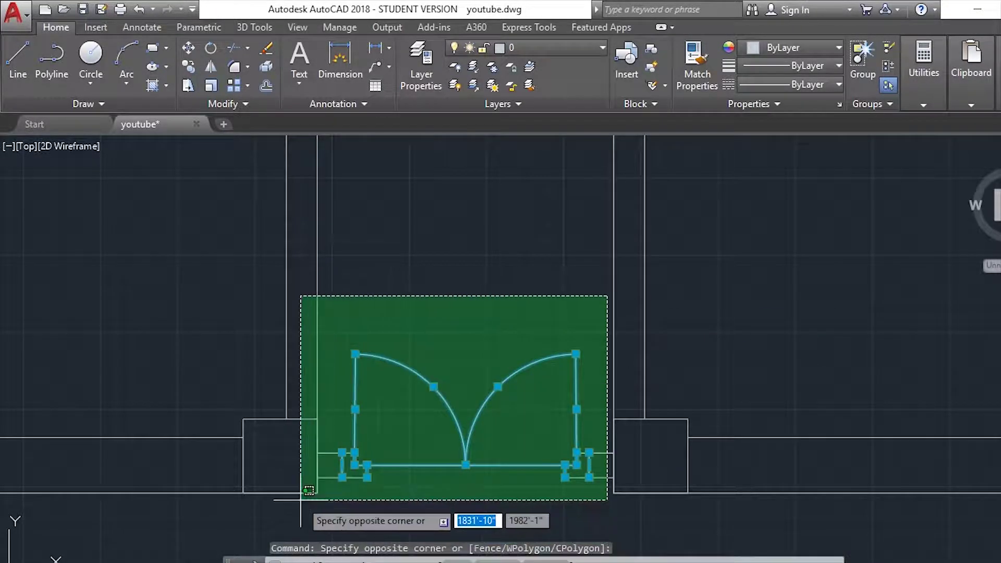
{"action": "left_click", "coordinate": [347, 521]}
{"action": "left_click", "coordinate": [607, 296]}
{"action": "left_click", "coordinate": [305, 495]}
{"action": "key", "text": "Delete"}
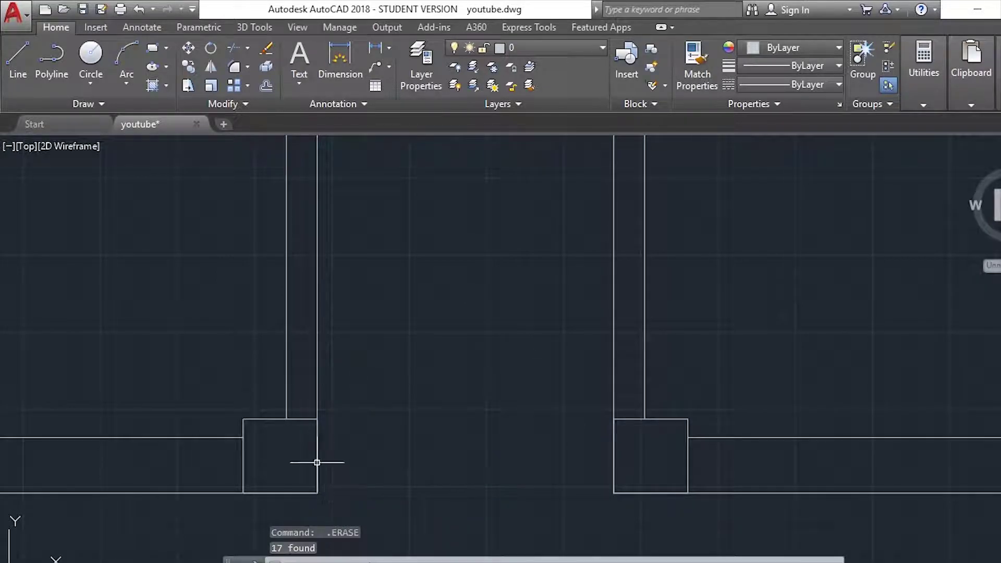
- Start OFFSET and set the offset distance to 2
{"action": "type", "text": "o"}
{"action": "key", "text": "Return"}
{"action": "left_click", "coordinate": [279, 455]}
{"action": "left_click", "coordinate": [269, 420]}
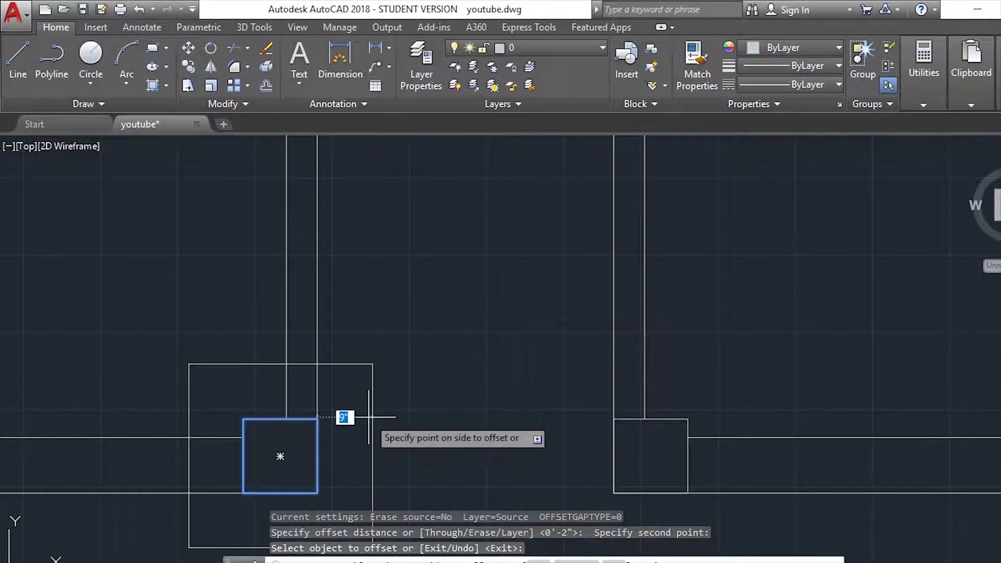
{"action": "key", "text": "Escape"}
{"action": "key", "text": "Return"}
{"action": "type", "text": "2"}
{"action": "key", "text": "Return"}
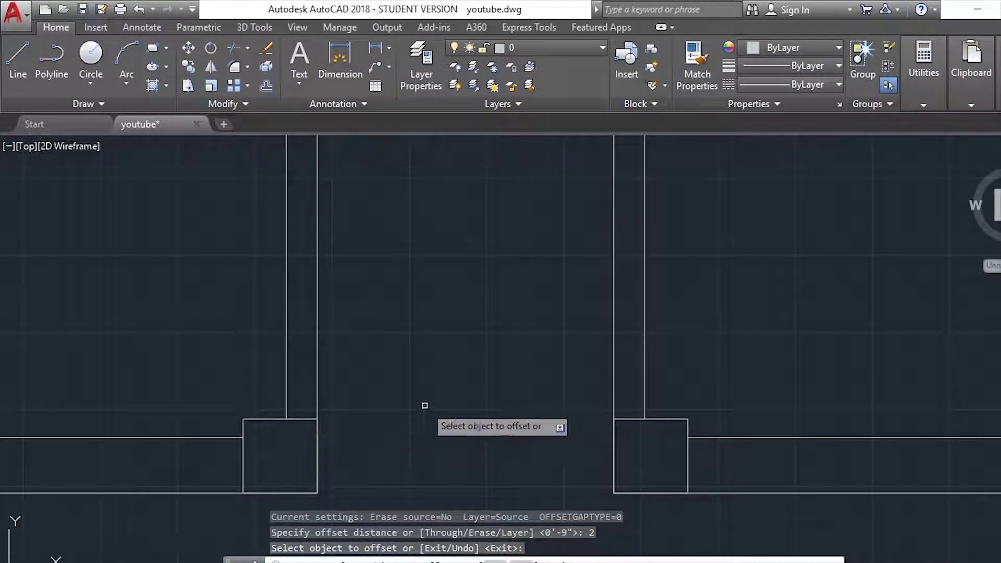
- Ring the left and right column squares with larger concentric outlines 2 units apart
{"action": "left_click", "coordinate": [261, 422]}
{"action": "left_click", "coordinate": [261, 422]}
{"action": "left_click", "coordinate": [269, 400]}
{"action": "left_click", "coordinate": [271, 406]}
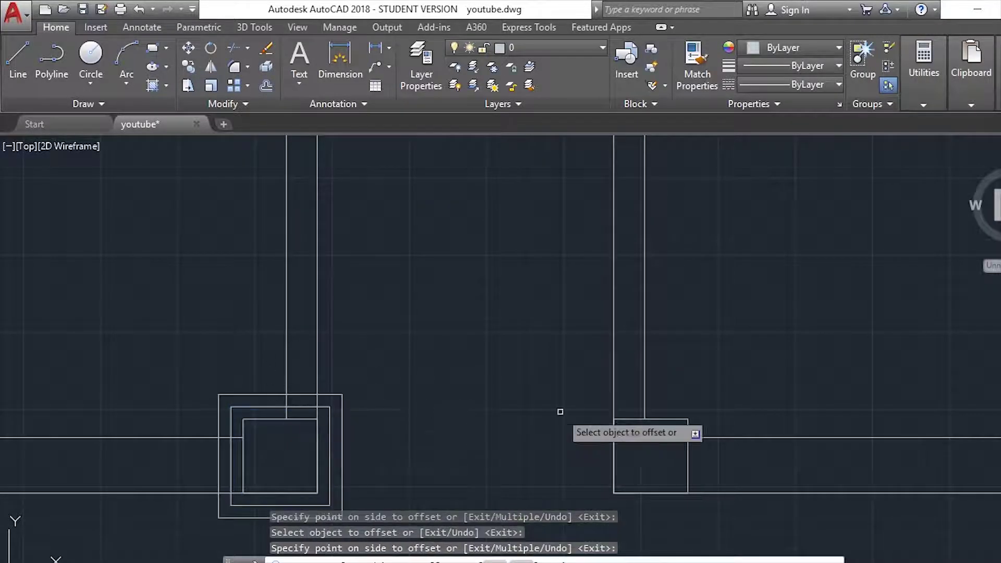
{"action": "left_click", "coordinate": [264, 396]}
{"action": "left_click", "coordinate": [263, 389]}
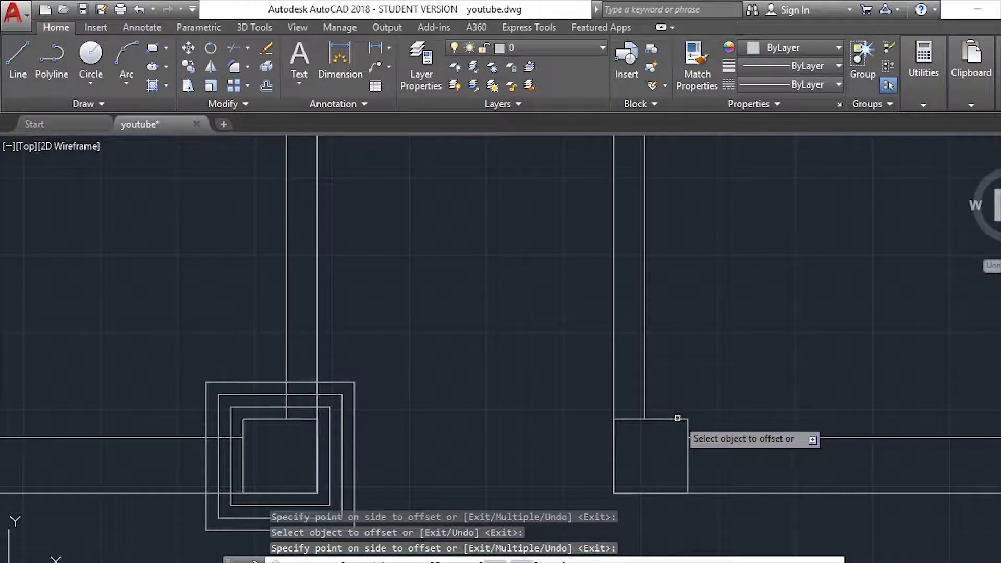
{"action": "left_click", "coordinate": [665, 405]}
{"action": "left_click", "coordinate": [661, 386]}
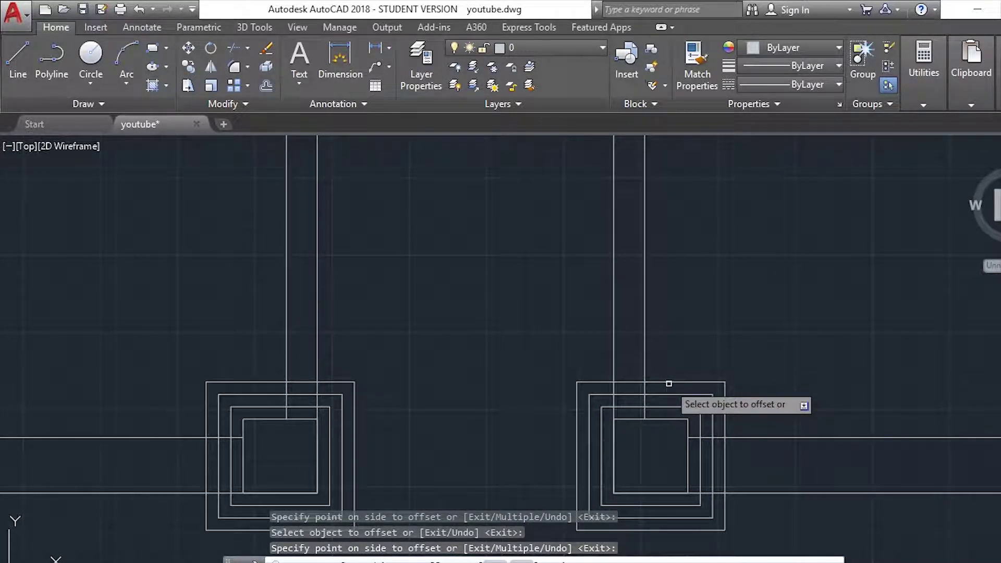
{"action": "key", "text": "Escape"}
{"action": "type", "text": "l"}
{"action": "key", "text": "Return"}
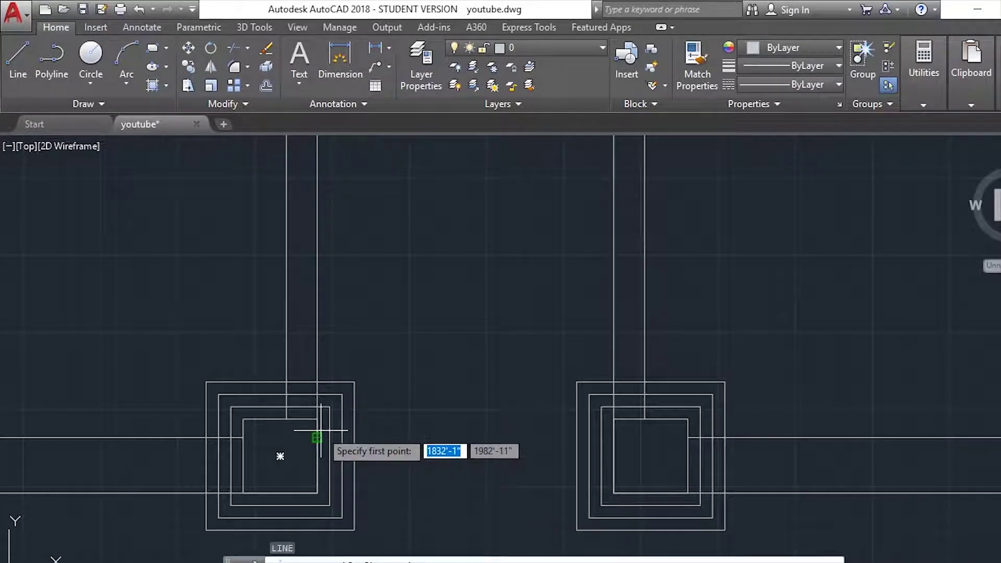
- Draw a line between the columns' inner squares and offset it twice into a three-line beam
{"action": "left_click", "coordinate": [317, 464]}
{"action": "left_click", "coordinate": [614, 463]}
{"action": "key", "text": "Escape"}
{"action": "left_click_drag", "start_coordinate": [586, 417], "coordinate": [470, 520]}
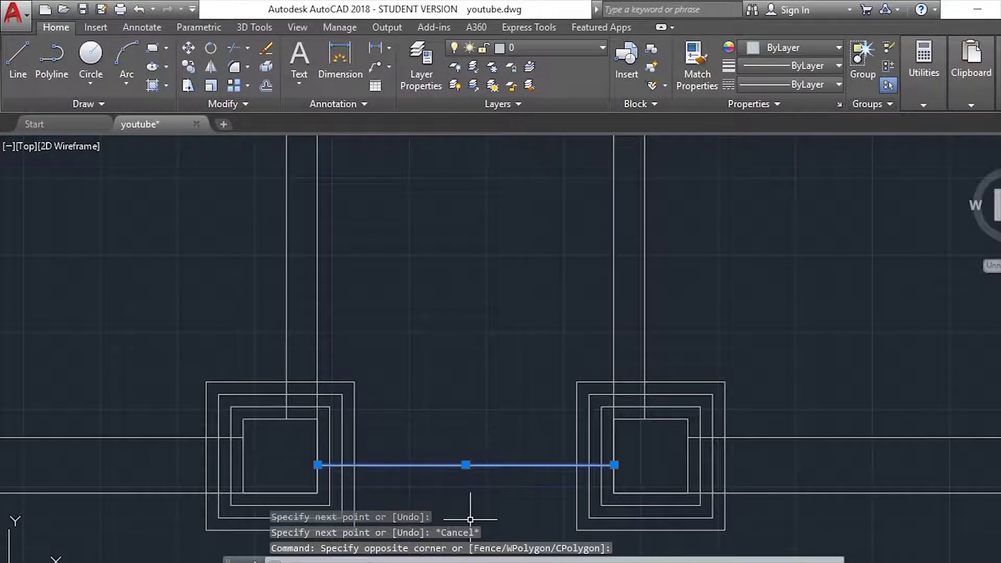
{"action": "type", "text": "o"}
{"action": "key", "text": "Return"}
{"action": "key", "text": "Return"}
{"action": "left_click", "coordinate": [487, 413]}
{"action": "left_click", "coordinate": [495, 462]}
{"action": "left_click", "coordinate": [459, 484]}
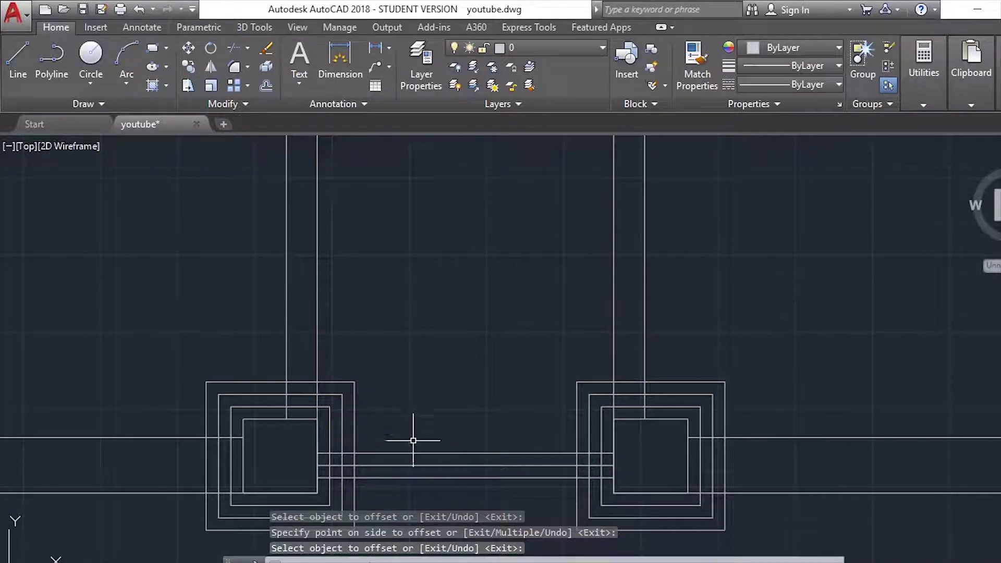
{"action": "key", "text": "Escape"}
- Trim the beam lines and column square edges where they overlap at both columns
{"action": "key", "text": "Return"}
{"action": "key", "text": "Return"}
{"action": "left_click", "coordinate": [455, 399]}
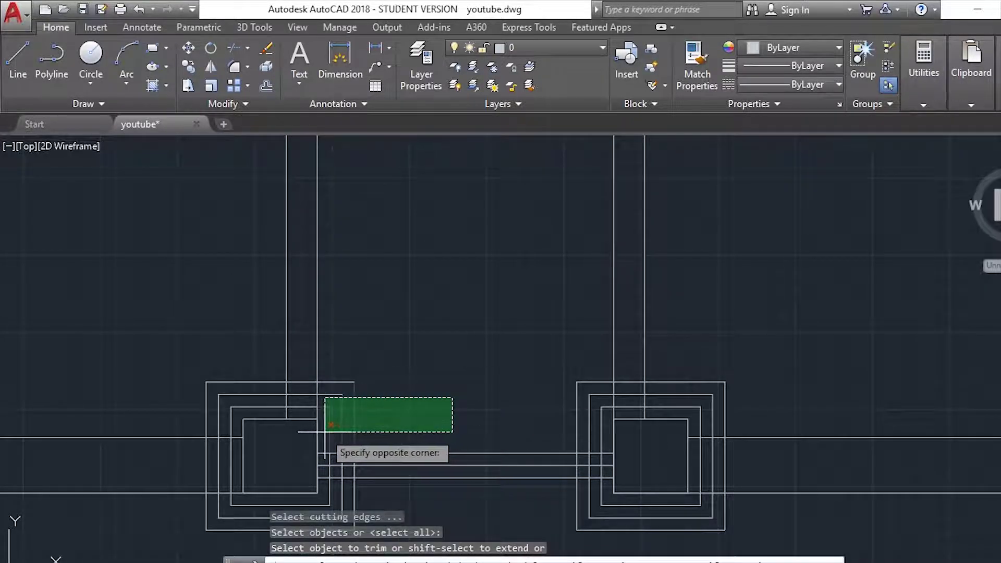
{"action": "left_click", "coordinate": [323, 432]}
{"action": "left_click", "coordinate": [376, 495]}
{"action": "left_click", "coordinate": [323, 513]}
{"action": "left_click", "coordinate": [599, 487]}
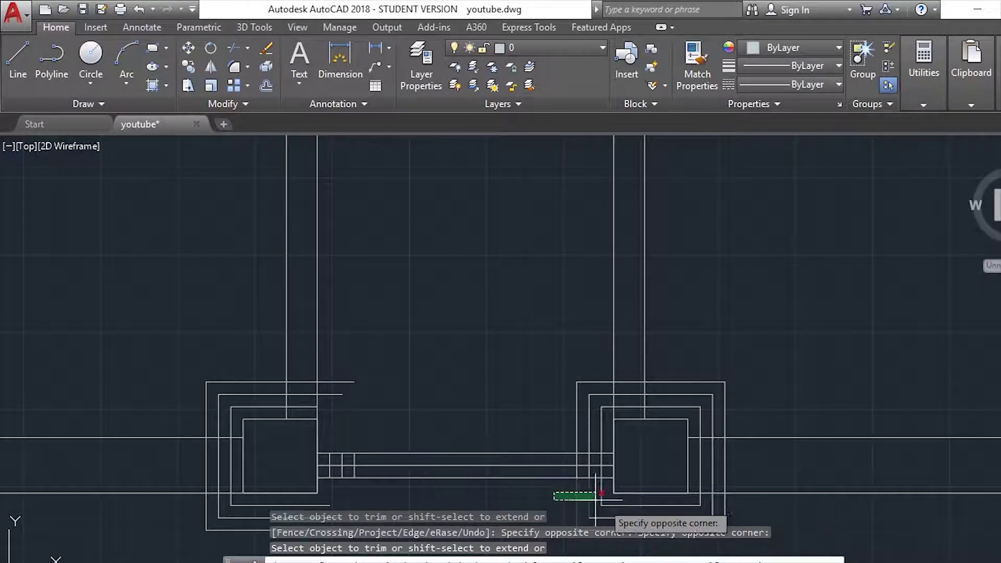
{"action": "left_click", "coordinate": [553, 495]}
{"action": "left_click", "coordinate": [548, 410]}
{"action": "left_click", "coordinate": [616, 429]}
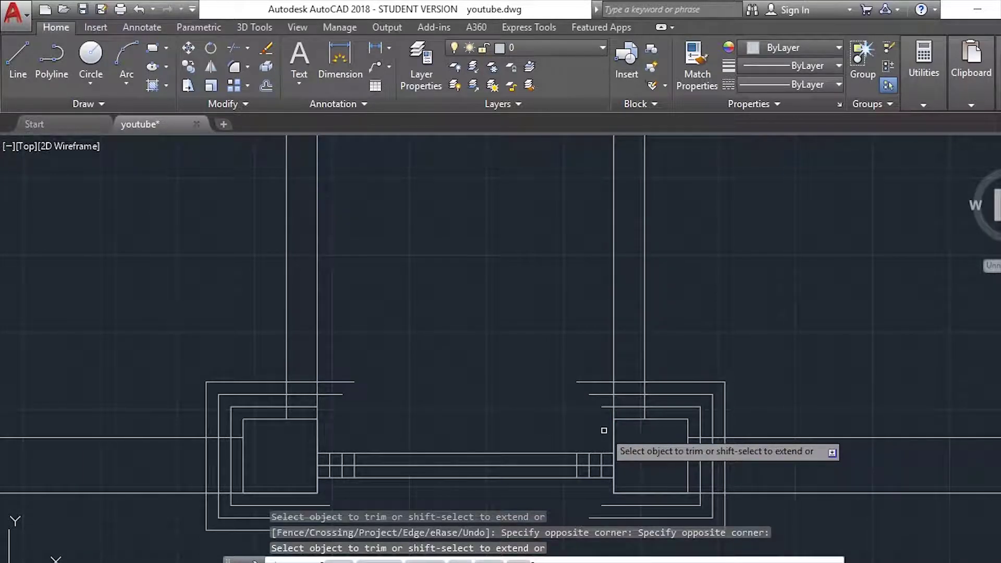
{"action": "key", "text": "Escape"}
{"action": "left_click", "coordinate": [290, 324]}
- Delete the outer offset outlines around both columns
{"action": "left_click", "coordinate": [187, 412]}
{"action": "key", "text": "Delete"}
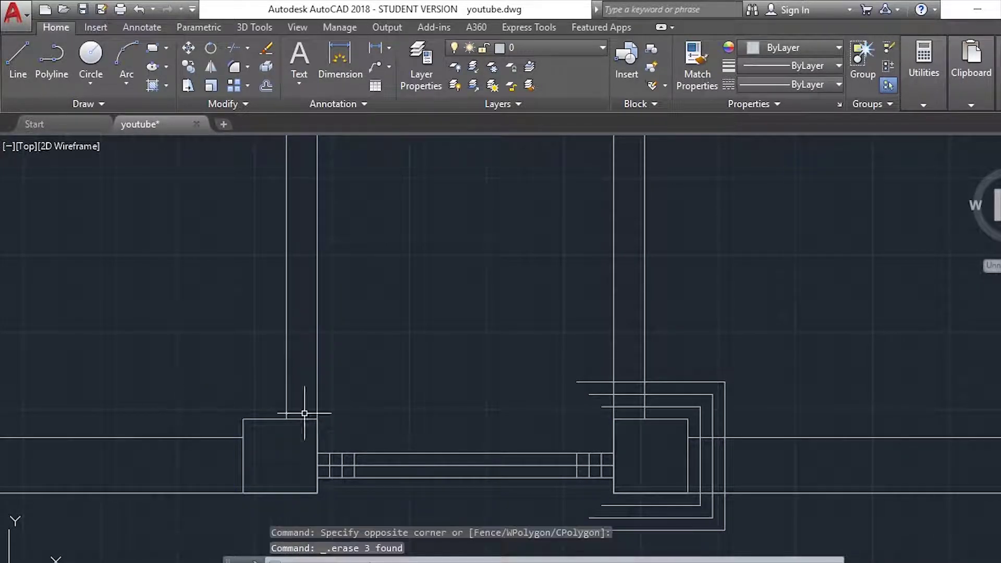
{"action": "left_click", "coordinate": [748, 358]}
{"action": "left_click", "coordinate": [661, 416]}
{"action": "key", "text": "Delete"}
{"action": "scroll", "coordinate": [447, 462], "scroll_direction": "up", "scroll_amount": 2}
{"action": "scroll", "coordinate": [400, 455], "scroll_direction": "up", "scroll_amount": 2}
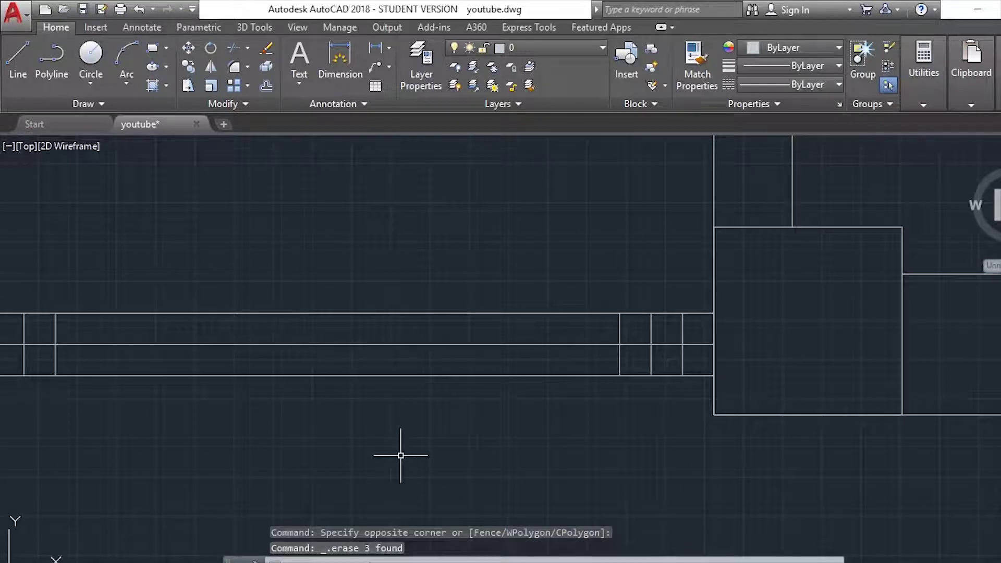
- Trim the unwanted segments of the wall-end square edges
{"action": "type", "text": "tr"}
{"action": "key", "text": "Return"}
{"action": "key", "text": "Return"}
{"action": "scroll", "coordinate": [380, 279], "scroll_direction": "down", "scroll_amount": 2}
{"action": "left_click", "coordinate": [436, 267]}
{"action": "left_click", "coordinate": [384, 302]}
{"action": "left_click", "coordinate": [369, 328]}
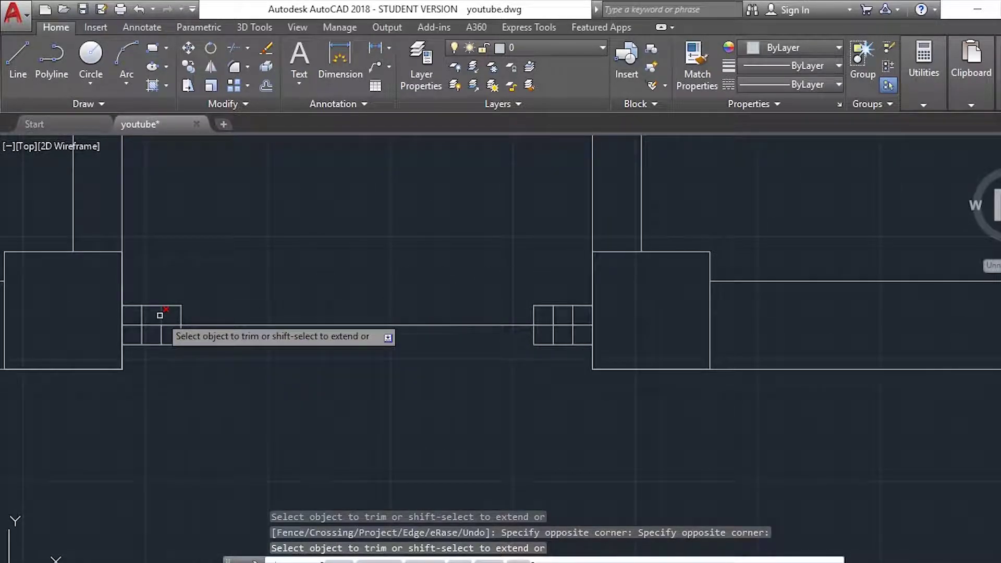
- Trim the left grid's top-right square and the right grid's top-left square
{"action": "scroll", "coordinate": [159, 315], "scroll_direction": "up", "scroll_amount": 1}
{"action": "scroll", "coordinate": [196, 319], "scroll_direction": "up", "scroll_amount": 1}
{"action": "left_click", "coordinate": [270, 234]}
{"action": "left_click", "coordinate": [172, 324]}
{"action": "scroll", "coordinate": [172, 324], "scroll_direction": "down", "scroll_amount": 1}
{"action": "left_click", "coordinate": [763, 235]}
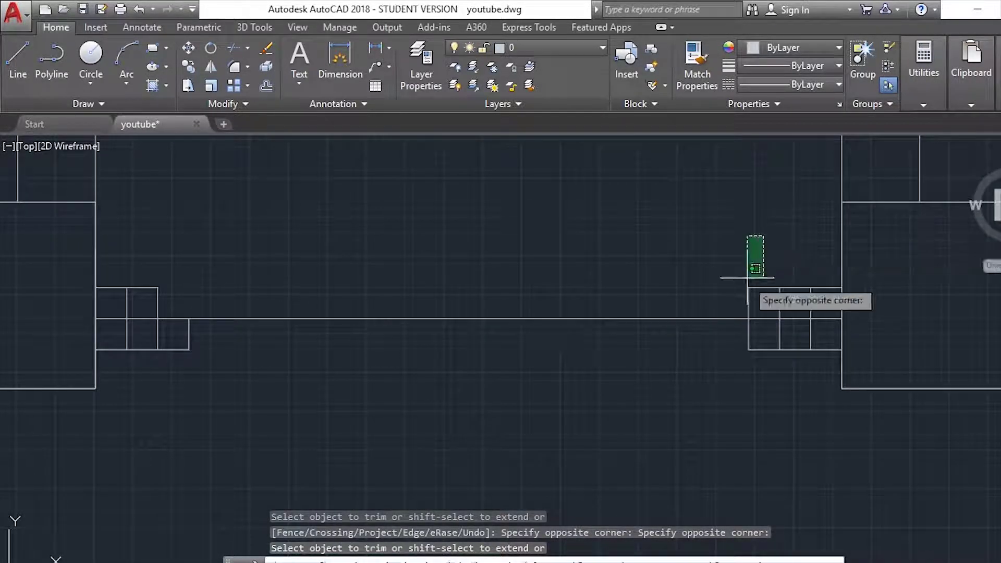
{"action": "left_click", "coordinate": [747, 277]}
{"action": "key", "text": "Escape"}
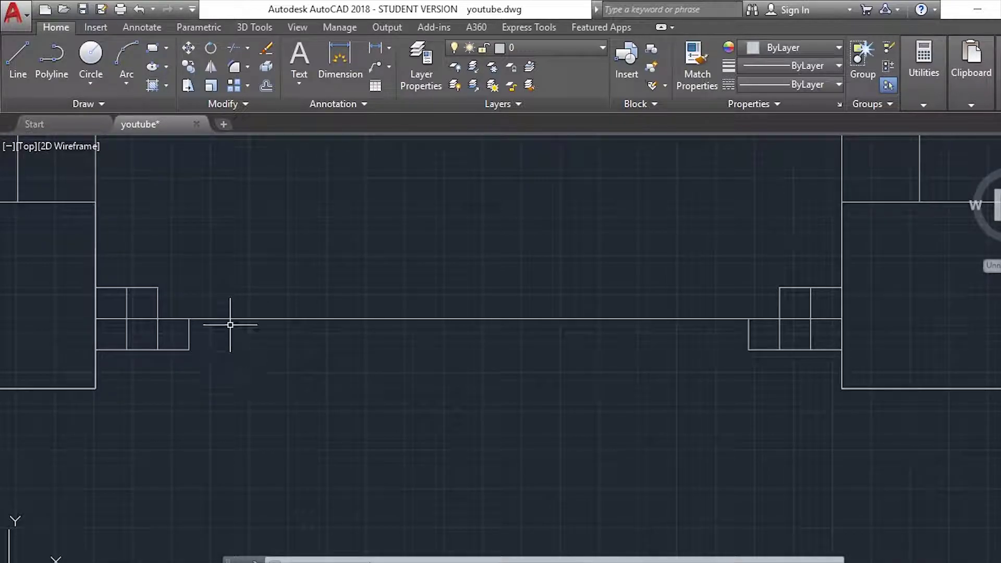
- Run TRIM again and cancel it without cutting anything
{"action": "type", "text": "tr"}
{"action": "key", "text": "Return"}
{"action": "key", "text": "Return"}
{"action": "scroll", "coordinate": [110, 313], "scroll_direction": "up", "scroll_amount": 3}
{"action": "scroll", "coordinate": [165, 295], "scroll_direction": "up", "scroll_amount": 2}
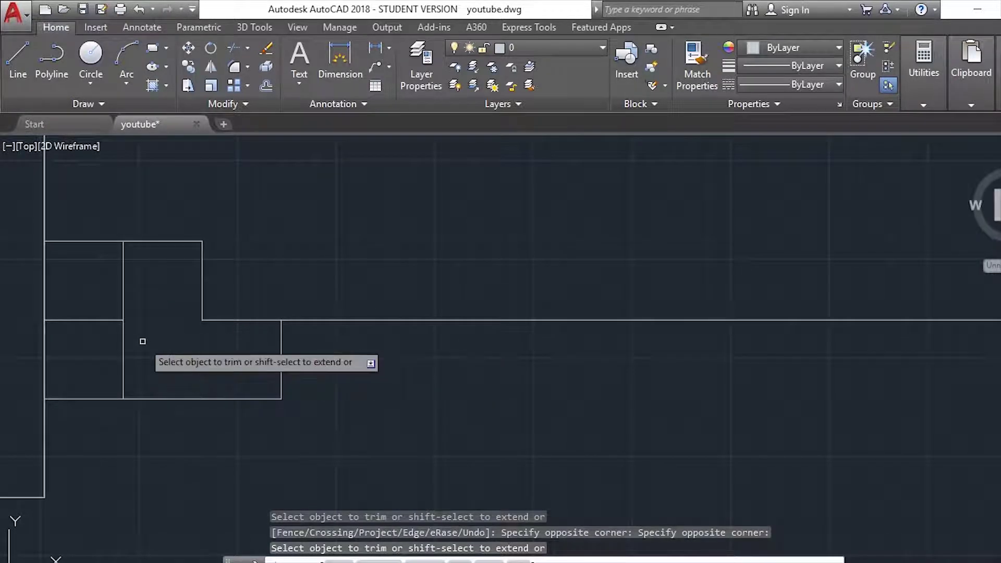
{"action": "scroll", "coordinate": [142, 342], "scroll_direction": "down", "scroll_amount": 3}
{"action": "scroll", "coordinate": [496, 351], "scroll_direction": "up", "scroll_amount": 3}
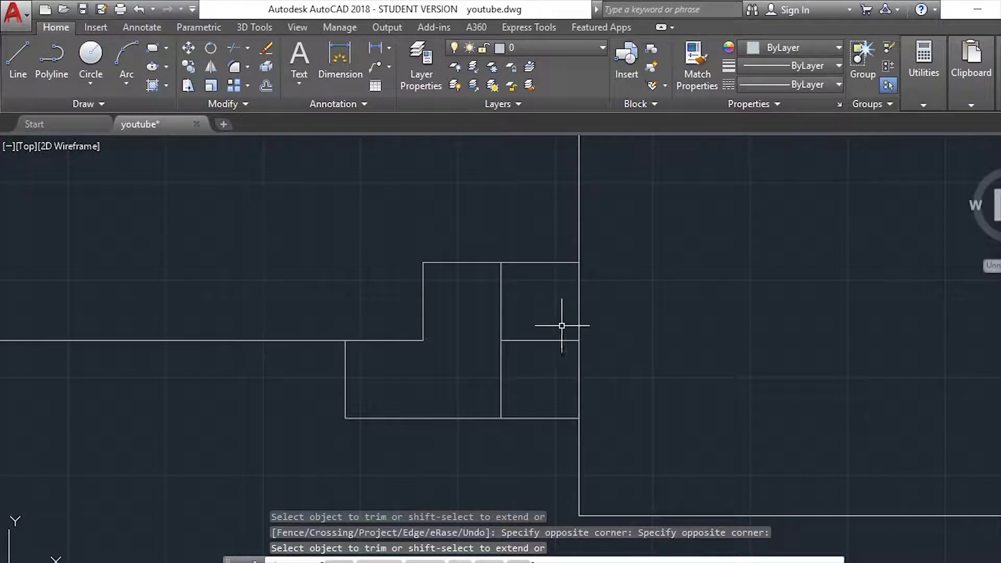
{"action": "key", "text": "Escape"}
{"action": "scroll", "coordinate": [561, 325], "scroll_direction": "down", "scroll_amount": 2}
- Delete the two leftover lines in the door opening
{"action": "left_click_drag", "start_coordinate": [576, 320], "coordinate": [560, 344]}
{"action": "scroll", "coordinate": [297, 334], "scroll_direction": "up", "scroll_amount": 2}
{"action": "left_click_drag", "start_coordinate": [198, 297], "coordinate": [174, 344]}
{"action": "key", "text": "Delete"}
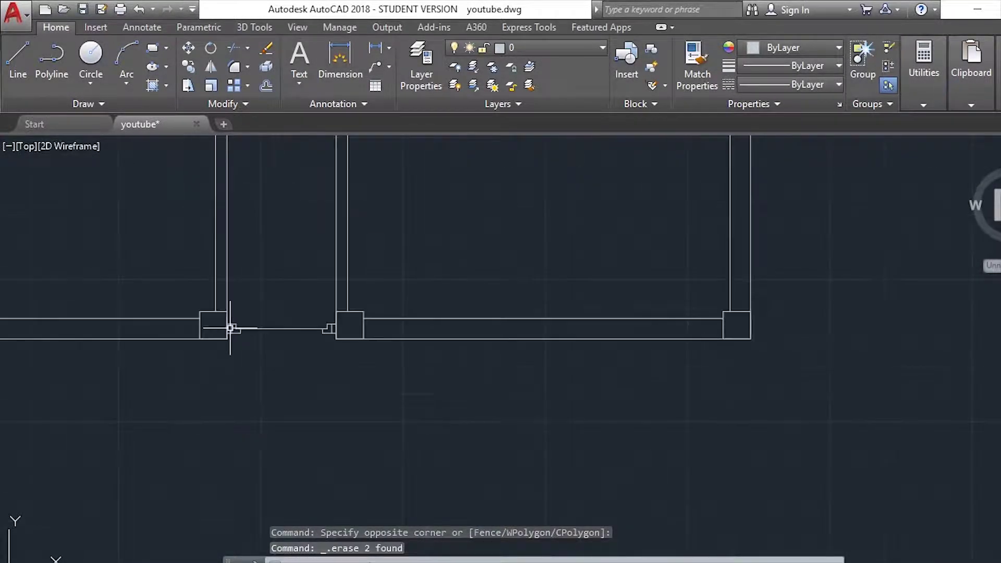
{"action": "type", "text": "c"}
{"action": "key", "text": "Return"}
{"action": "scroll", "coordinate": [255, 332], "scroll_direction": "up", "scroll_amount": 5}
- Draw circles centred on the opening's left and right jambs
{"action": "left_click", "coordinate": [183, 519]}
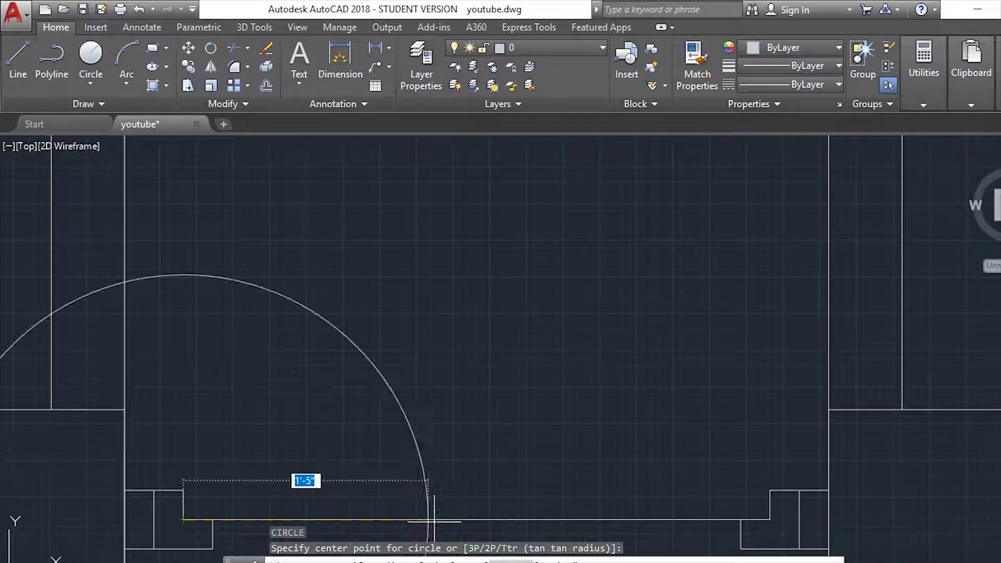
{"action": "scroll", "coordinate": [469, 519], "scroll_direction": "down", "scroll_amount": 3}
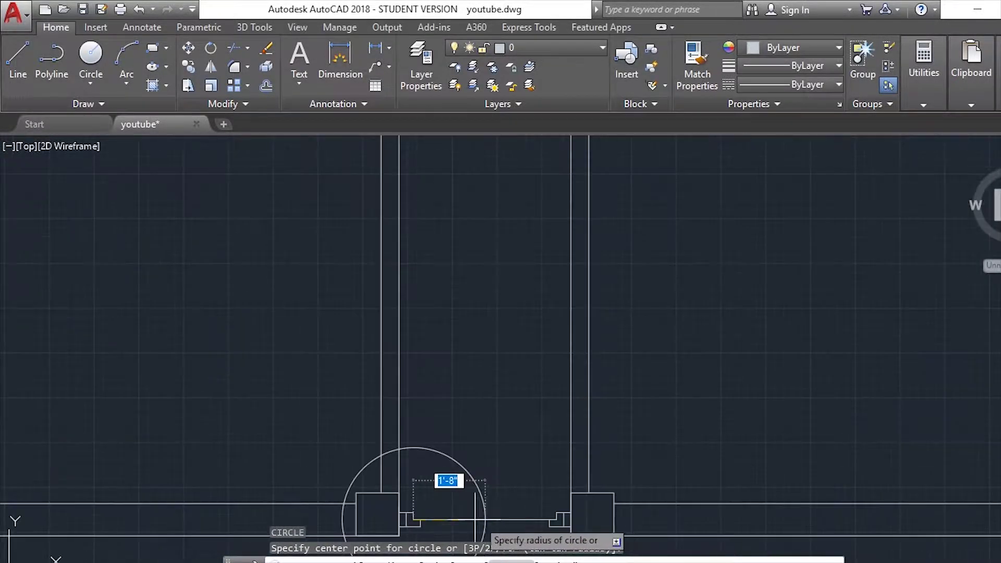
{"action": "left_click", "coordinate": [550, 516]}
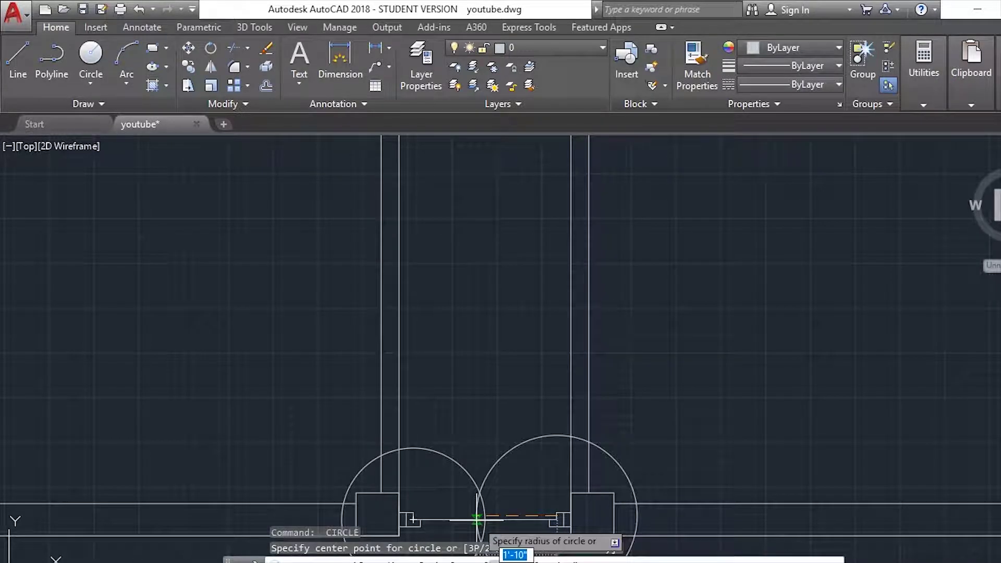
{"action": "key", "text": "Return"}
- Draw the two upright door leaf lines from each jamb to its circle's top
{"action": "key", "text": "Return"}
{"action": "scroll", "coordinate": [552, 513], "scroll_direction": "up", "scroll_amount": 5}
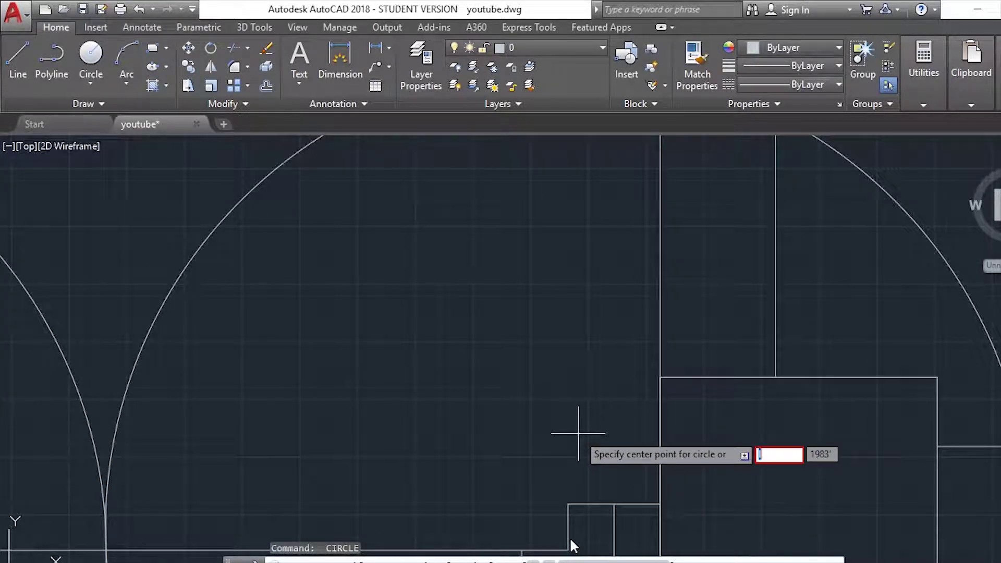
{"action": "key", "text": "Escape"}
{"action": "type", "text": "l"}
{"action": "key", "text": "Return"}
{"action": "scroll", "coordinate": [588, 139], "scroll_direction": "down", "scroll_amount": 3}
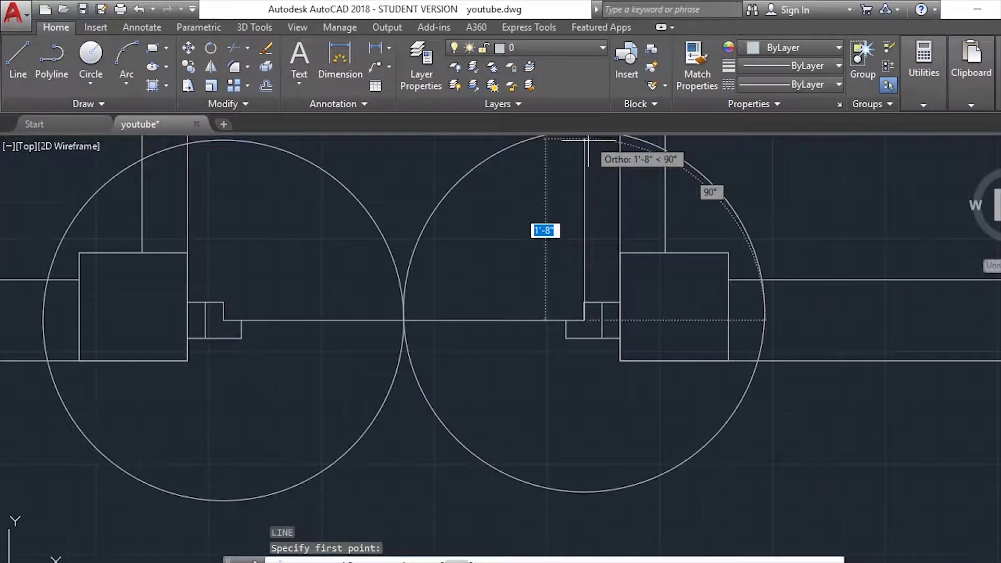
{"action": "left_click", "coordinate": [587, 140]}
{"action": "scroll", "coordinate": [588, 139], "scroll_direction": "down", "scroll_amount": 2}
{"action": "left_click", "coordinate": [584, 284]}
- Trim the circles down to quarter-arc door swings
{"action": "key", "text": "Return"}
{"action": "key", "text": "Return"}
{"action": "left_click", "coordinate": [359, 289]}
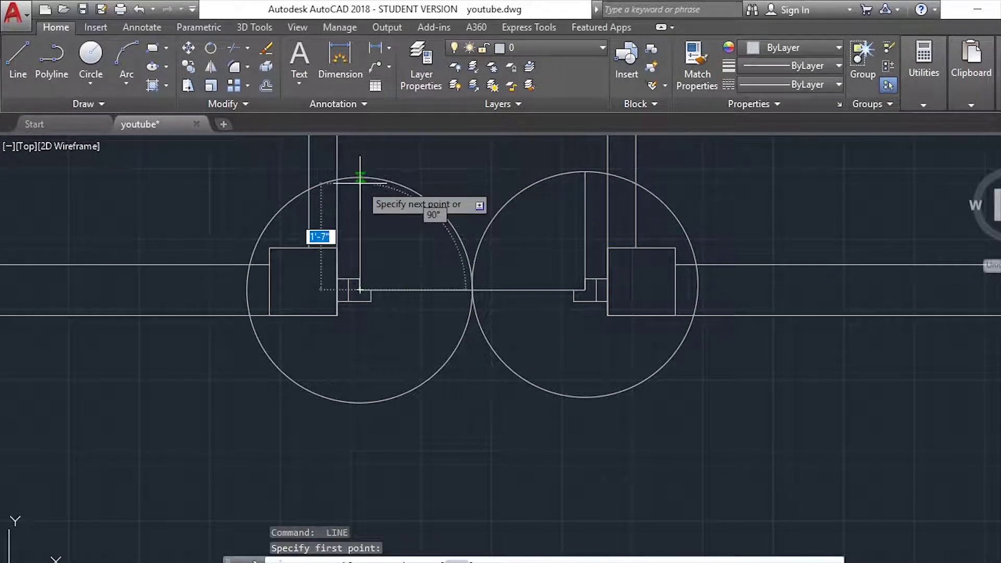
{"action": "left_click", "coordinate": [360, 176]}
{"action": "scroll", "coordinate": [359, 176], "scroll_direction": "up", "scroll_amount": 5}
{"action": "key", "text": "Escape"}
{"action": "type", "text": "tr"}
{"action": "key", "text": "Return"}
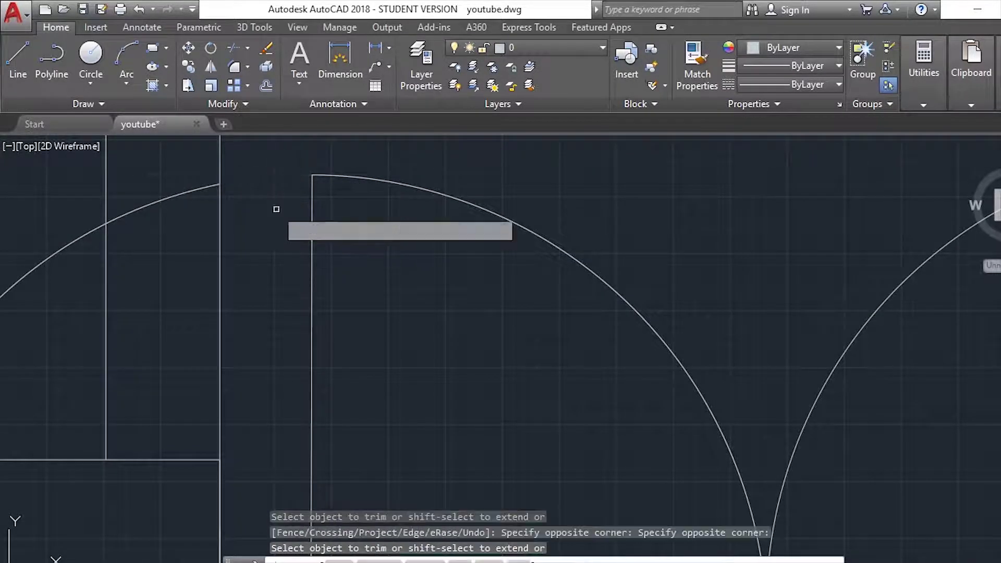
{"action": "scroll", "coordinate": [458, 214], "scroll_direction": "down", "scroll_amount": 5}
{"action": "scroll", "coordinate": [358, 197], "scroll_direction": "up", "scroll_amount": 4}
{"action": "scroll", "coordinate": [394, 268], "scroll_direction": "down", "scroll_amount": 4}
{"action": "scroll", "coordinate": [395, 268], "scroll_direction": "up", "scroll_amount": 3}
{"action": "left_click", "coordinate": [346, 216]}
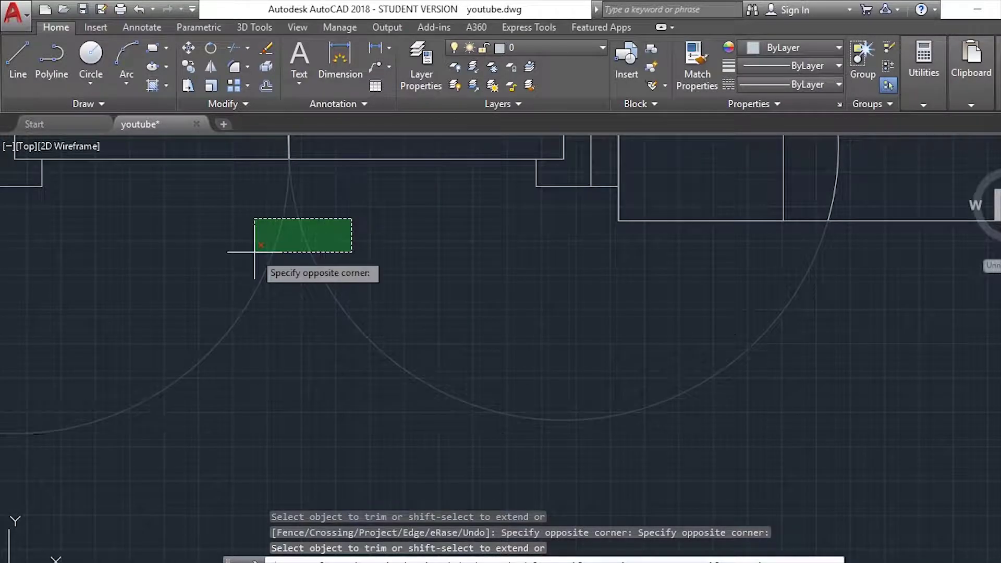
{"action": "scroll", "coordinate": [365, 281], "scroll_direction": "down", "scroll_amount": 4}
{"action": "key", "text": "Escape"}
- Delete the leftover large arc and review the finished double door
{"action": "scroll", "coordinate": [469, 237], "scroll_direction": "up", "scroll_amount": 6}
{"action": "left_click", "coordinate": [469, 237]}
{"action": "left_click", "coordinate": [455, 253]}
{"action": "key", "text": "Delete"}
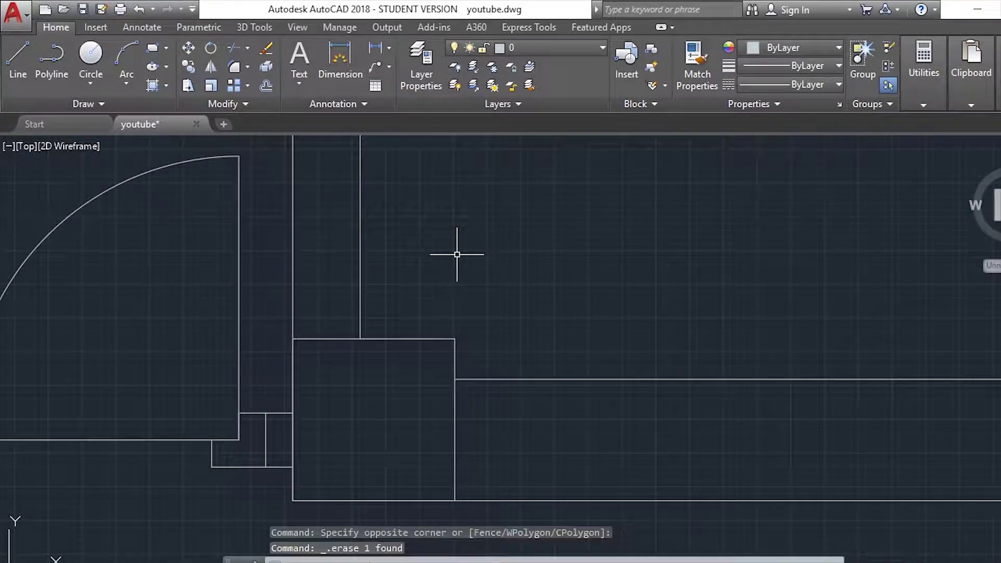
{"action": "scroll", "coordinate": [419, 233], "scroll_direction": "down", "scroll_amount": 5}
{"action": "scroll", "coordinate": [407, 223], "scroll_direction": "up", "scroll_amount": 2}
{"action": "scroll", "coordinate": [404, 422], "scroll_direction": "up", "scroll_amount": 3}
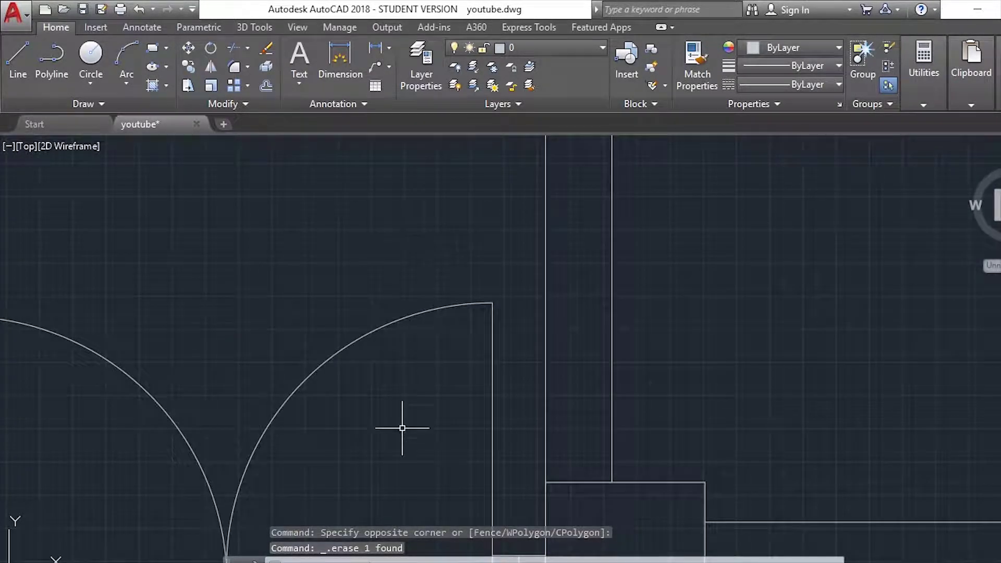
{"action": "scroll", "coordinate": [457, 472], "scroll_direction": "down", "scroll_amount": 2}
{"action": "scroll", "coordinate": [462, 428], "scroll_direction": "down", "scroll_amount": 5}
- Select the column square right of the double door and begin offsetting it
{"action": "scroll", "coordinate": [345, 367], "scroll_direction": "up", "scroll_amount": 3}
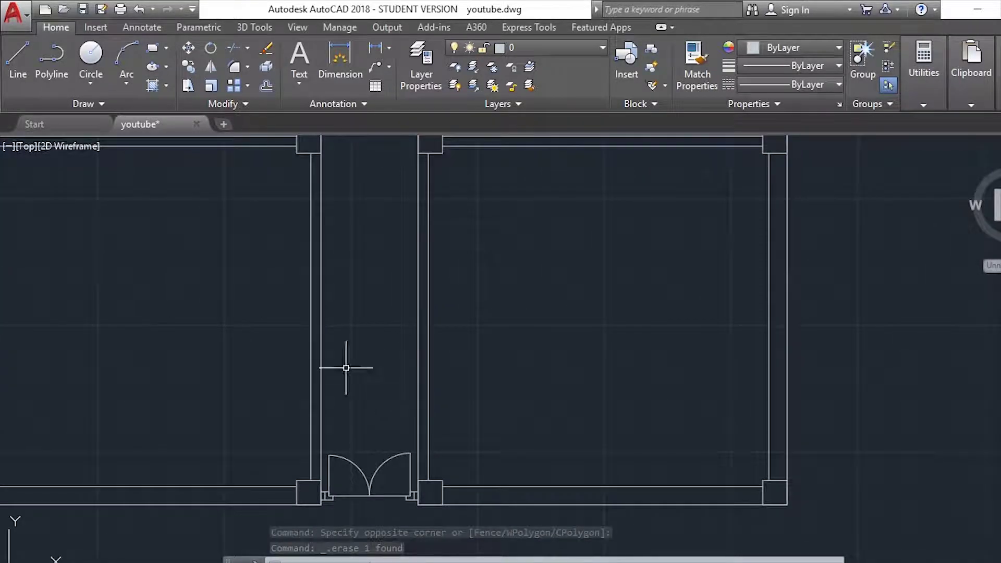
{"action": "scroll", "coordinate": [428, 482], "scroll_direction": "up", "scroll_amount": 2}
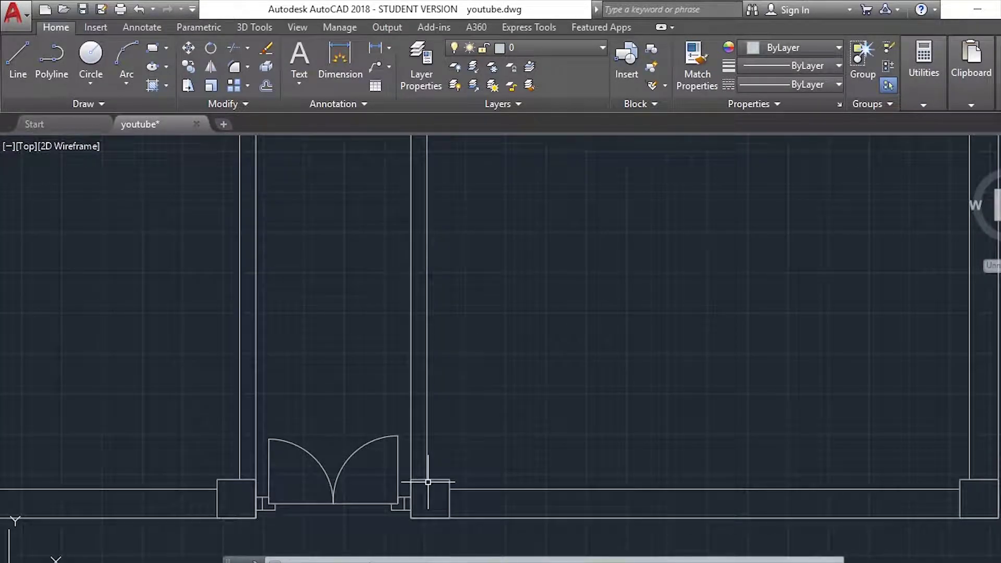
{"action": "scroll", "coordinate": [420, 463], "scroll_direction": "up", "scroll_amount": 3}
{"action": "left_click", "coordinate": [468, 418]}
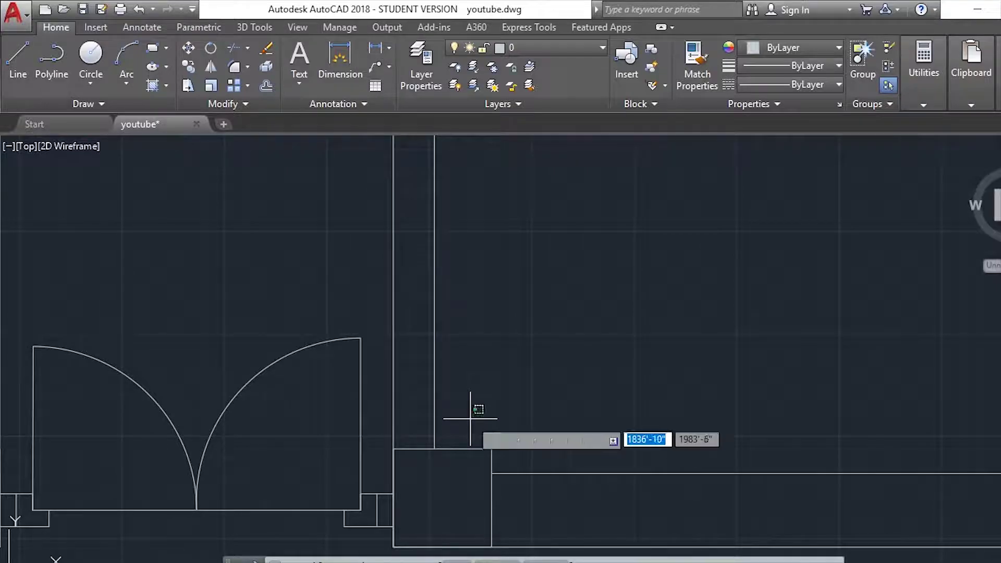
{"action": "left_click", "coordinate": [454, 472]}
{"action": "scroll", "coordinate": [483, 387], "scroll_direction": "down", "scroll_amount": 2}
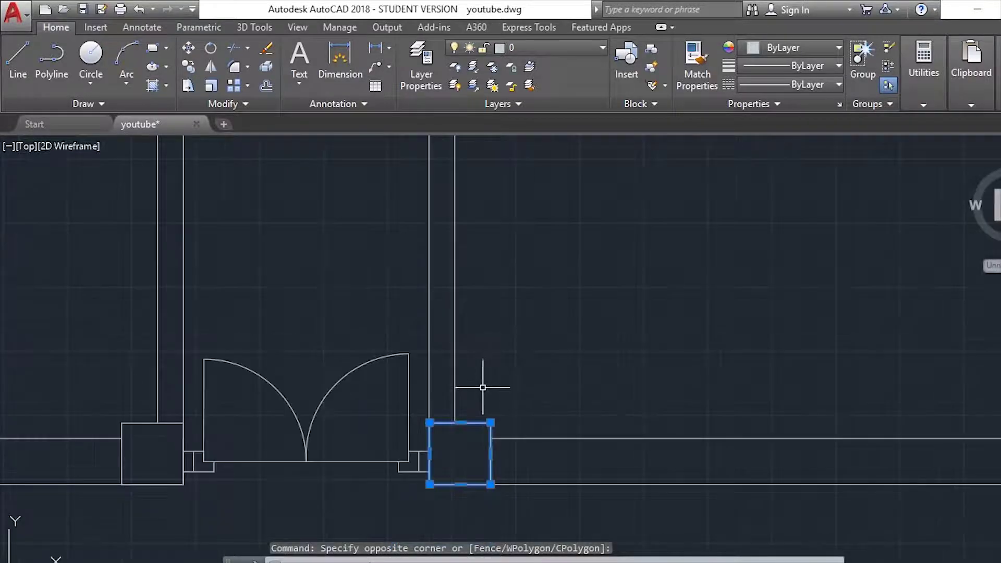
{"action": "middle_click_drag", "start_coordinate": [475, 377], "coordinate": [461, 479]}
{"action": "scroll", "coordinate": [434, 427], "scroll_direction": "down", "scroll_amount": 2}
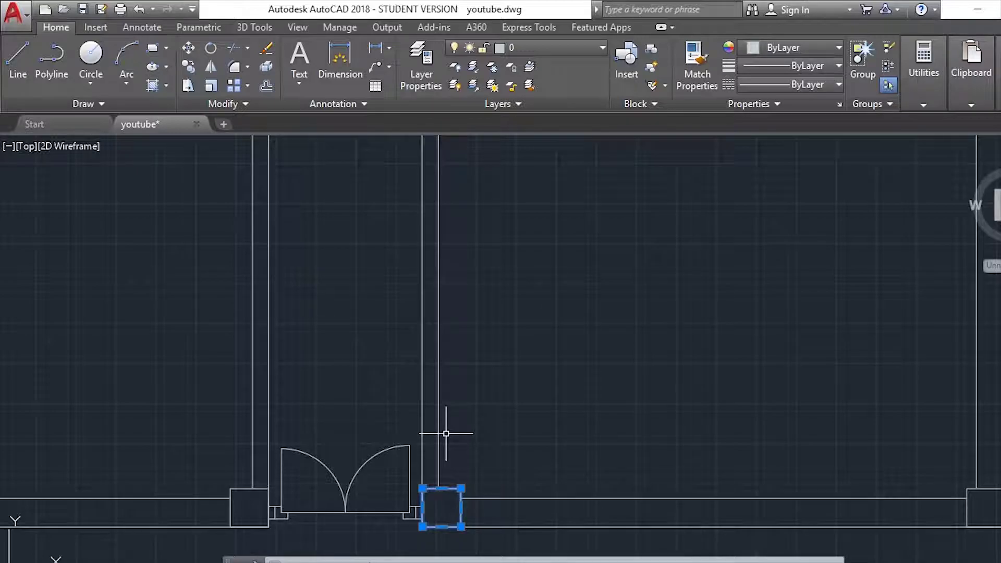
{"action": "type", "text": "o"}
{"action": "key", "text": "Return"}
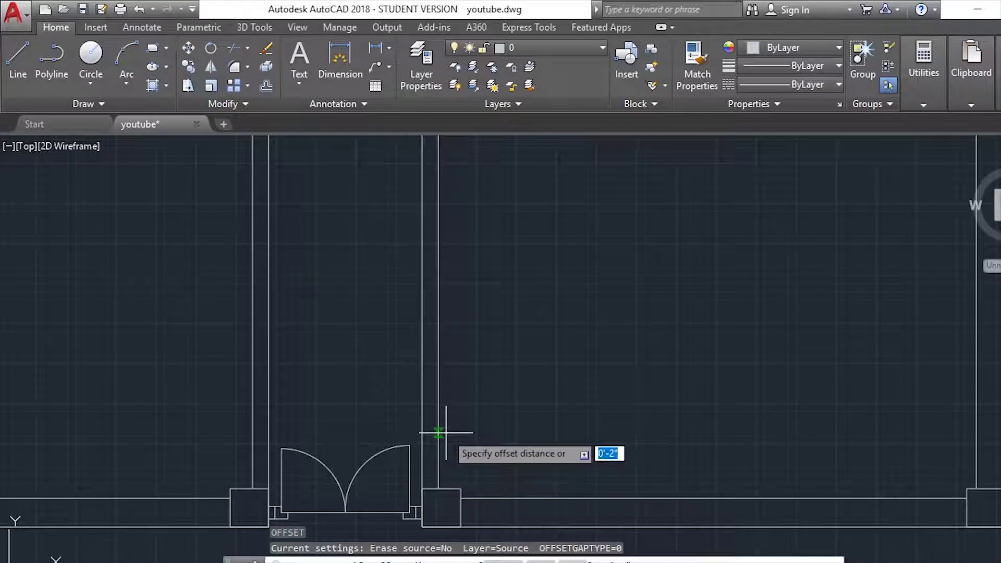
- Offset the column square beside the double door outward into an enlarged outline
{"action": "type", "text": "'"}
{"action": "key", "text": "Return"}
{"action": "left_click", "coordinate": [441, 490]}
{"action": "type", "text": "2'"}
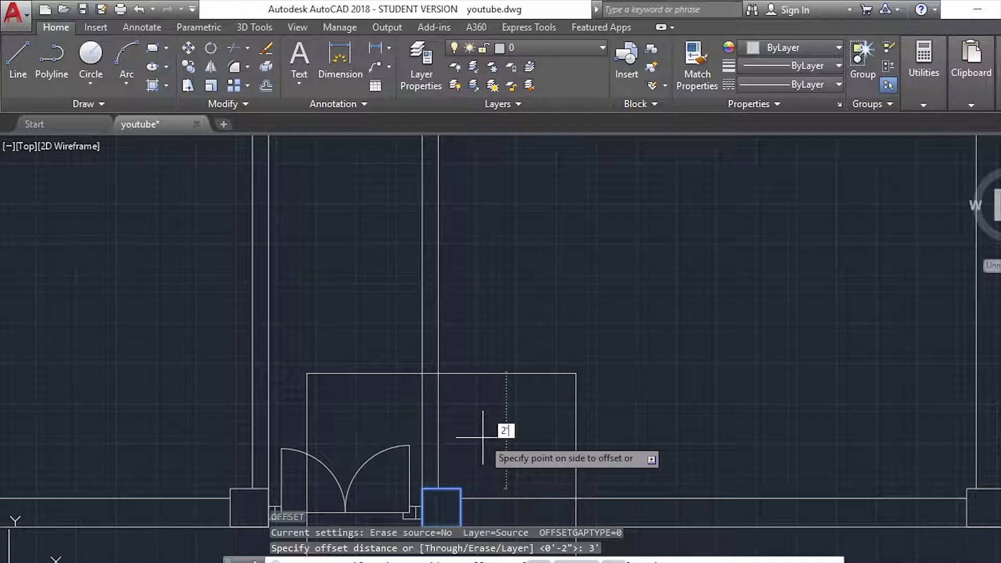
{"action": "key", "text": "Return"}
{"action": "key", "text": "Escape"}
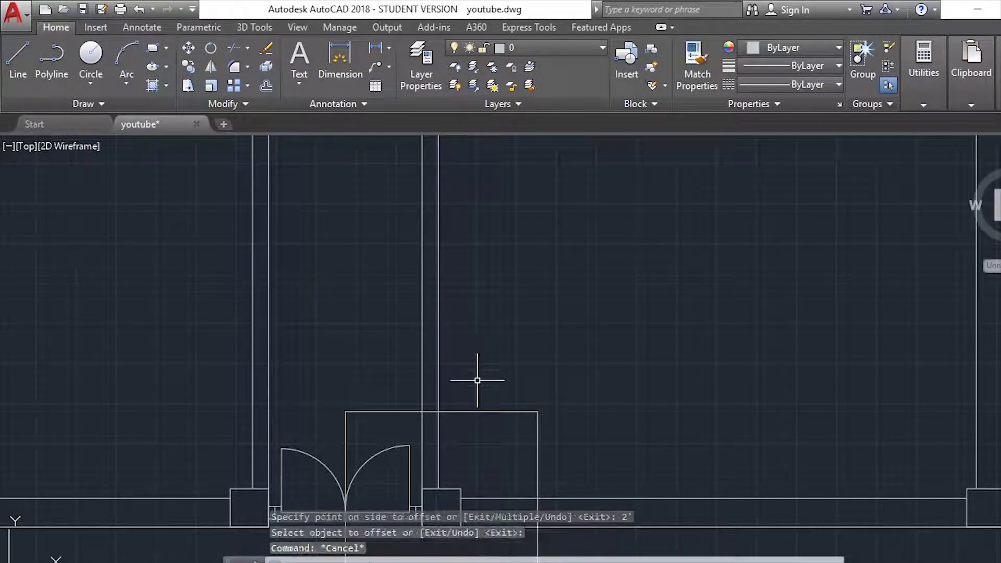
{"action": "middle_click_drag", "start_coordinate": [465, 453], "coordinate": [468, 440]}
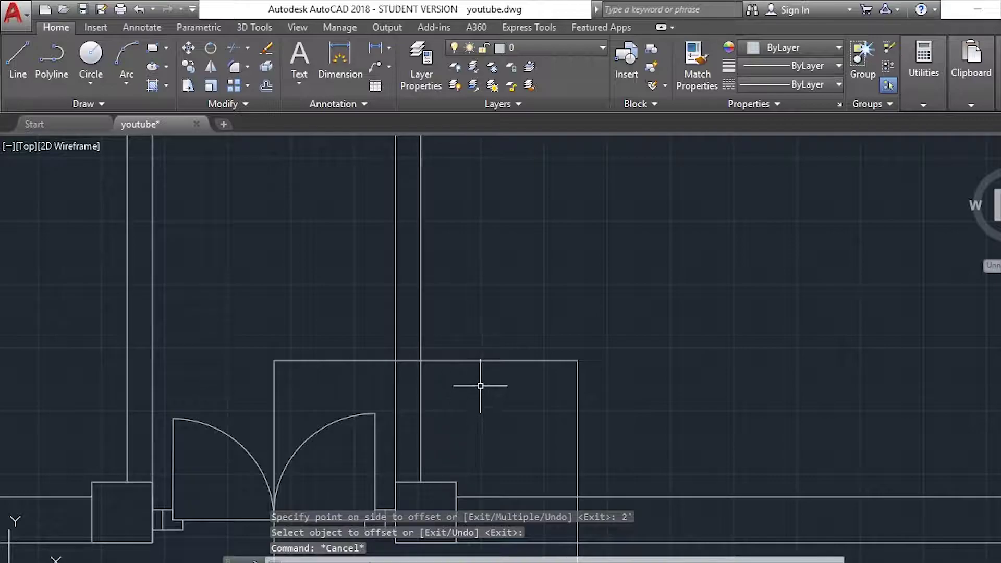
{"action": "left_click", "coordinate": [524, 331]}
{"action": "left_click", "coordinate": [436, 462]}
{"action": "key", "text": "Escape"}
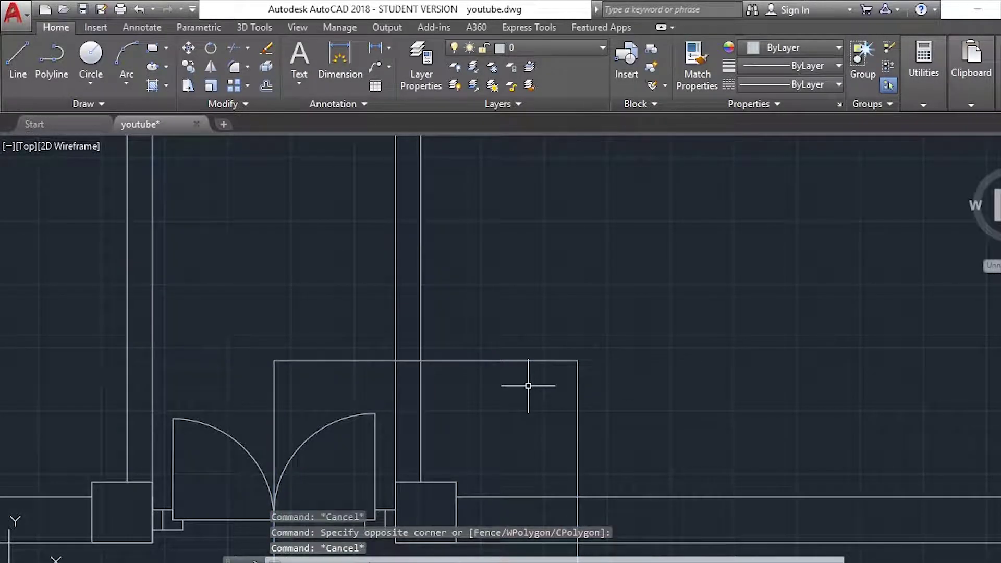
- Trim the outline's top edges and erase the leftover vertical line
{"action": "type", "text": "tr"}
{"action": "key", "text": "Return"}
{"action": "key", "text": "Return"}
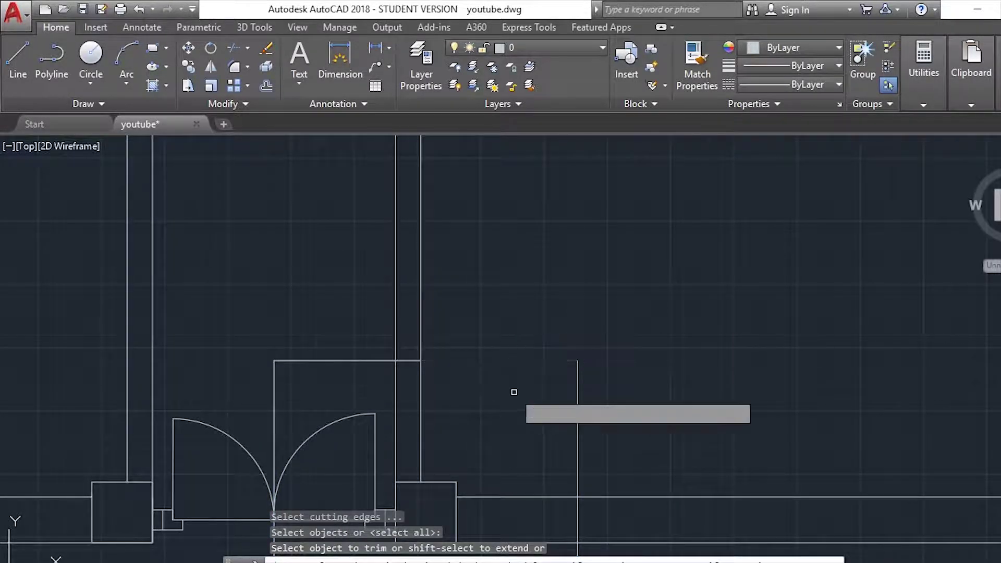
{"action": "left_click", "coordinate": [514, 392]}
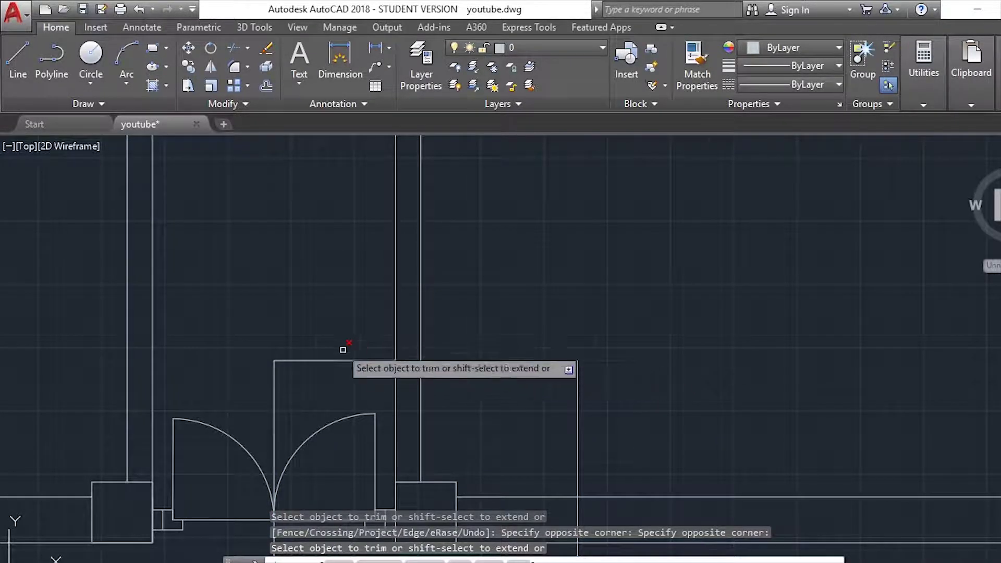
{"action": "left_click", "coordinate": [757, 355]}
{"action": "left_click", "coordinate": [535, 404]}
{"action": "key", "text": "Delete"}
{"action": "scroll", "coordinate": [450, 370], "scroll_direction": "down", "scroll_amount": 5}
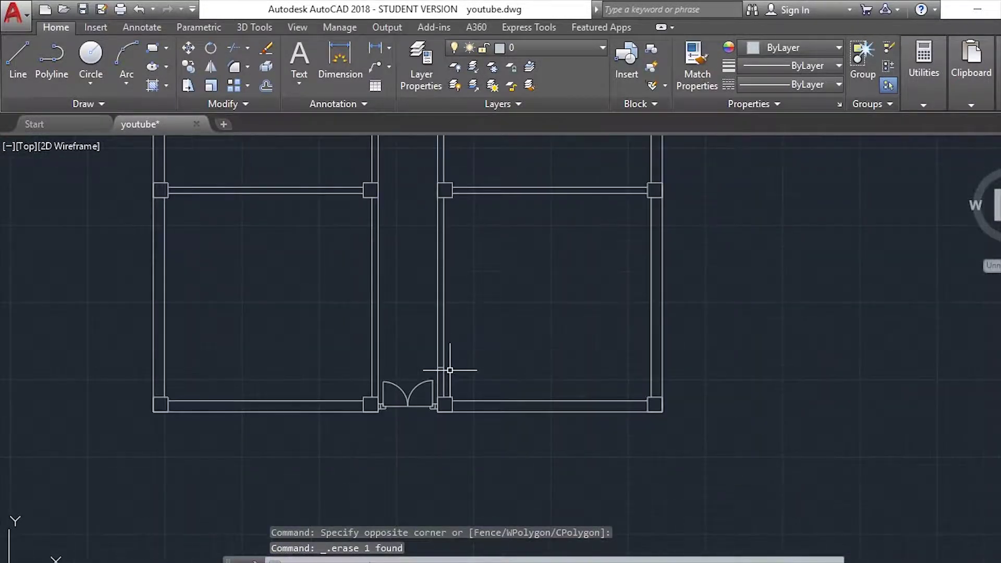
{"action": "scroll", "coordinate": [568, 361], "scroll_direction": "up", "scroll_amount": 1}
{"action": "scroll", "coordinate": [396, 448], "scroll_direction": "down", "scroll_amount": 3}
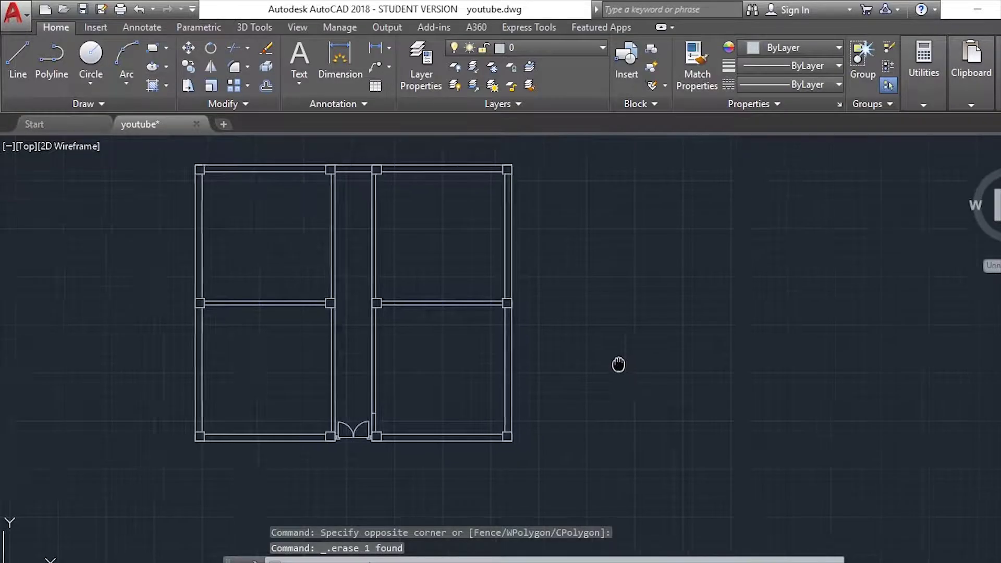
{"action": "middle_click_drag", "start_coordinate": [617, 364], "coordinate": [412, 432]}
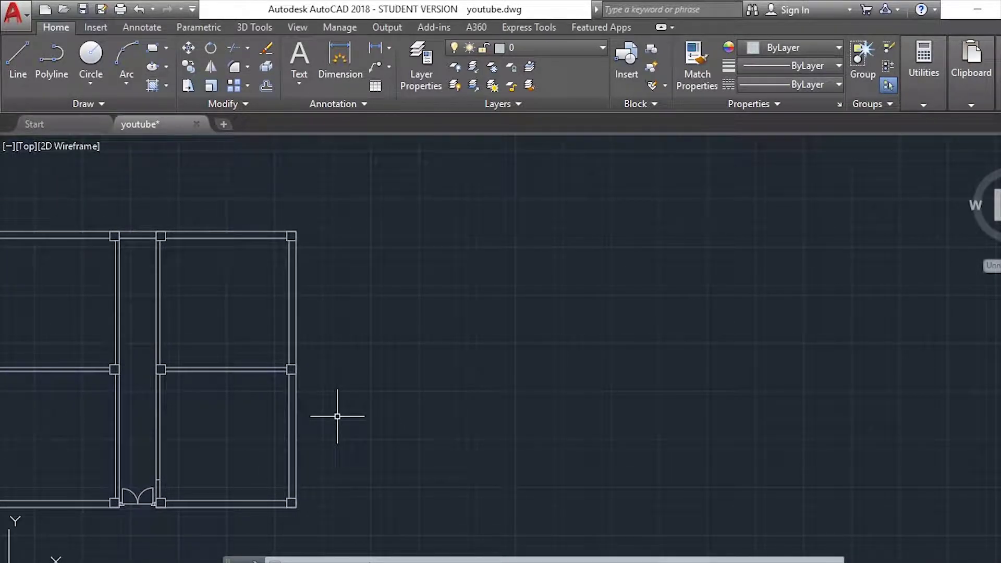
{"action": "scroll", "coordinate": [134, 506], "scroll_direction": "up", "scroll_amount": 5}
{"action": "scroll", "coordinate": [135, 506], "scroll_direction": "down", "scroll_amount": 3}
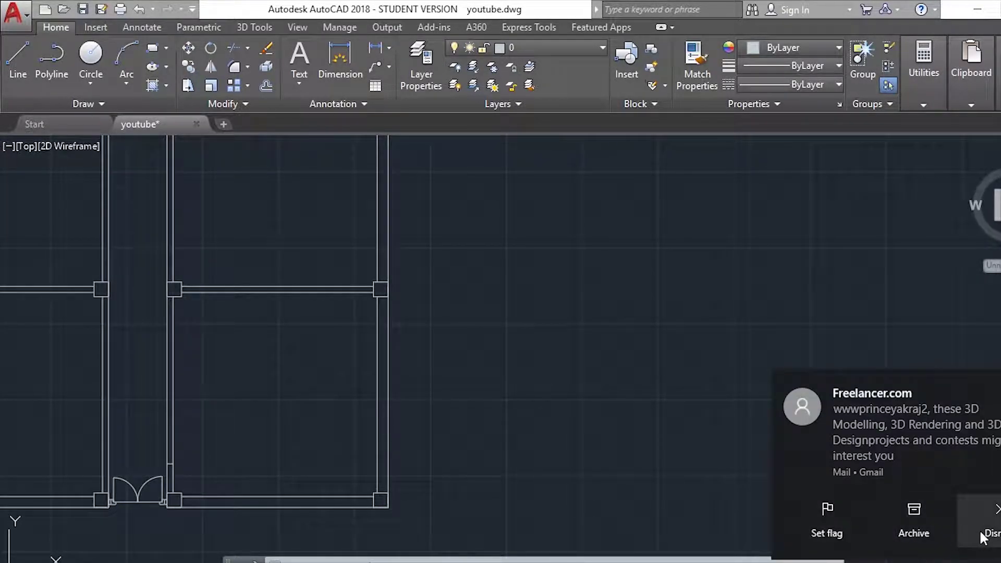
{"action": "left_click", "coordinate": [981, 537]}
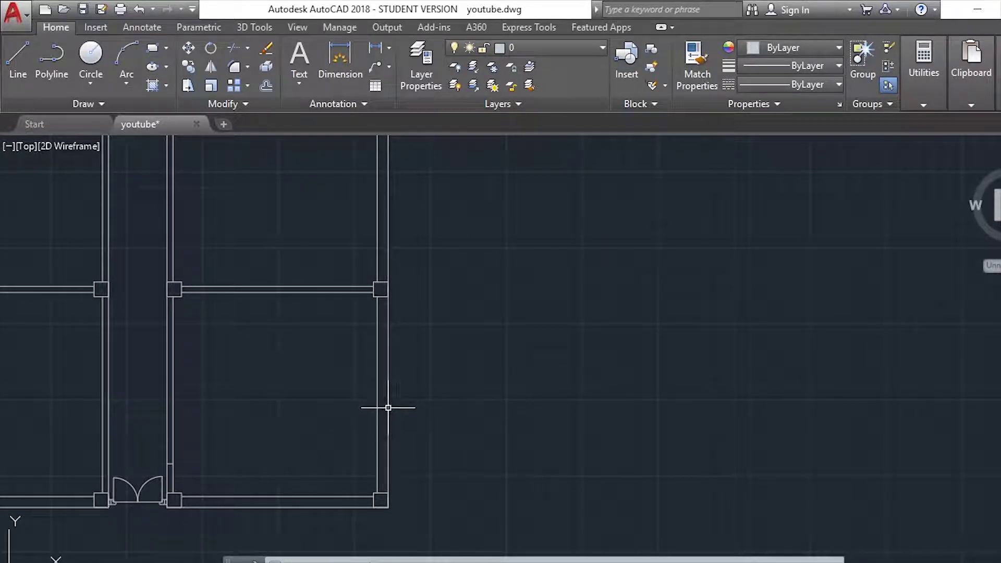
{"action": "scroll", "coordinate": [419, 405], "scroll_direction": "up", "scroll_amount": 2}
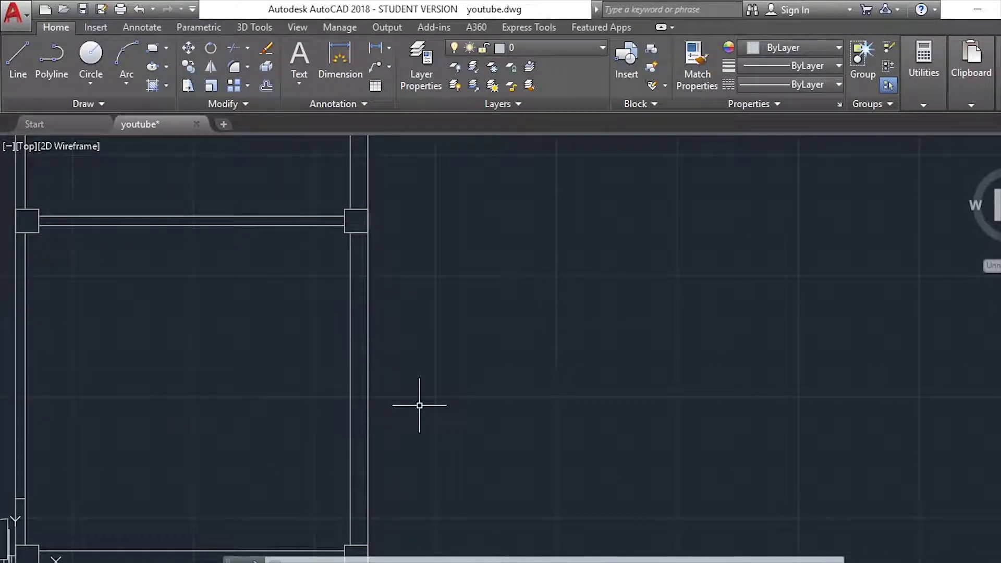
{"action": "scroll", "coordinate": [419, 404], "scroll_direction": "down", "scroll_amount": 2}
{"action": "type", "text": "l"}
- Draw a 3' straight line for the single door
{"action": "key", "text": "Return"}
{"action": "type", "text": "3"}
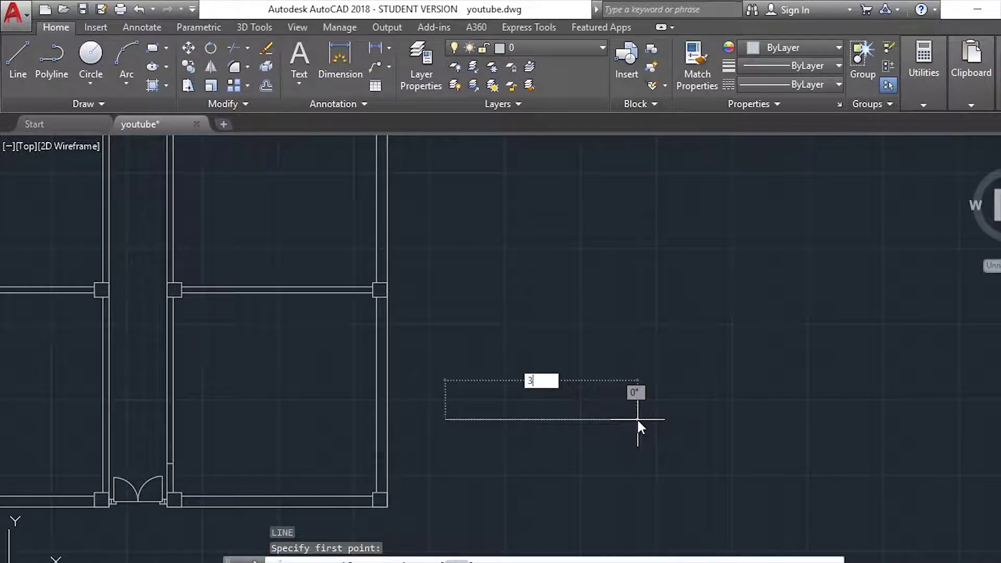
{"action": "type", "text": "'"}
{"action": "key", "text": "Return"}
{"action": "key", "text": "Escape"}
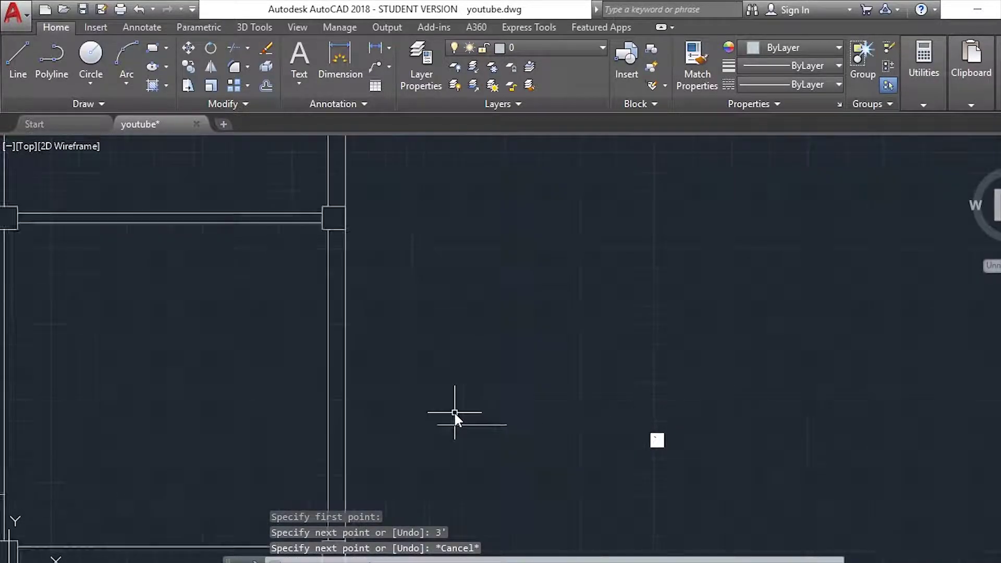
{"action": "scroll", "coordinate": [453, 411], "scroll_direction": "up", "scroll_amount": 2}
{"action": "key", "text": "Escape"}
{"action": "scroll", "coordinate": [469, 425], "scroll_direction": "up", "scroll_amount": 2}
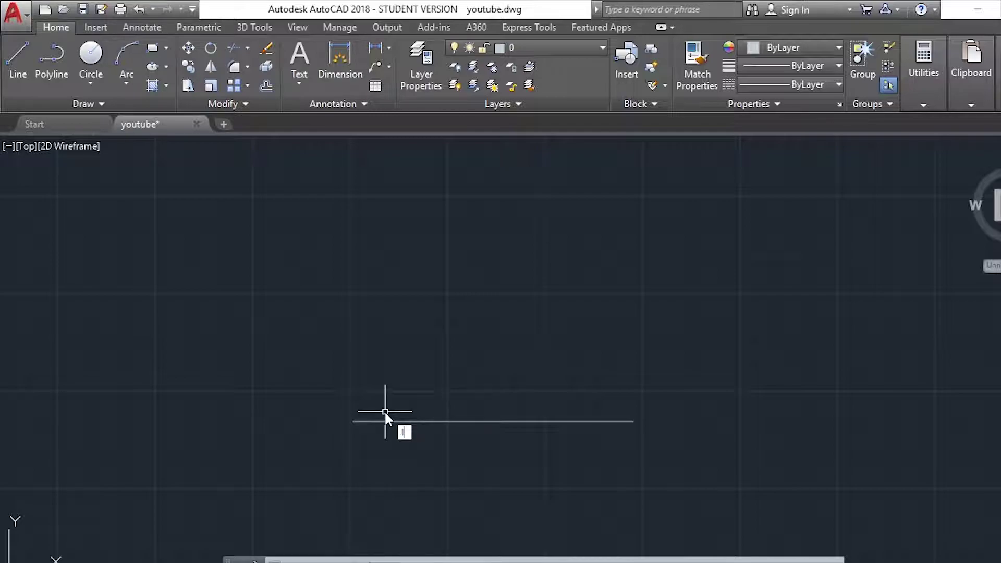
- Draw a closed polyline rectangle (sides 3, 2, 3) starting at the line's end
{"action": "type", "text": "l"}
{"action": "key", "text": "Escape"}
{"action": "key", "text": "Escape"}
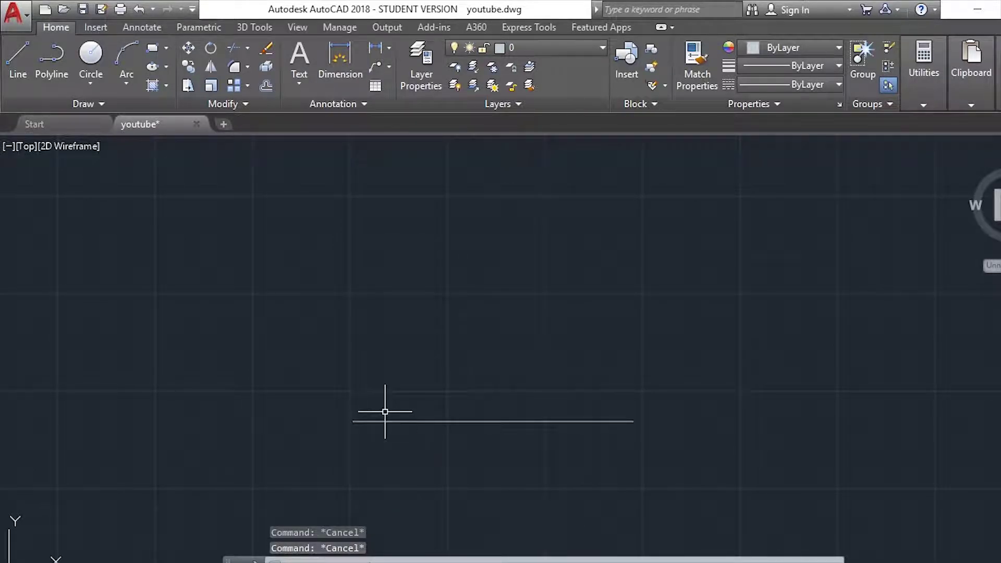
{"action": "type", "text": "l"}
{"action": "key", "text": "Return"}
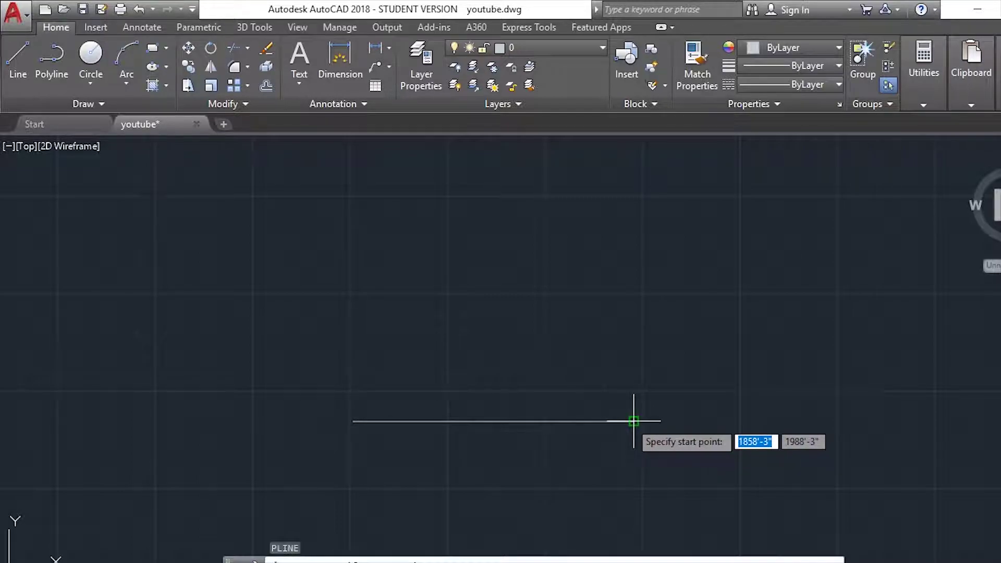
{"action": "left_click", "coordinate": [633, 420]}
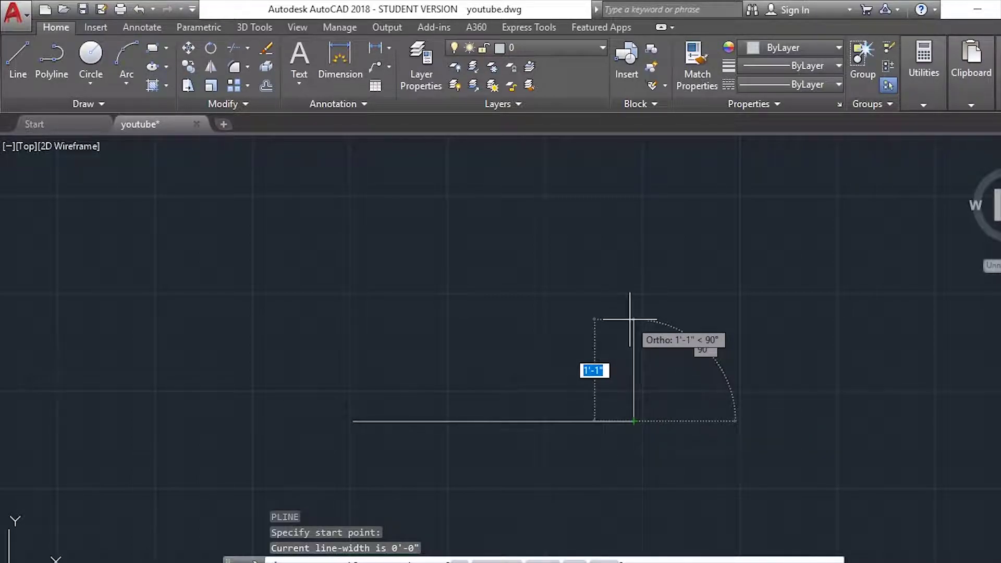
{"action": "key", "text": "Return"}
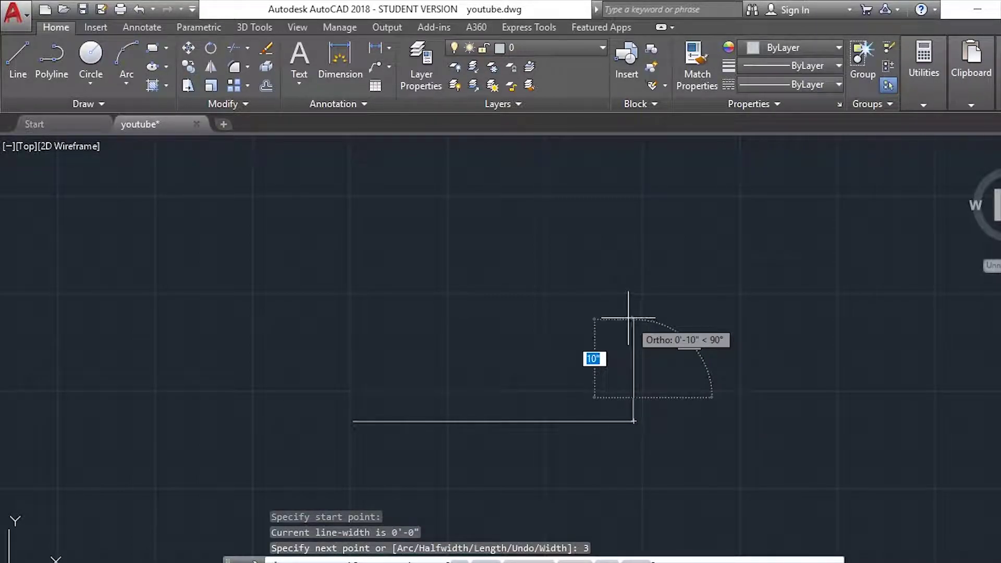
{"action": "type", "text": "2"}
{"action": "key", "text": "Return"}
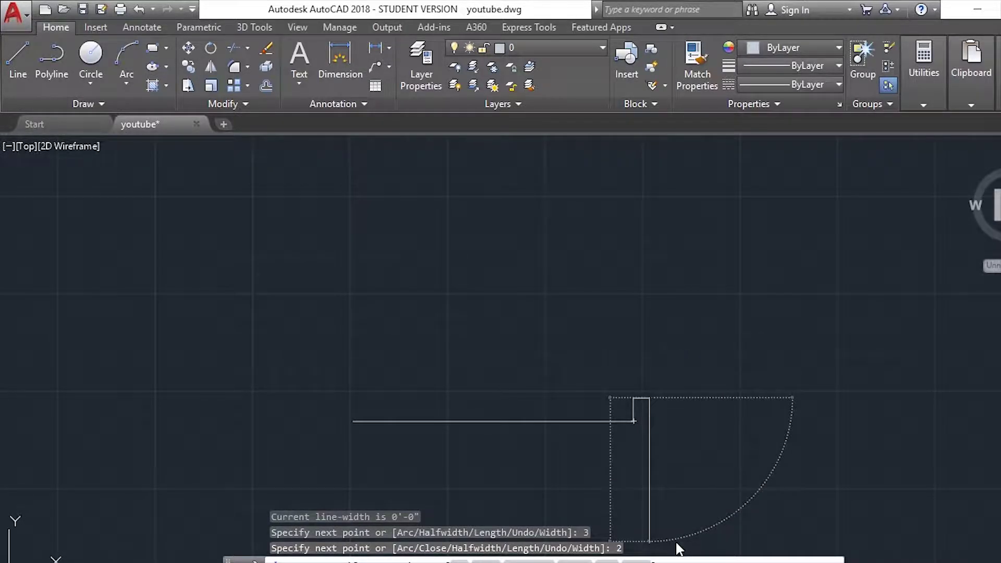
{"action": "type", "text": "3"}
{"action": "key", "text": "Return"}
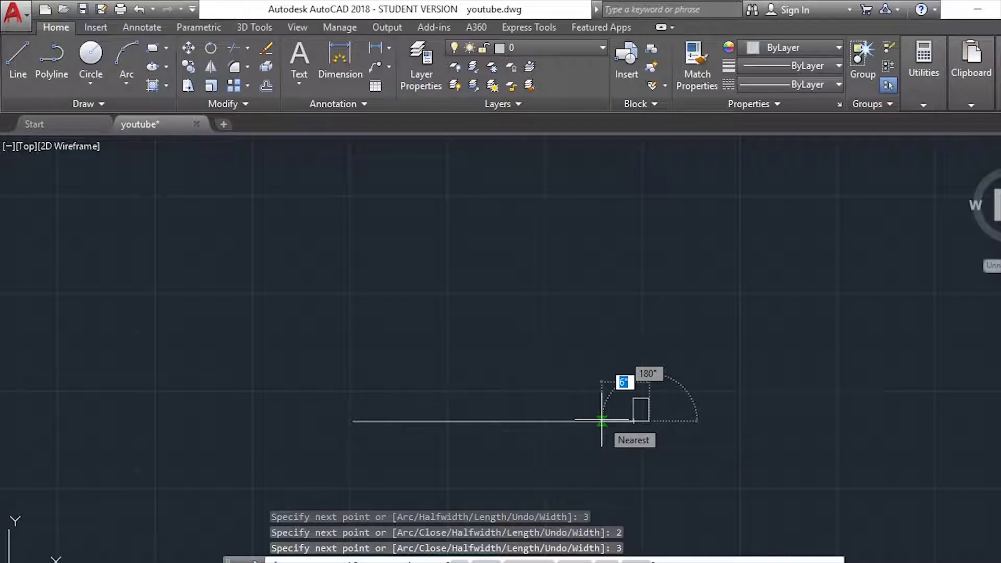
{"action": "type", "text": "cl"}
{"action": "key", "text": "Return"}
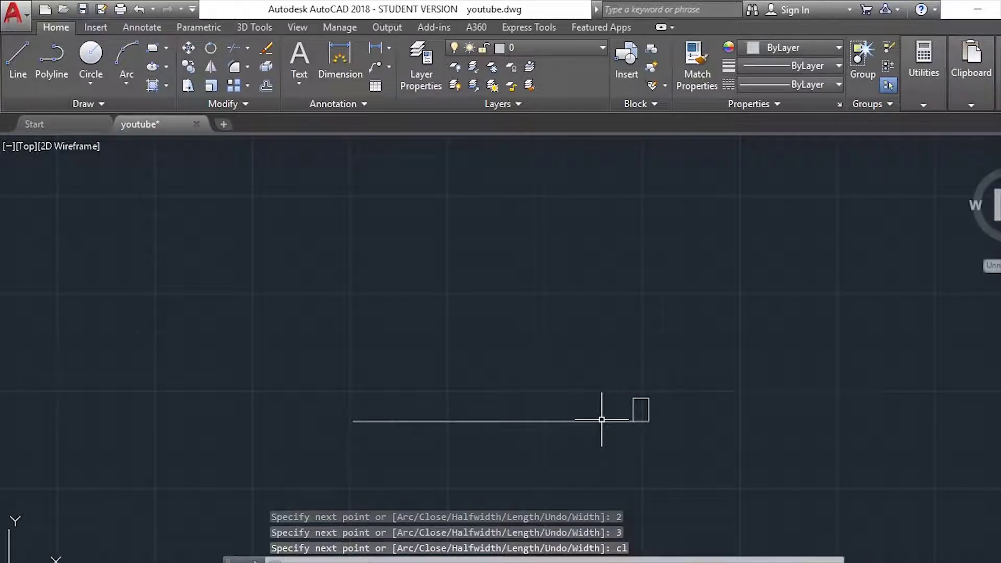
- Select the small rectangle to check it, zooming around it
{"action": "scroll", "coordinate": [642, 411], "scroll_direction": "down", "scroll_amount": 3}
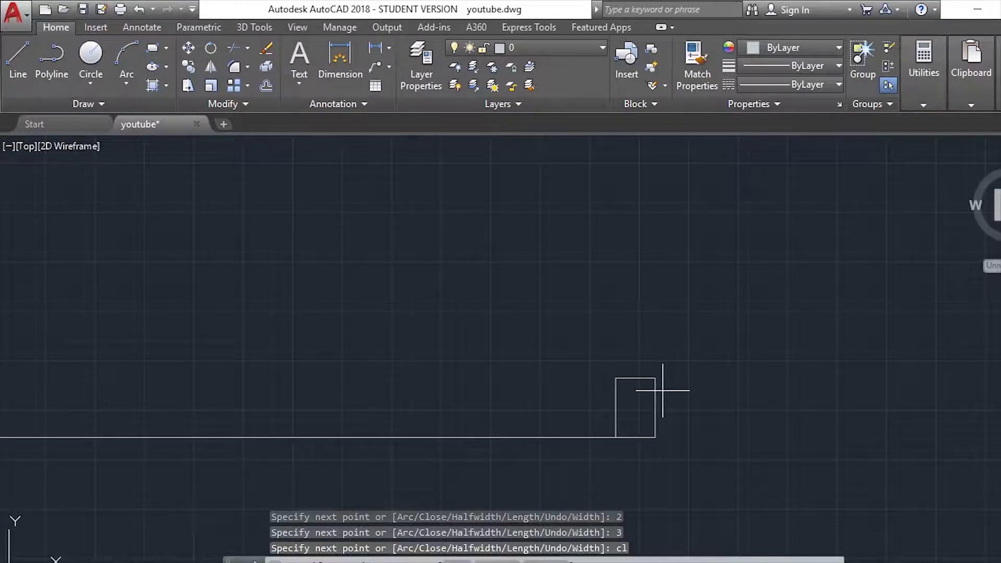
{"action": "left_click", "coordinate": [638, 432]}
{"action": "key", "text": "Escape"}
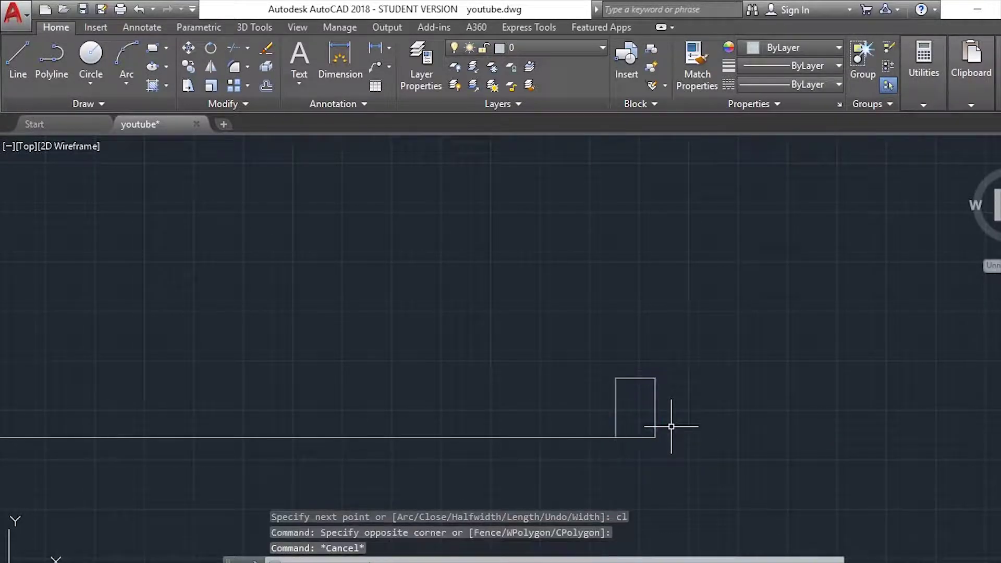
{"action": "scroll", "coordinate": [590, 406], "scroll_direction": "up", "scroll_amount": 3}
{"action": "scroll", "coordinate": [585, 380], "scroll_direction": "down", "scroll_amount": 4}
{"action": "scroll", "coordinate": [562, 399], "scroll_direction": "up", "scroll_amount": 2}
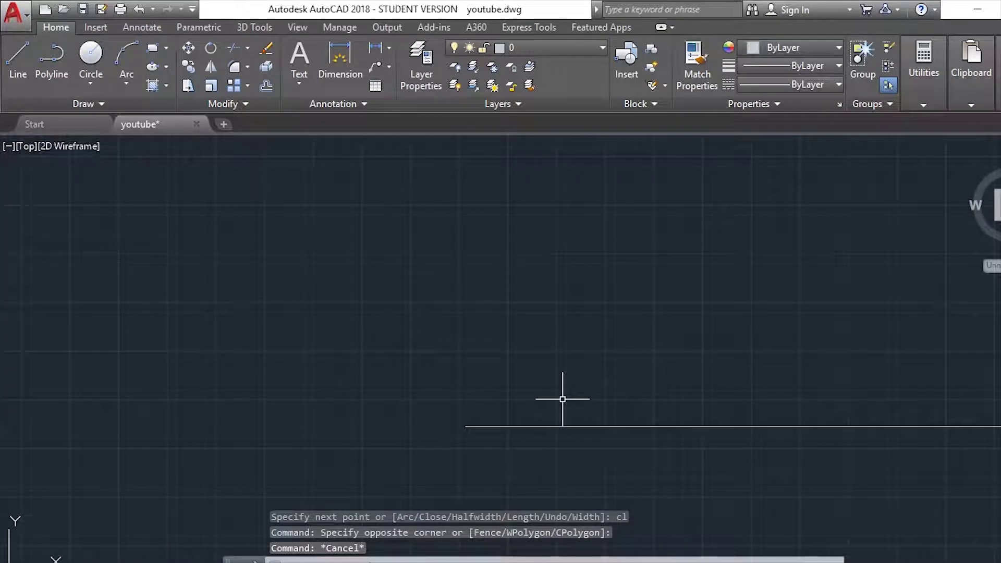
{"action": "type", "text": "c"}
- Draw the vertical door leaf line from the circle centre up to its top
{"action": "key", "text": "Return"}
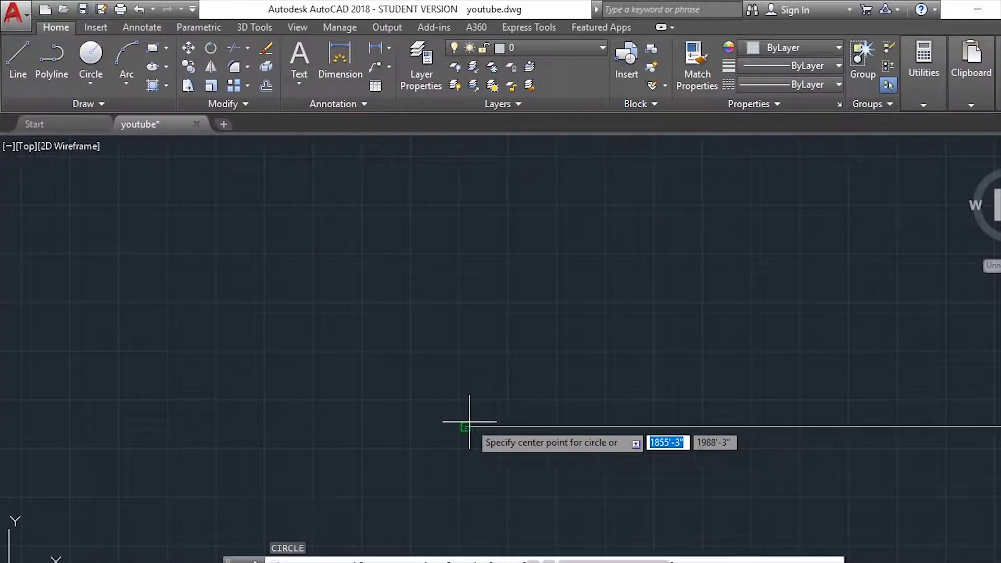
{"action": "scroll", "coordinate": [466, 427], "scroll_direction": "down", "scroll_amount": 2}
{"action": "left_click", "coordinate": [445, 418]}
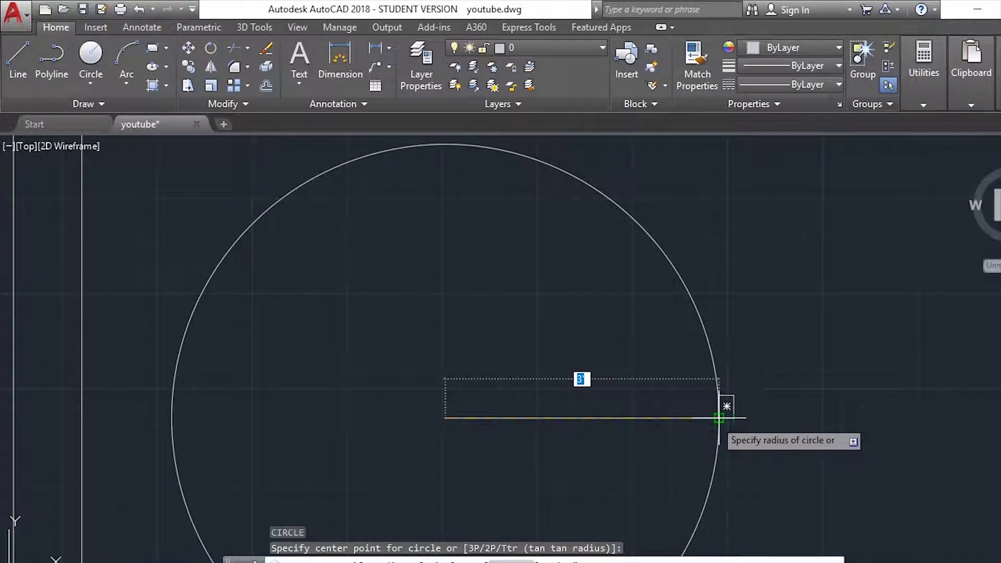
{"action": "key", "text": "Escape"}
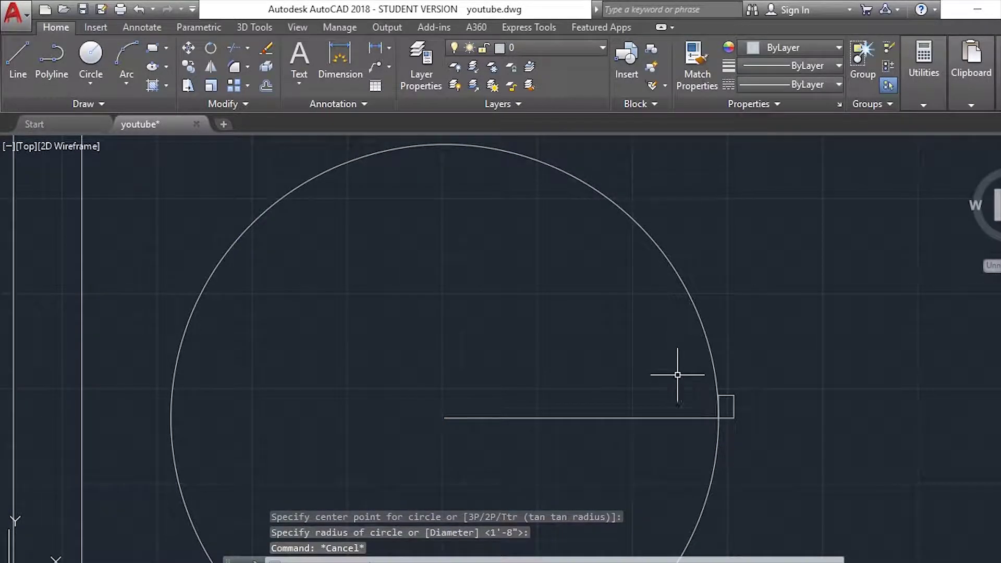
{"action": "type", "text": "l"}
{"action": "key", "text": "Return"}
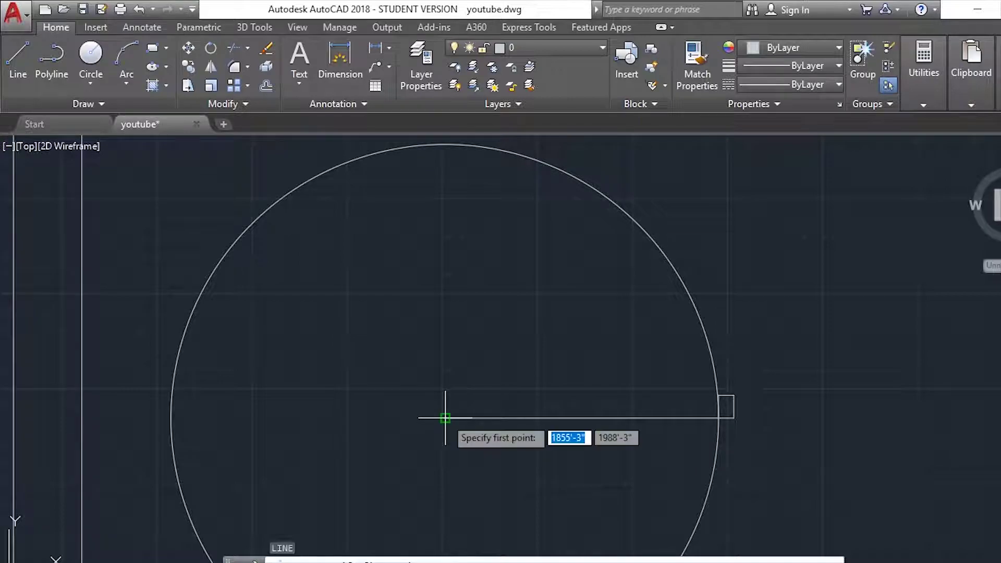
{"action": "left_click", "coordinate": [445, 417]}
{"action": "left_click", "coordinate": [447, 143]}
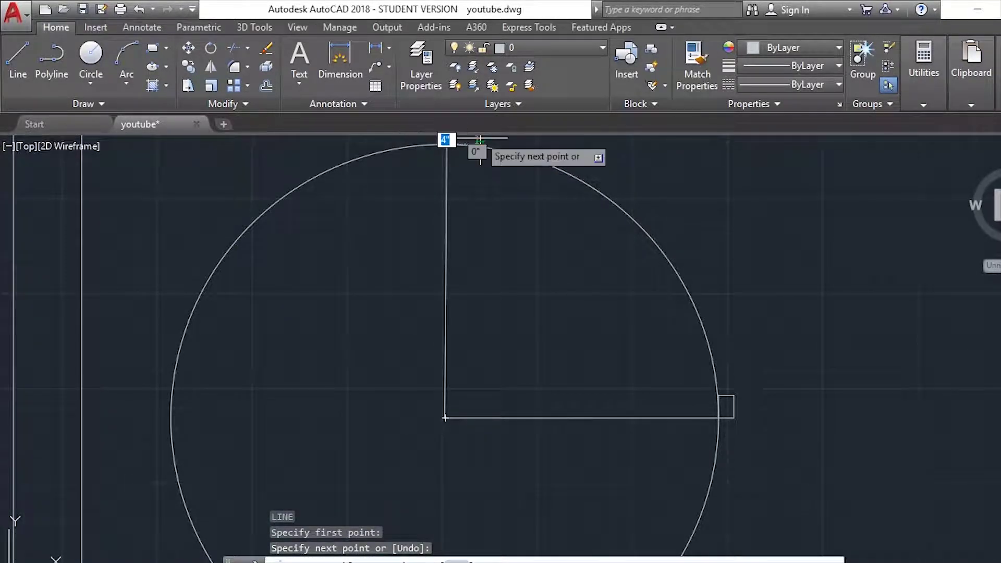
{"action": "key", "text": "Return"}
- Offset the vertical leaf line 1 unit to the left for a double-line leaf
{"action": "left_click", "coordinate": [468, 204]}
{"action": "left_click", "coordinate": [443, 226]}
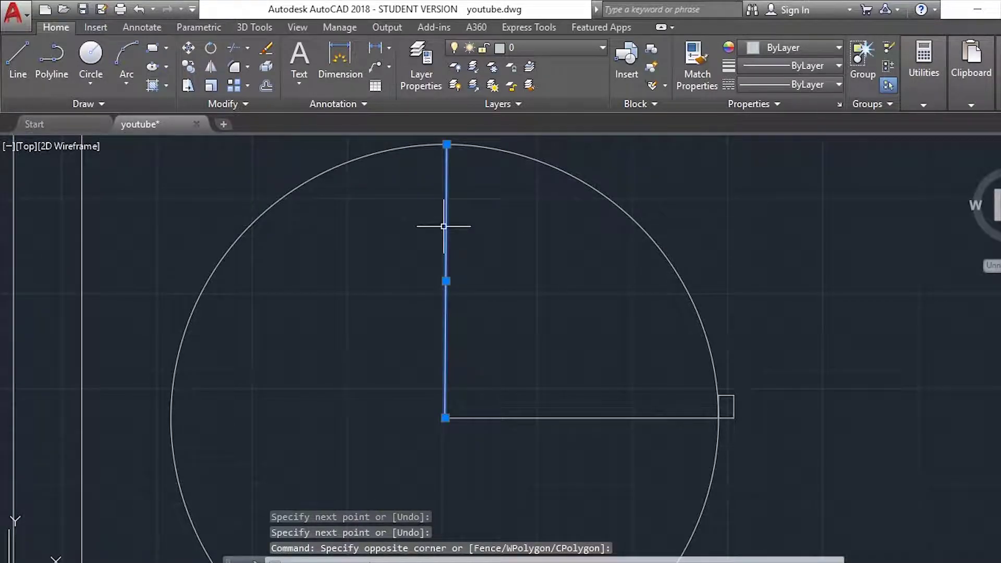
{"action": "type", "text": "o"}
{"action": "key", "text": "Return"}
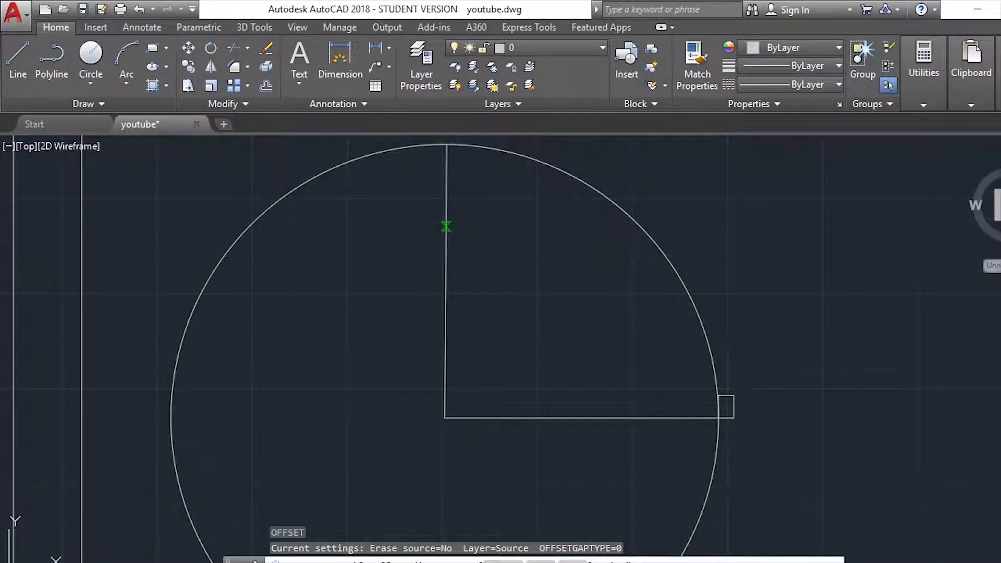
{"action": "type", "text": "1"}
{"action": "key", "text": "Return"}
{"action": "left_click", "coordinate": [444, 226]}
{"action": "left_click", "coordinate": [402, 253]}
{"action": "key", "text": "Escape"}
- Copy the small jamb square to the end of the door leaf
{"action": "left_click", "coordinate": [772, 369]}
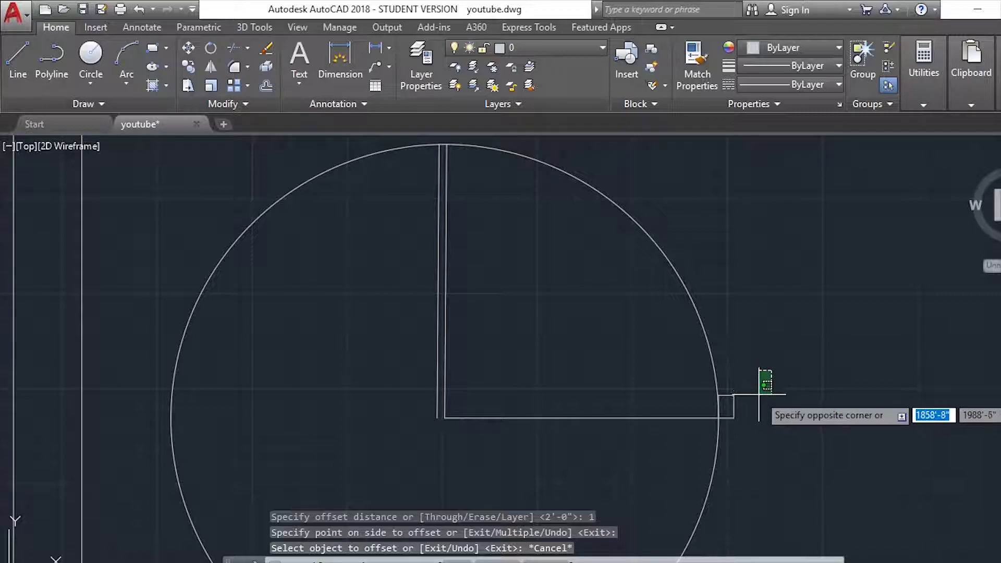
{"action": "left_click", "coordinate": [734, 405]}
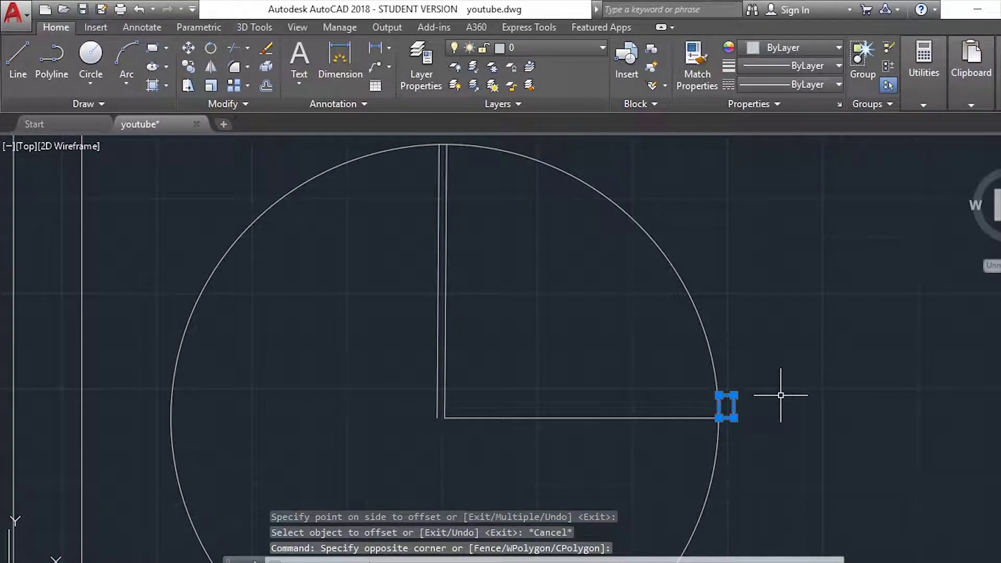
{"action": "type", "text": "co"}
{"action": "key", "text": "Return"}
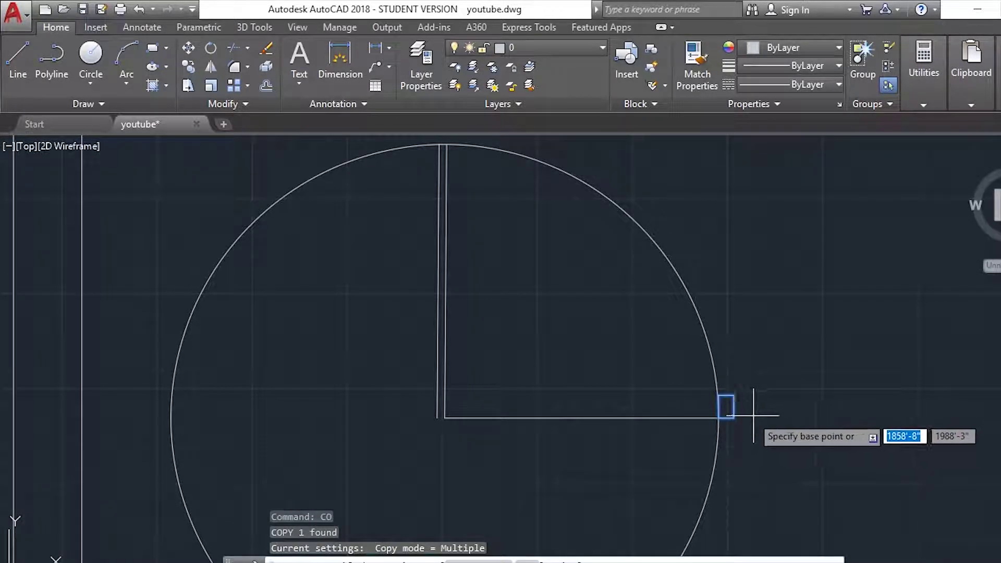
{"action": "left_click", "coordinate": [733, 417]}
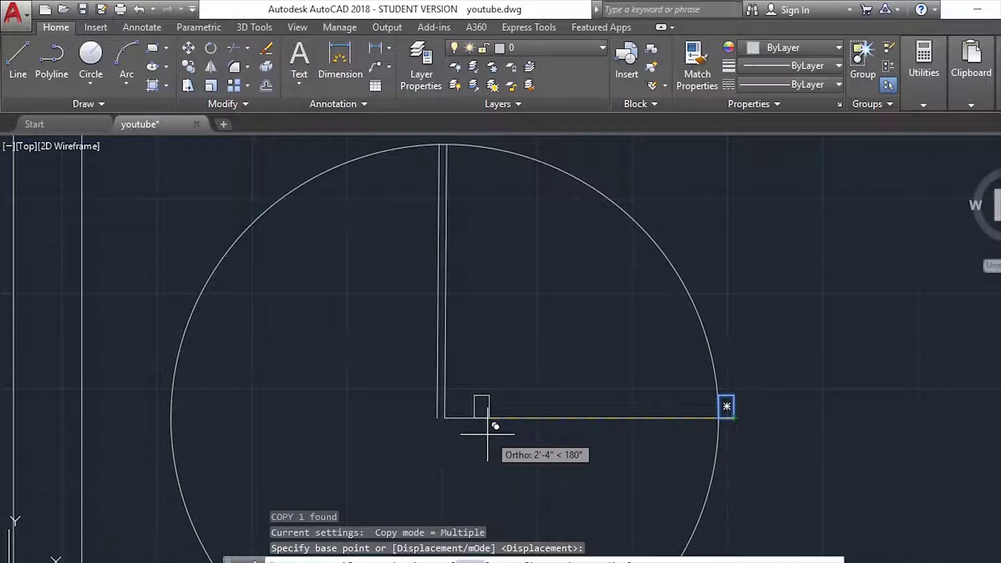
{"action": "left_click", "coordinate": [450, 398]}
{"action": "key", "text": "Escape"}
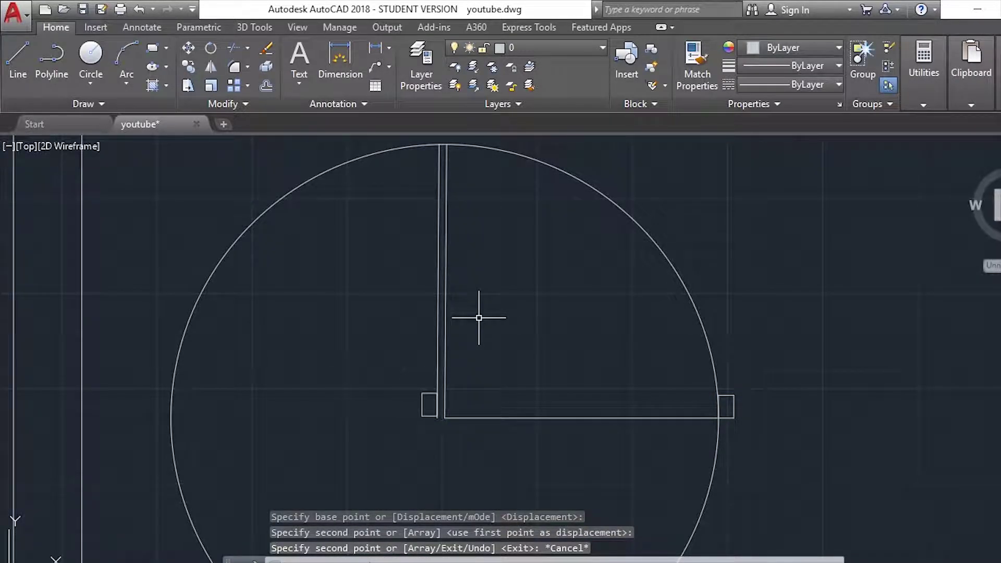
- Trim the circle down to a quarter arc
{"action": "type", "text": "tr"}
{"action": "key", "text": "Return"}
{"action": "key", "text": "Return"}
{"action": "left_click", "coordinate": [306, 330]}
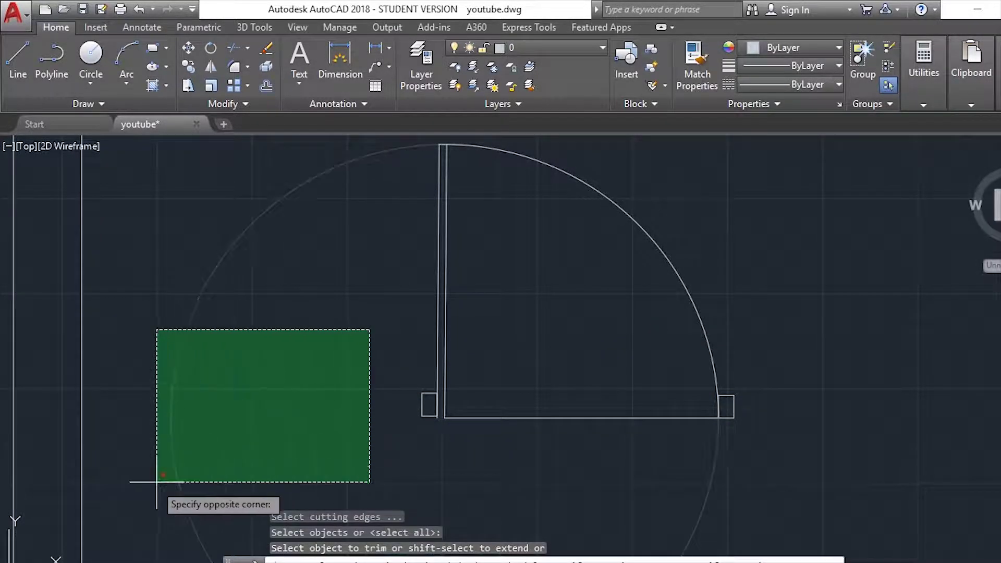
{"action": "left_click", "coordinate": [154, 483]}
{"action": "scroll", "coordinate": [375, 448], "scroll_direction": "down", "scroll_amount": 4}
{"action": "key", "text": "Escape"}
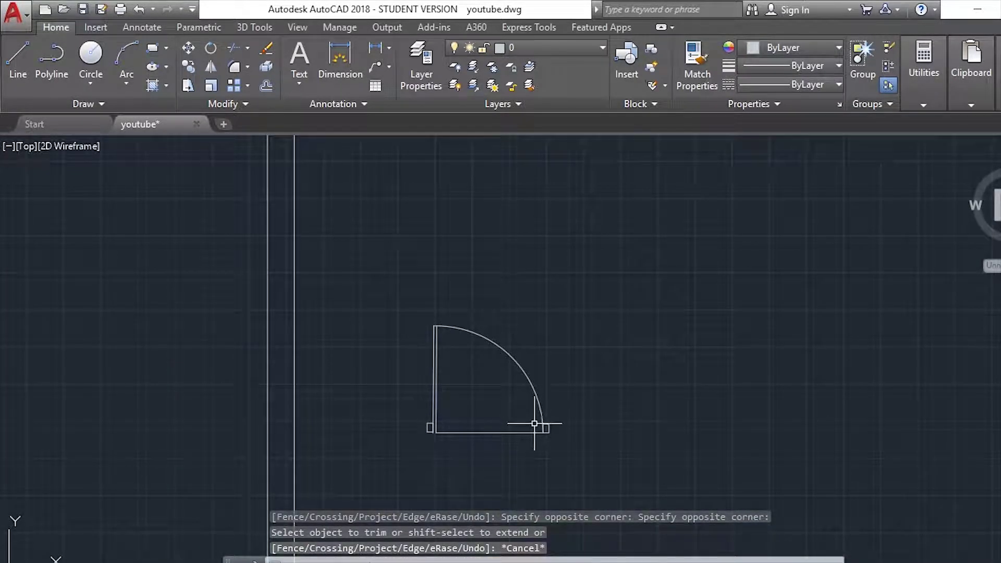
{"action": "scroll", "coordinate": [533, 394], "scroll_direction": "down", "scroll_amount": 2}
- Rotate the single door 270° about its lower-right corner
{"action": "scroll", "coordinate": [579, 312], "scroll_direction": "down", "scroll_amount": 2}
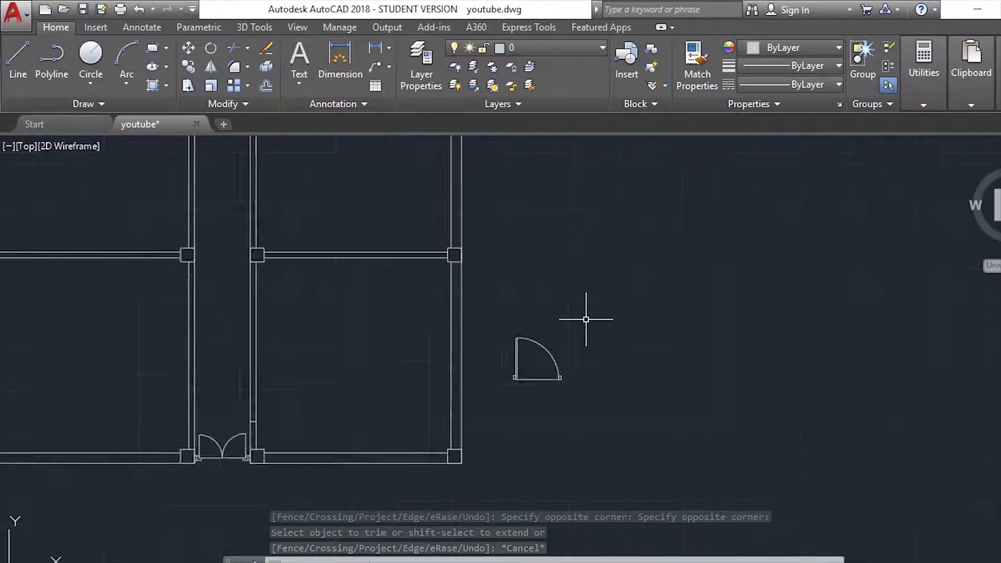
{"action": "scroll", "coordinate": [562, 322], "scroll_direction": "down", "scroll_amount": 1}
{"action": "scroll", "coordinate": [562, 322], "scroll_direction": "up", "scroll_amount": 2}
{"action": "scroll", "coordinate": [563, 323], "scroll_direction": "up", "scroll_amount": 2}
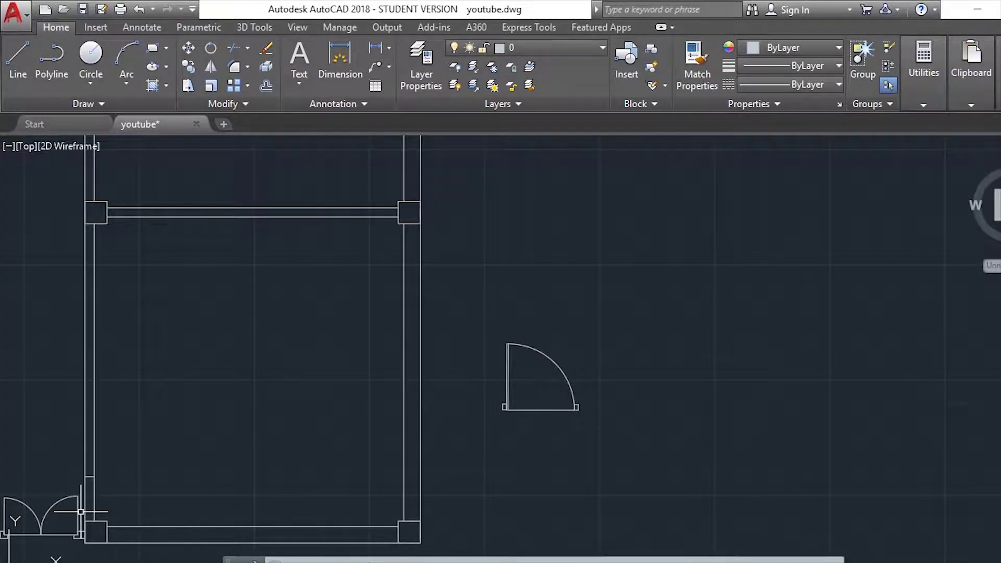
{"action": "middle_click_drag", "start_coordinate": [81, 511], "coordinate": [254, 423]}
{"action": "scroll", "coordinate": [254, 423], "scroll_direction": "up", "scroll_amount": 3}
{"action": "scroll", "coordinate": [252, 432], "scroll_direction": "down", "scroll_amount": 5}
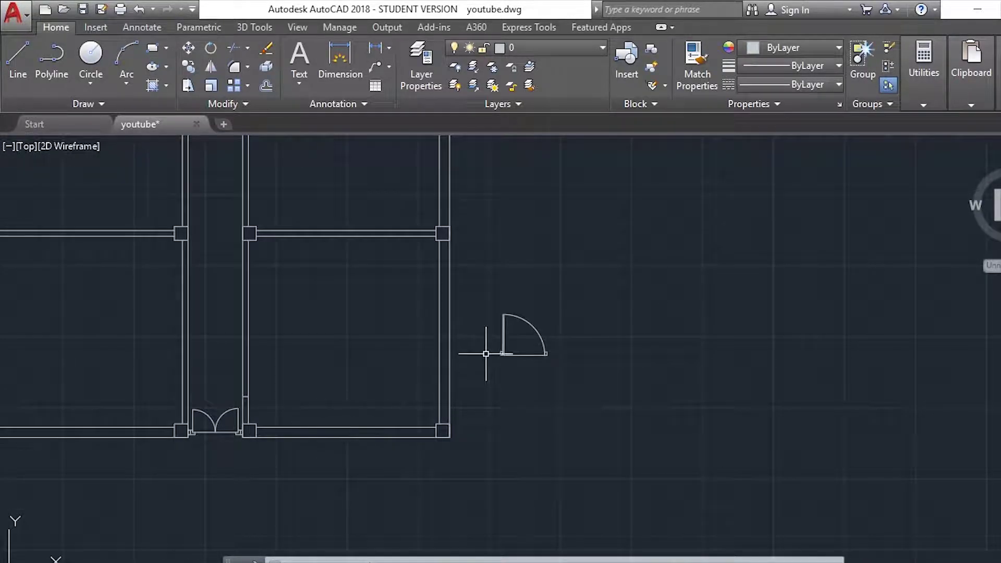
{"action": "middle_click_drag", "start_coordinate": [528, 313], "coordinate": [510, 347]}
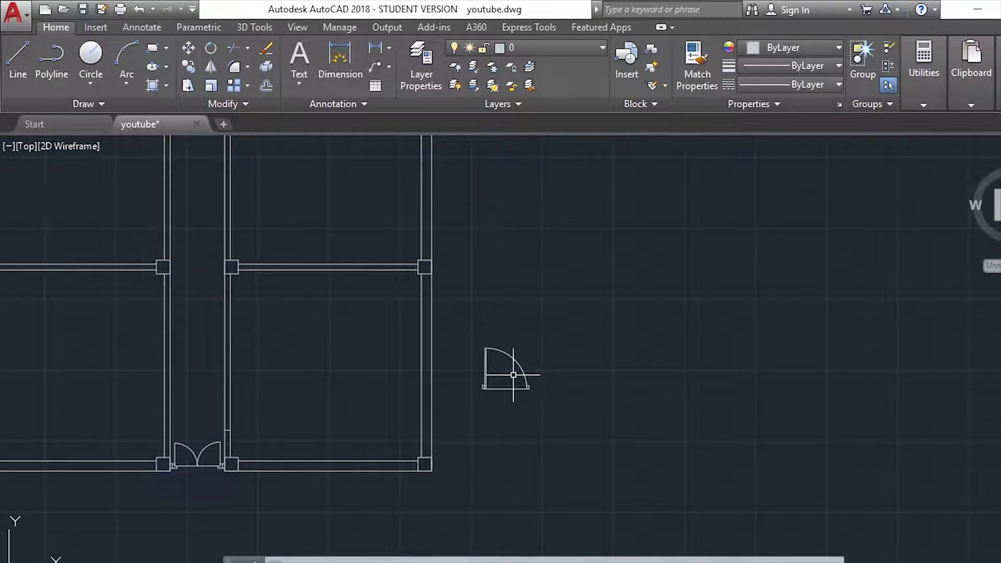
{"action": "scroll", "coordinate": [513, 323], "scroll_direction": "up", "scroll_amount": 3}
{"action": "scroll", "coordinate": [542, 308], "scroll_direction": "down", "scroll_amount": 3}
{"action": "left_click", "coordinate": [556, 290]}
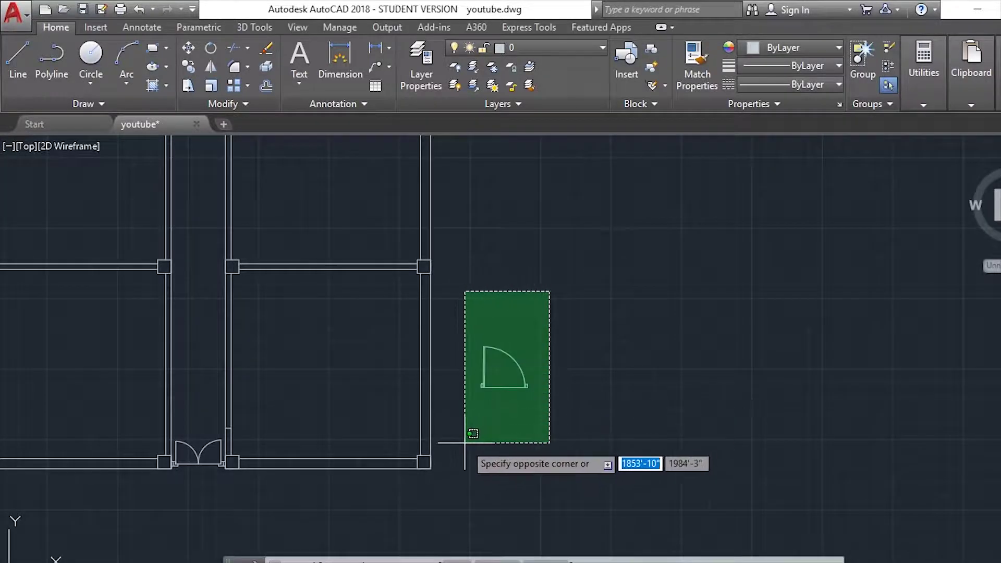
{"action": "left_click", "coordinate": [462, 445]}
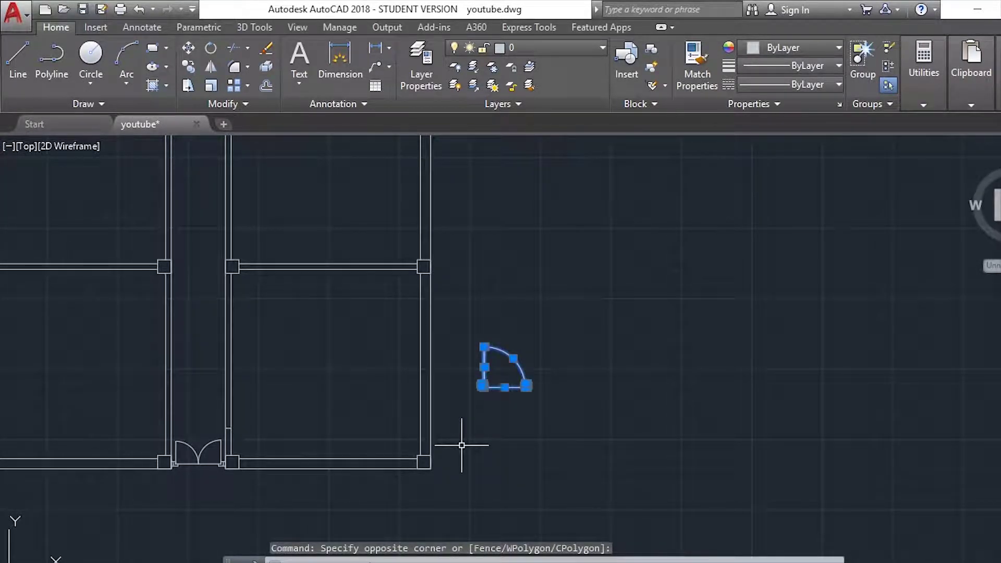
{"action": "type", "text": "ro"}
{"action": "key", "text": "Return"}
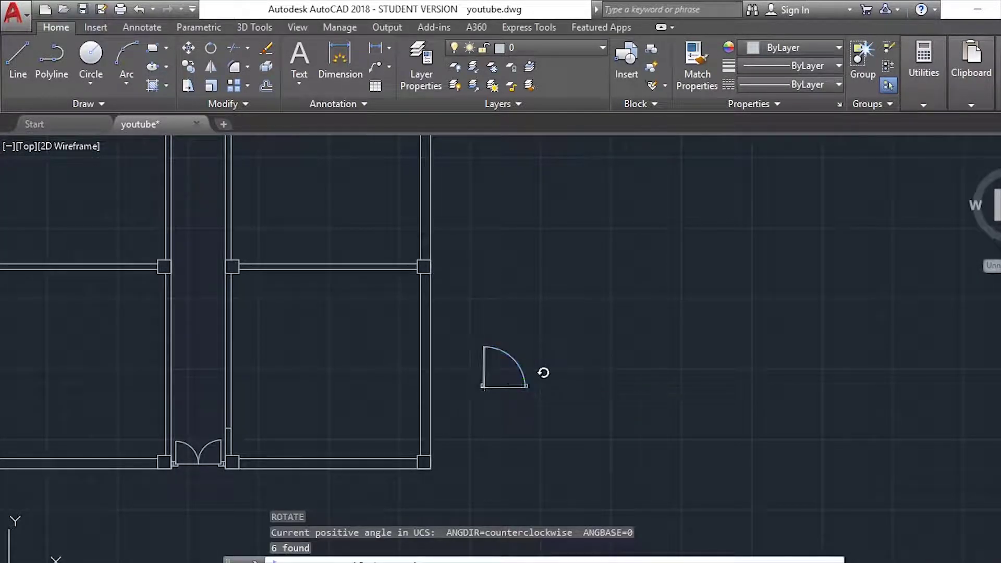
{"action": "left_click", "coordinate": [526, 385]}
{"action": "left_click", "coordinate": [508, 462]}
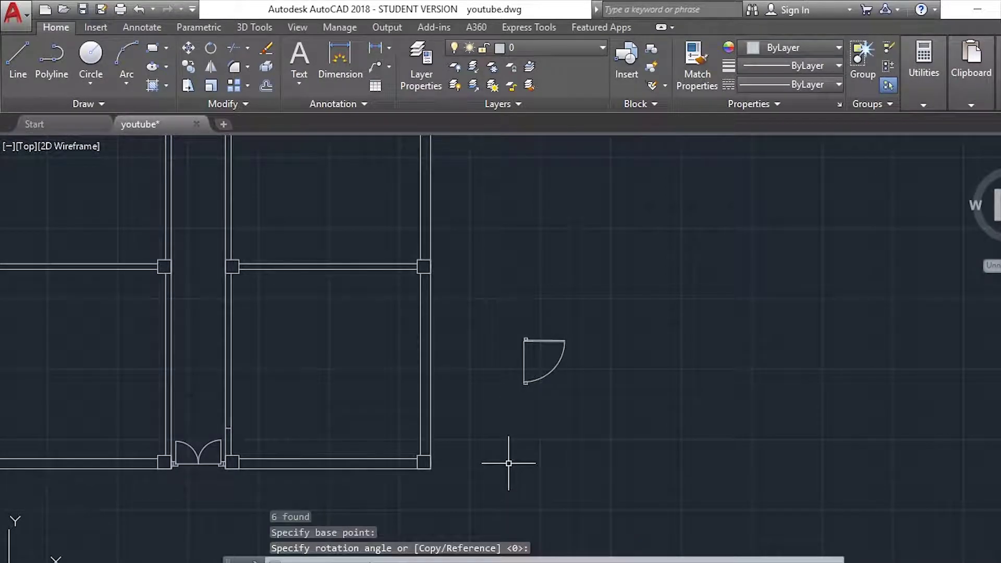
- Mirror the rotated door across a horizontal line below it, keeping the original
{"action": "left_click", "coordinate": [526, 307]}
{"action": "left_click", "coordinate": [480, 291]}
{"action": "left_click", "coordinate": [480, 290]}
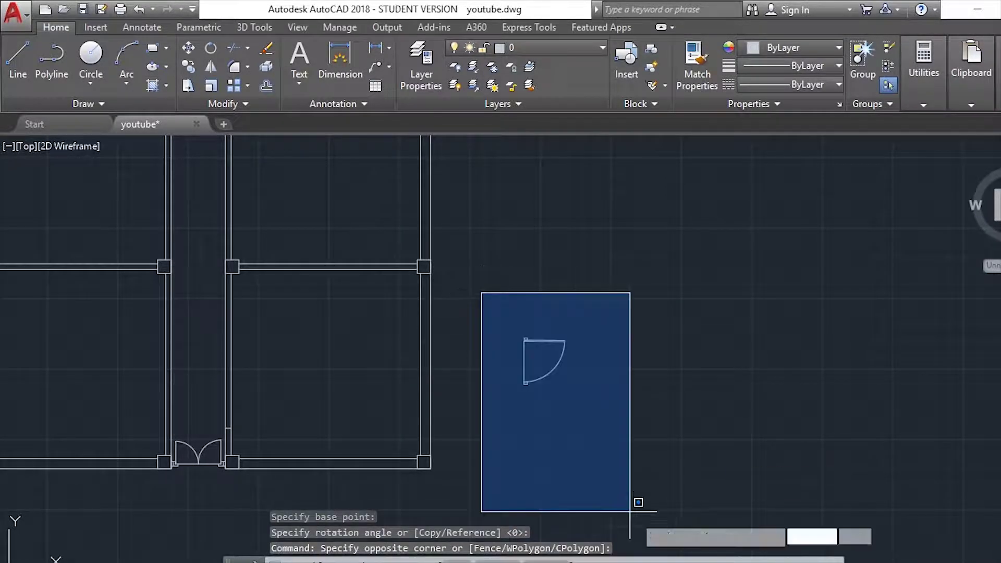
{"action": "left_click", "coordinate": [636, 511]}
{"action": "key", "text": "Return"}
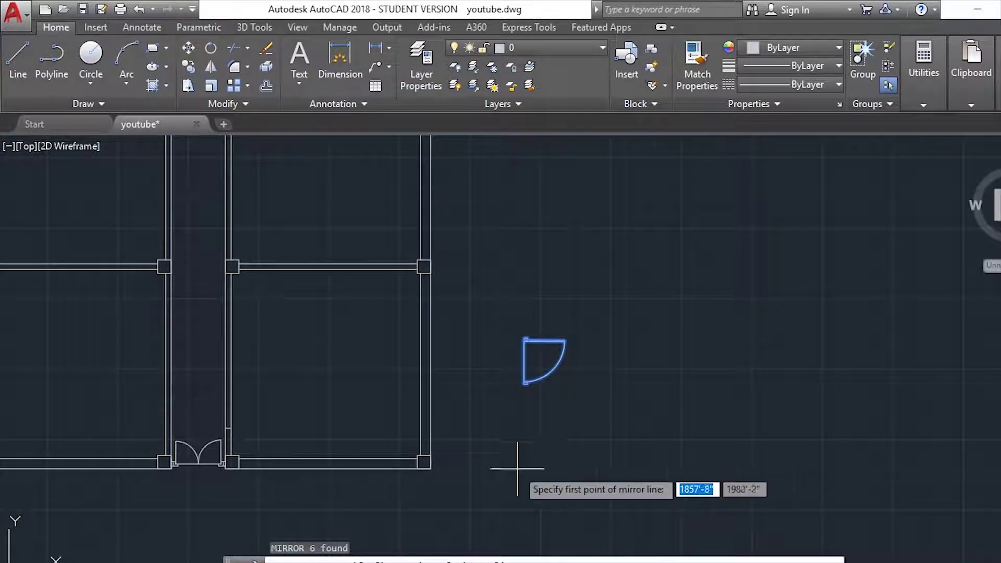
{"action": "left_click", "coordinate": [617, 464]}
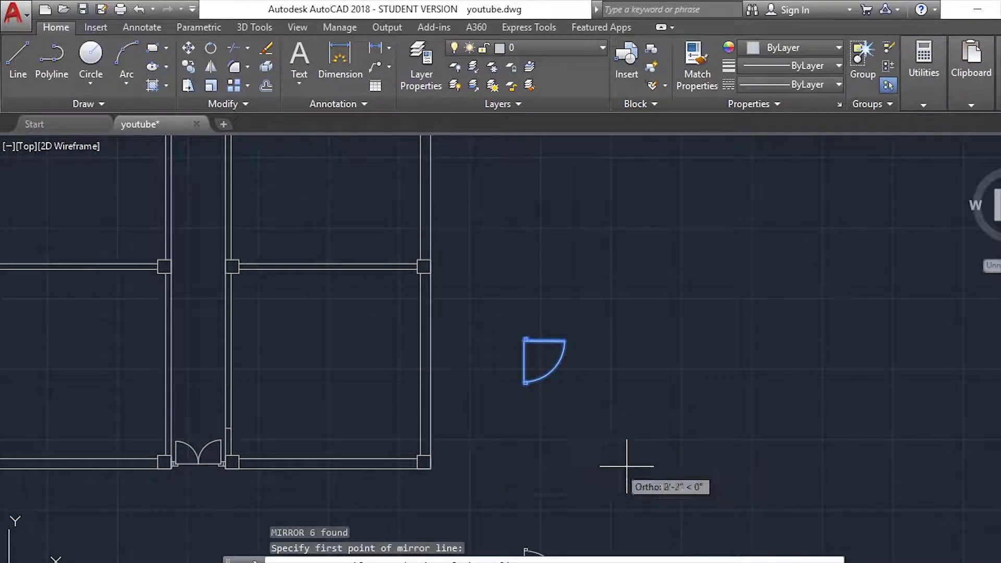
{"action": "left_click", "coordinate": [771, 460]}
{"action": "scroll", "coordinate": [726, 427], "scroll_direction": "down", "scroll_amount": 4}
{"action": "key", "text": "Return"}
{"action": "scroll", "coordinate": [683, 500], "scroll_direction": "up", "scroll_amount": 2}
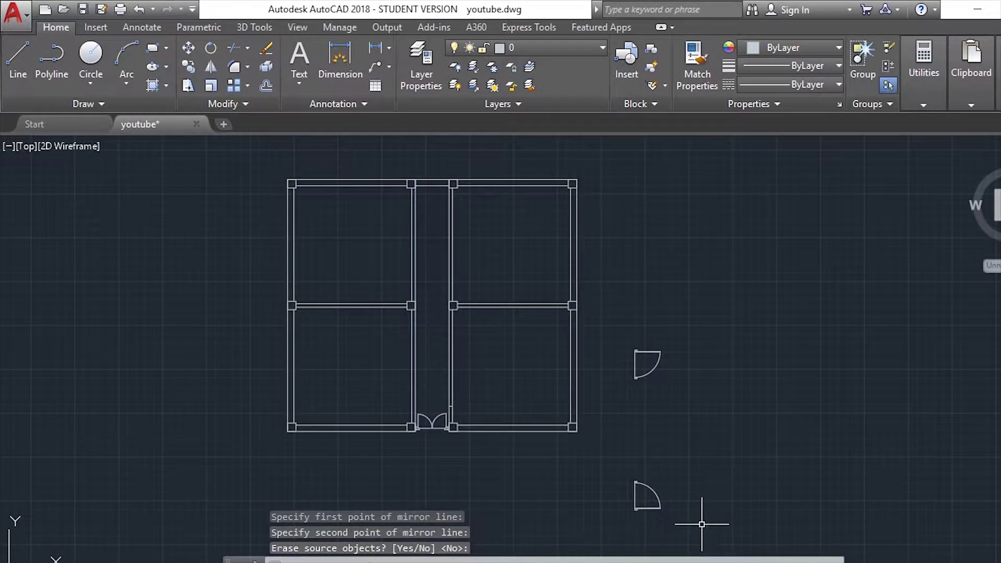
- Select the lower mirrored door and start moving it
{"action": "left_click", "coordinate": [585, 412]}
{"action": "left_click", "coordinate": [686, 509]}
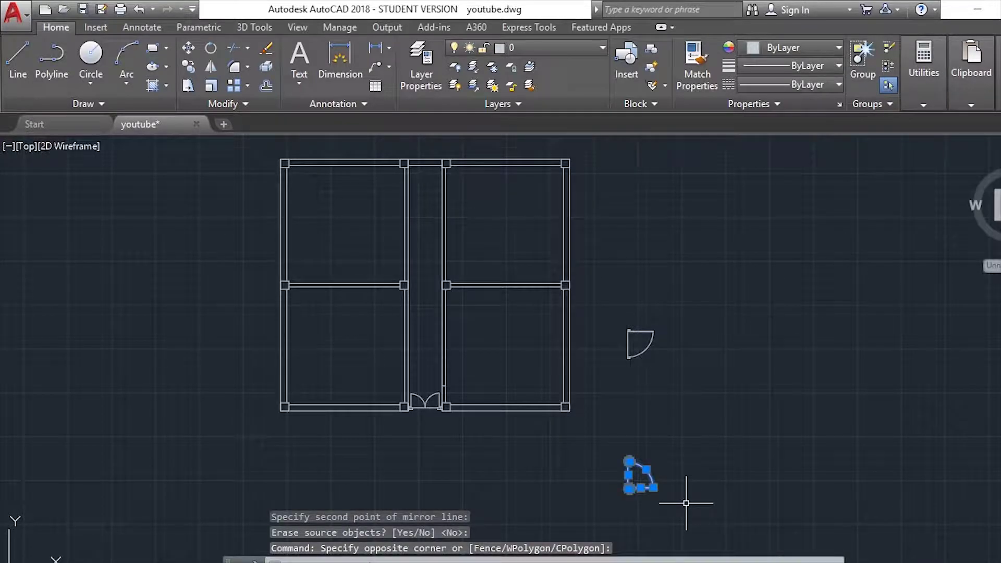
{"action": "type", "text": "m"}
{"action": "key", "text": "Return"}
{"action": "scroll", "coordinate": [638, 492], "scroll_direction": "up", "scroll_amount": 5}
{"action": "scroll", "coordinate": [646, 485], "scroll_direction": "up", "scroll_amount": 5}
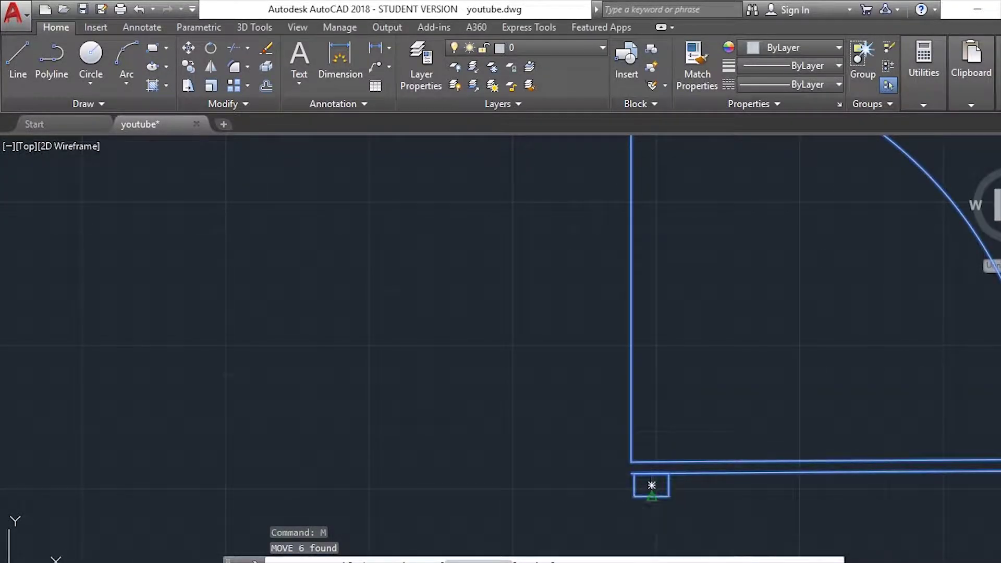
{"action": "key", "text": "Return"}
{"action": "scroll", "coordinate": [651, 485], "scroll_direction": "down", "scroll_amount": 3}
{"action": "left_click", "coordinate": [670, 478]}
{"action": "scroll", "coordinate": [208, 203], "scroll_direction": "up", "scroll_amount": 3}
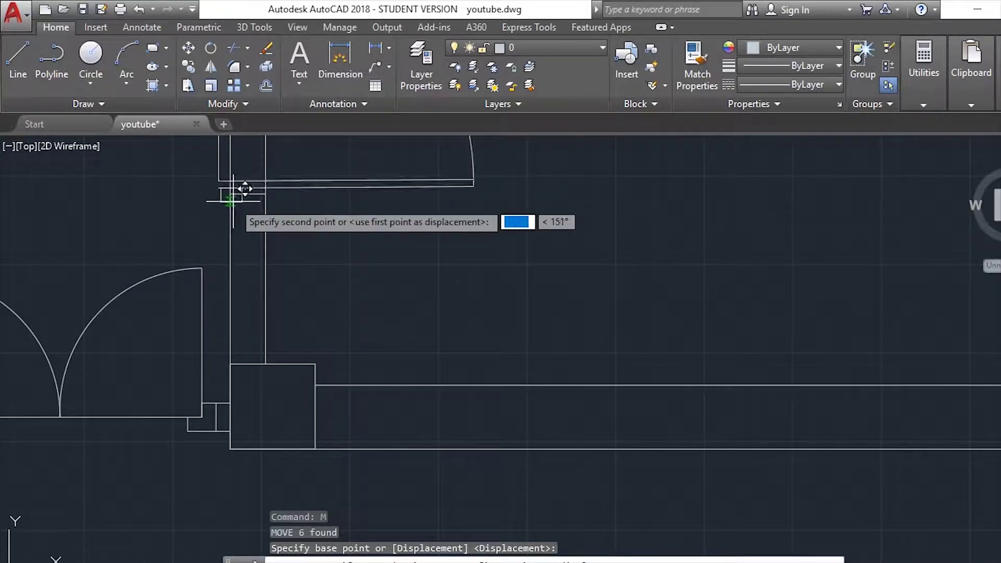
{"action": "left_click", "coordinate": [259, 183]}
{"action": "scroll", "coordinate": [339, 312], "scroll_direction": "down", "scroll_amount": 3}
{"action": "scroll", "coordinate": [390, 415], "scroll_direction": "up", "scroll_amount": 4}
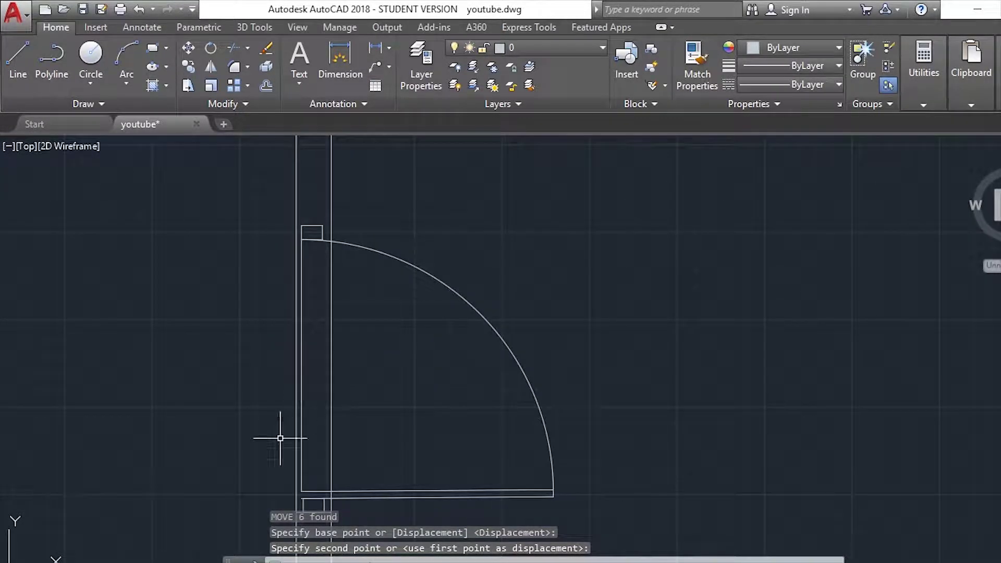
{"action": "scroll", "coordinate": [313, 469], "scroll_direction": "up", "scroll_amount": 4}
{"action": "scroll", "coordinate": [276, 440], "scroll_direction": "up", "scroll_amount": 3}
{"action": "scroll", "coordinate": [317, 384], "scroll_direction": "up", "scroll_amount": 3}
{"action": "scroll", "coordinate": [405, 403], "scroll_direction": "up", "scroll_amount": 3}
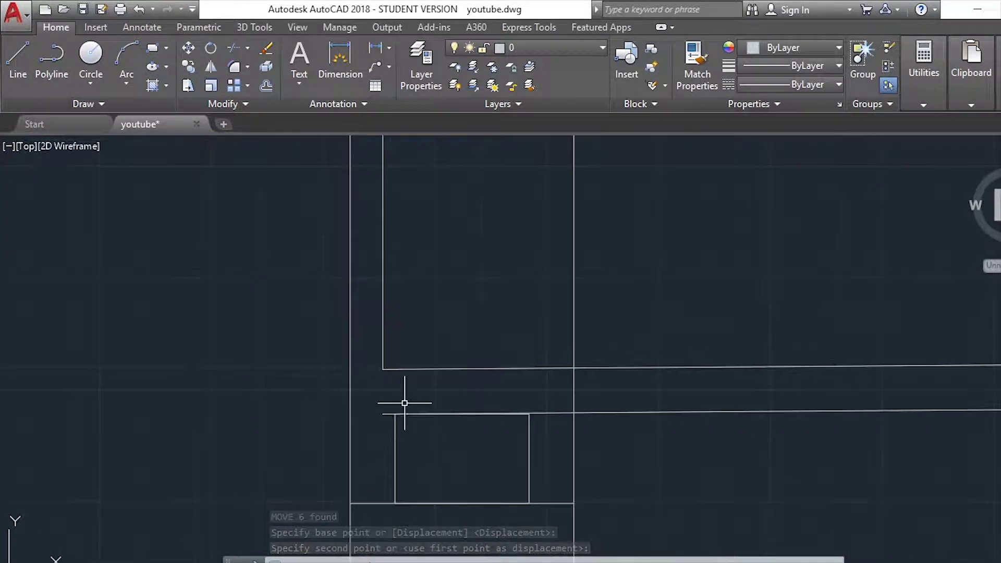
{"action": "scroll", "coordinate": [405, 403], "scroll_direction": "up", "scroll_amount": 3}
{"action": "left_click", "coordinate": [373, 358]}
{"action": "left_click", "coordinate": [216, 426]}
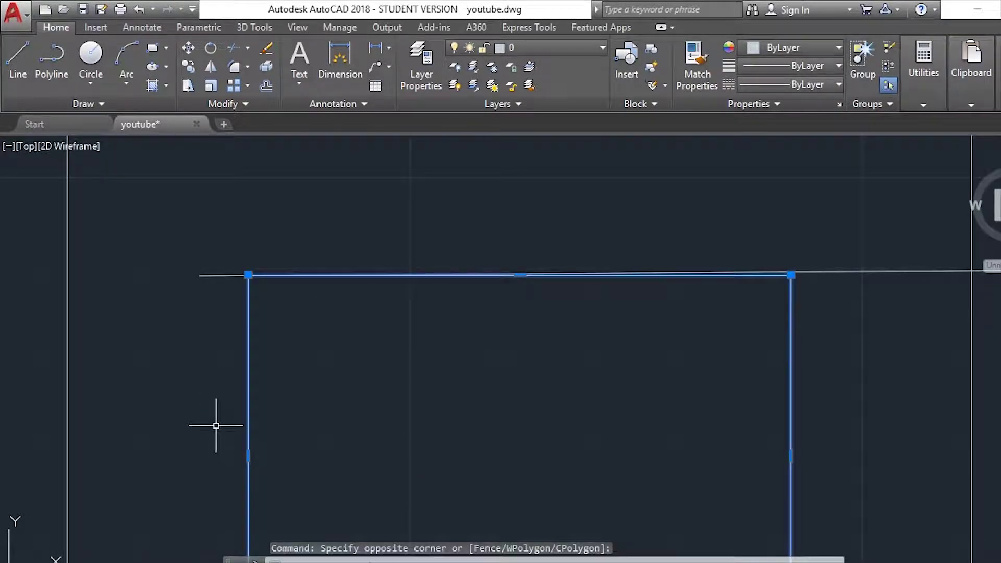
{"action": "type", "text": "m"}
{"action": "key", "text": "Return"}
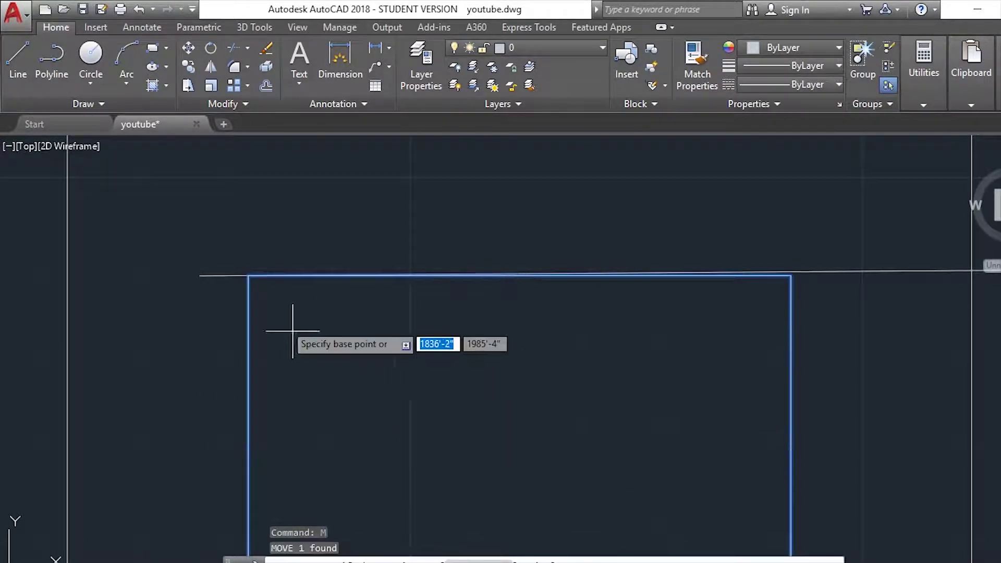
{"action": "left_click", "coordinate": [248, 274]}
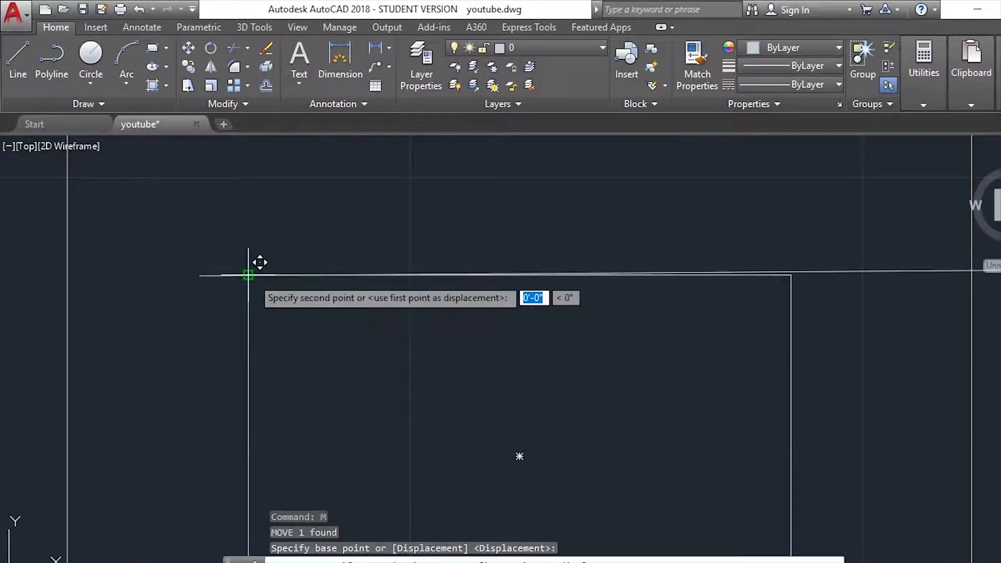
{"action": "left_click", "coordinate": [211, 274]}
{"action": "scroll", "coordinate": [363, 399], "scroll_direction": "up", "scroll_amount": 2}
{"action": "scroll", "coordinate": [365, 281], "scroll_direction": "down", "scroll_amount": 2}
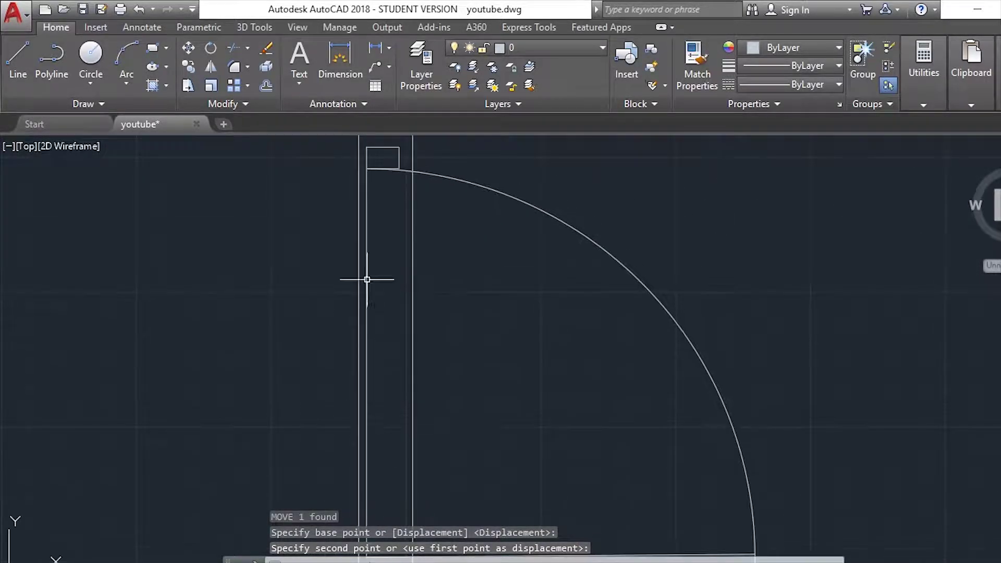
{"action": "scroll", "coordinate": [338, 146], "scroll_direction": "up", "scroll_amount": 2}
{"action": "scroll", "coordinate": [412, 250], "scroll_direction": "down", "scroll_amount": 5}
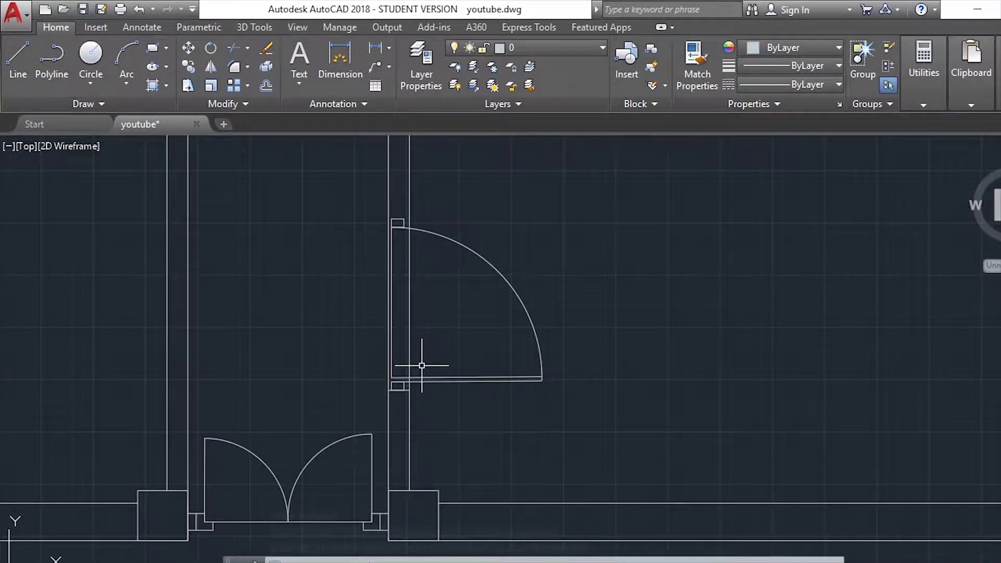
{"action": "scroll", "coordinate": [422, 363], "scroll_direction": "up", "scroll_amount": 2}
{"action": "scroll", "coordinate": [405, 326], "scroll_direction": "down", "scroll_amount": 1}
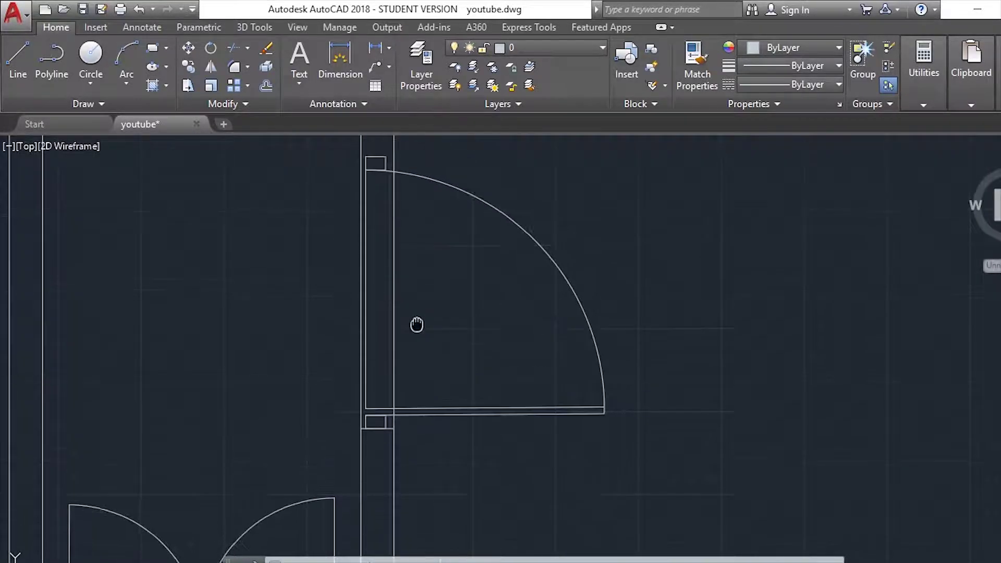
{"action": "scroll", "coordinate": [373, 234], "scroll_direction": "up", "scroll_amount": 1}
{"action": "scroll", "coordinate": [373, 234], "scroll_direction": "up", "scroll_amount": 5}
- Draw a short line closing the wall at the upper jamb and trim the wall there
{"action": "key", "text": "Return"}
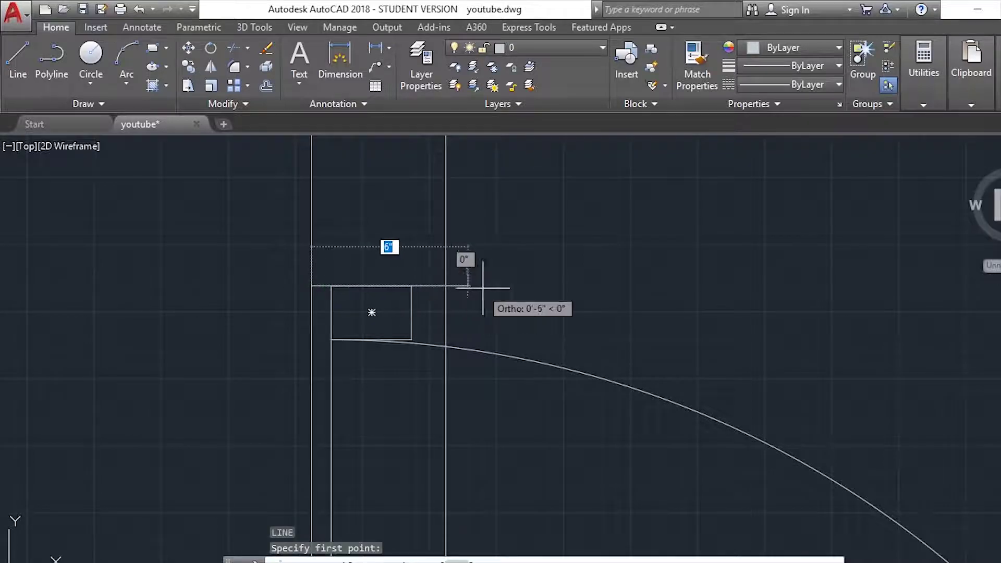
{"action": "left_click", "coordinate": [445, 285]}
{"action": "scroll", "coordinate": [444, 307], "scroll_direction": "down", "scroll_amount": 5}
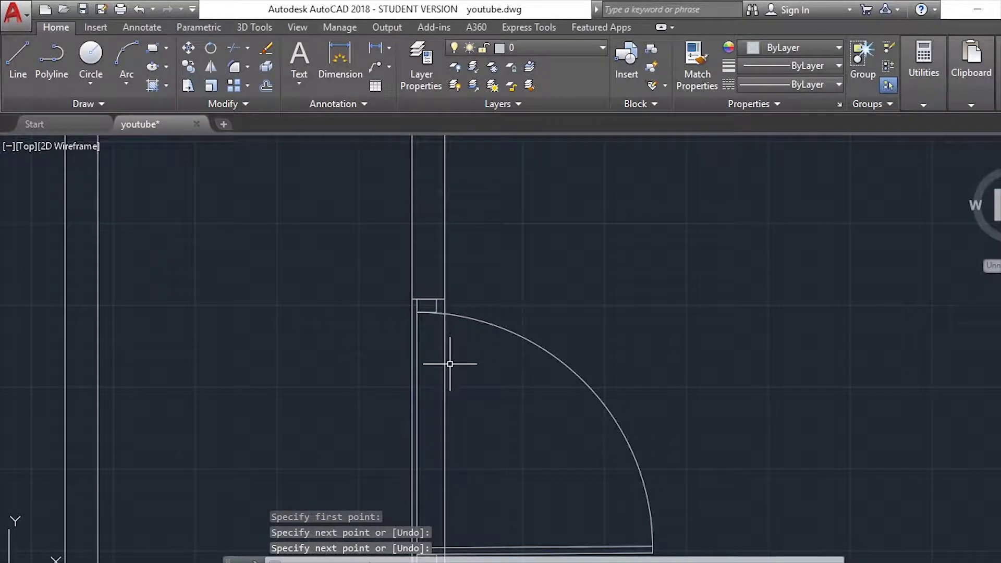
{"action": "type", "text": "r"}
{"action": "key", "text": "Return"}
{"action": "key", "text": "Return"}
{"action": "scroll", "coordinate": [442, 307], "scroll_direction": "up", "scroll_amount": 5}
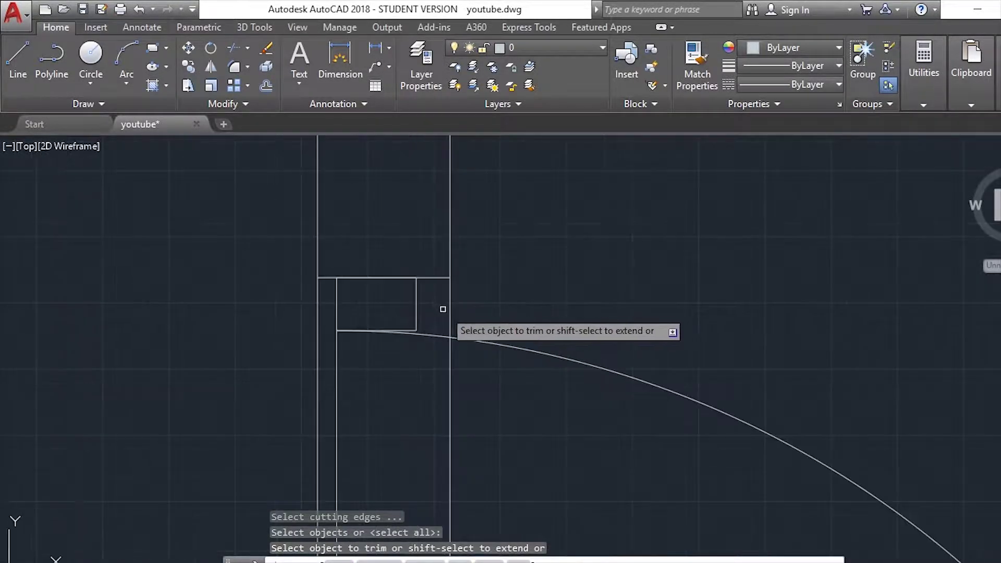
{"action": "left_click", "coordinate": [476, 307]}
{"action": "left_click", "coordinate": [437, 313]}
{"action": "scroll", "coordinate": [453, 362], "scroll_direction": "down", "scroll_amount": 5}
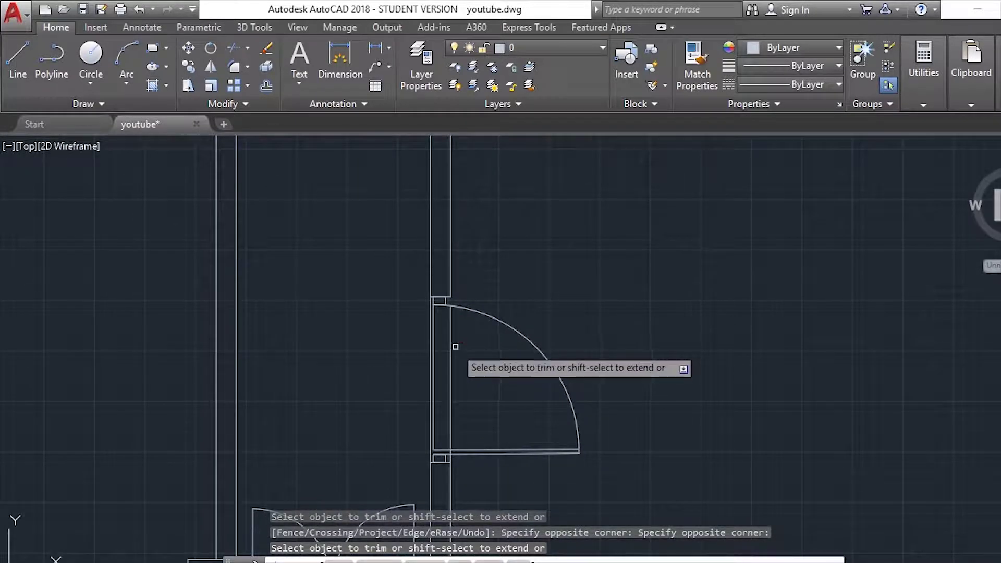
- Trim the stray wall lines across the door opening and at the wall corner
{"action": "left_click", "coordinate": [458, 401]}
{"action": "scroll", "coordinate": [462, 402], "scroll_direction": "down", "scroll_amount": 2}
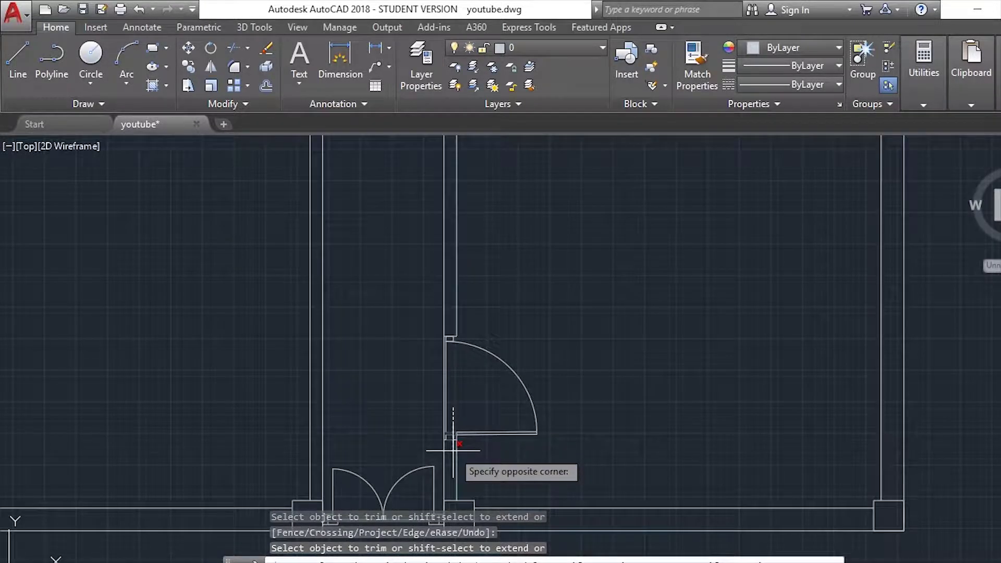
{"action": "left_click", "coordinate": [464, 376]}
{"action": "scroll", "coordinate": [412, 350], "scroll_direction": "up", "scroll_amount": 3}
{"action": "left_click", "coordinate": [391, 396]}
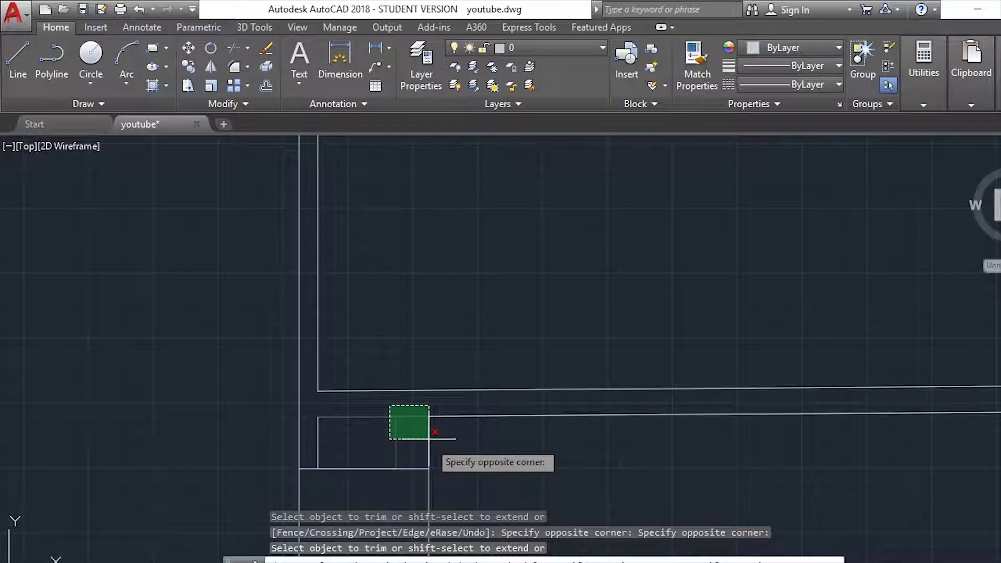
{"action": "left_click", "coordinate": [446, 438]}
{"action": "left_click", "coordinate": [412, 440]}
{"action": "scroll", "coordinate": [263, 384], "scroll_direction": "down", "scroll_amount": 4}
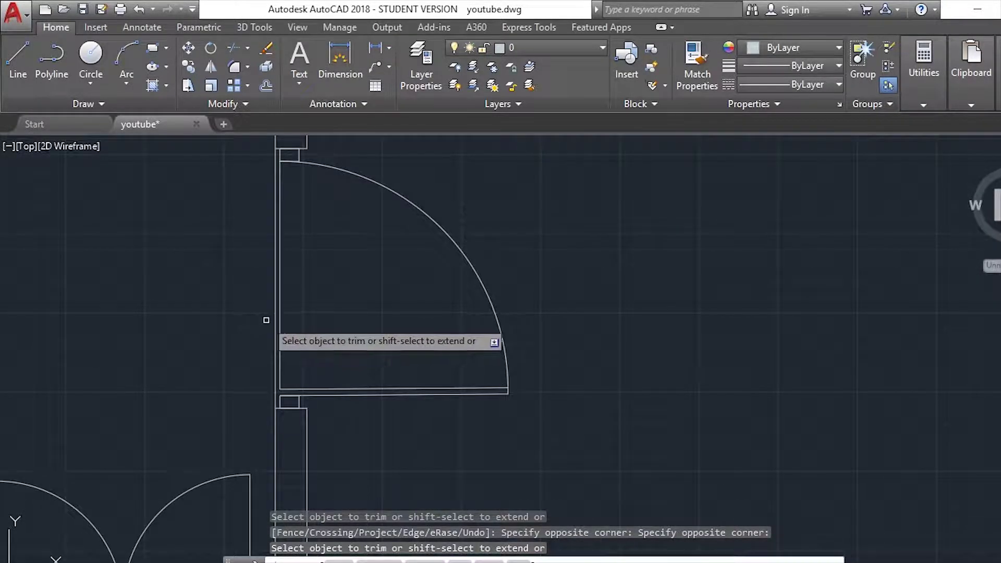
{"action": "left_click", "coordinate": [273, 311]}
{"action": "scroll", "coordinate": [504, 339], "scroll_direction": "down", "scroll_amount": 3}
{"action": "key", "text": "Escape"}
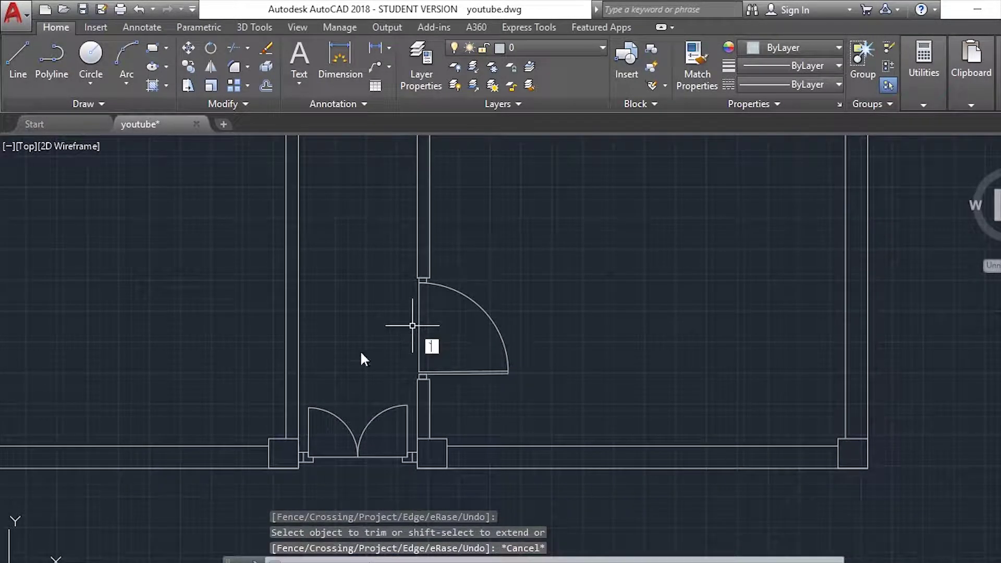
{"action": "key", "text": "Escape"}
{"action": "scroll", "coordinate": [362, 353], "scroll_direction": "down", "scroll_amount": 1}
{"action": "scroll", "coordinate": [335, 235], "scroll_direction": "up", "scroll_amount": 2}
{"action": "scroll", "coordinate": [373, 217], "scroll_direction": "up", "scroll_amount": 3}
- Offset the middle column square outward by 2 units
{"action": "left_click", "coordinate": [330, 211]}
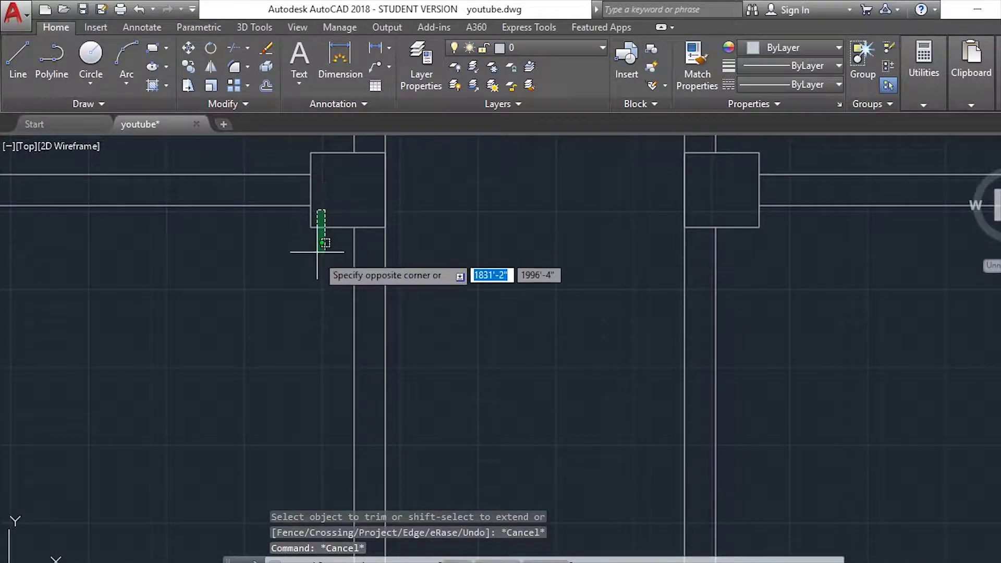
{"action": "left_click", "coordinate": [315, 261]}
{"action": "key", "text": "o"}
{"action": "key", "text": "Return"}
{"action": "type", "text": "2"}
{"action": "key", "text": "Return"}
{"action": "left_click", "coordinate": [313, 228]}
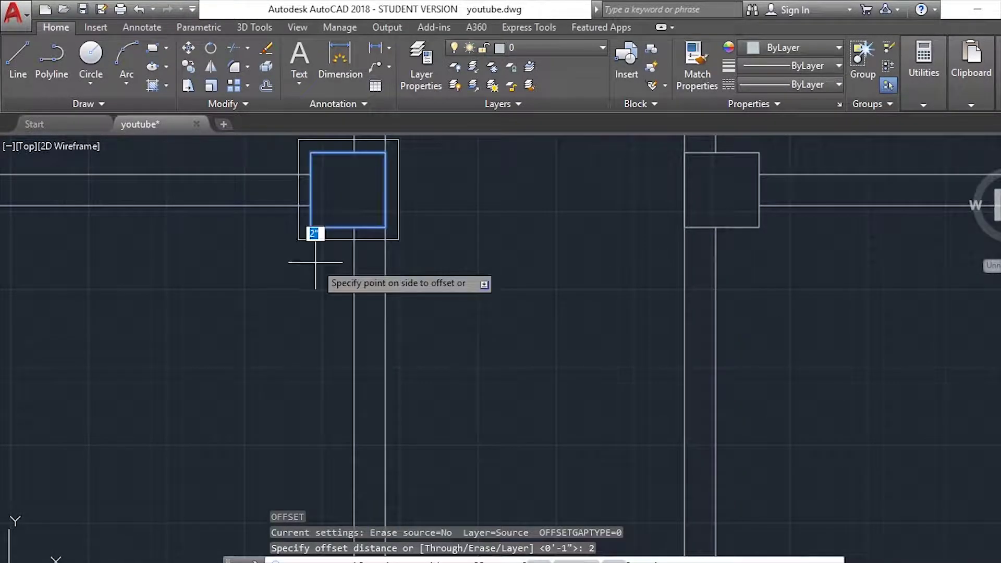
{"action": "left_click", "coordinate": [424, 292]}
{"action": "scroll", "coordinate": [338, 327], "scroll_direction": "down", "scroll_amount": 3}
{"action": "scroll", "coordinate": [338, 328], "scroll_direction": "down", "scroll_amount": 4}
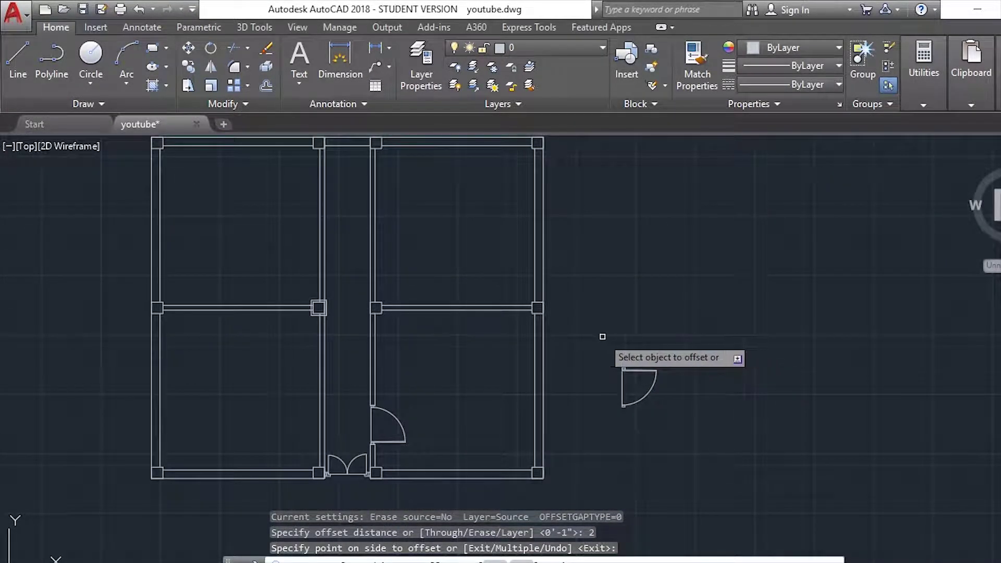
{"action": "left_click", "coordinate": [706, 476]}
{"action": "key", "text": "Escape"}
- Mirror the spare single door about a vertical line, keeping the original, to form a pair of leaves
{"action": "left_click", "coordinate": [610, 335]}
{"action": "left_click", "coordinate": [677, 427]}
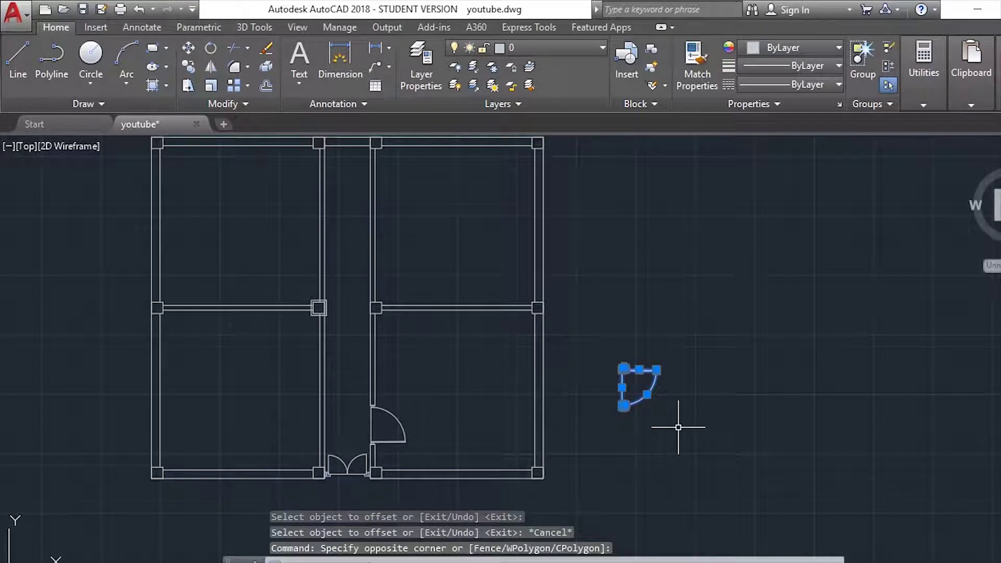
{"action": "type", "text": "mi"}
{"action": "key", "text": "Return"}
{"action": "left_click", "coordinate": [604, 349]}
{"action": "left_click", "coordinate": [605, 459]}
{"action": "key", "text": "Return"}
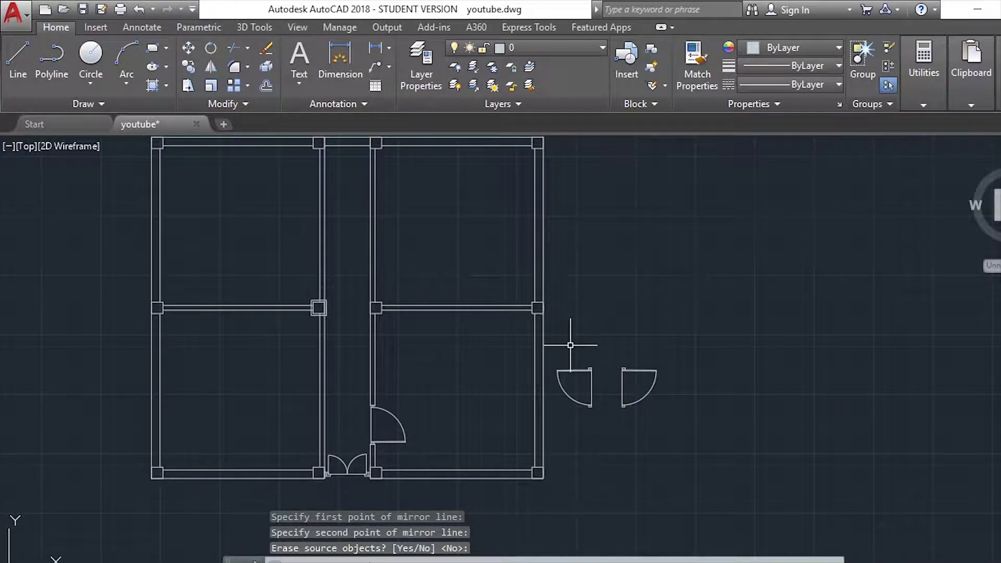
- Select the mirrored left door leaf and begin a COPY (co) of it
{"action": "scroll", "coordinate": [574, 339], "scroll_direction": "up", "scroll_amount": 2}
{"action": "left_click", "coordinate": [659, 352]}
{"action": "left_click", "coordinate": [541, 464]}
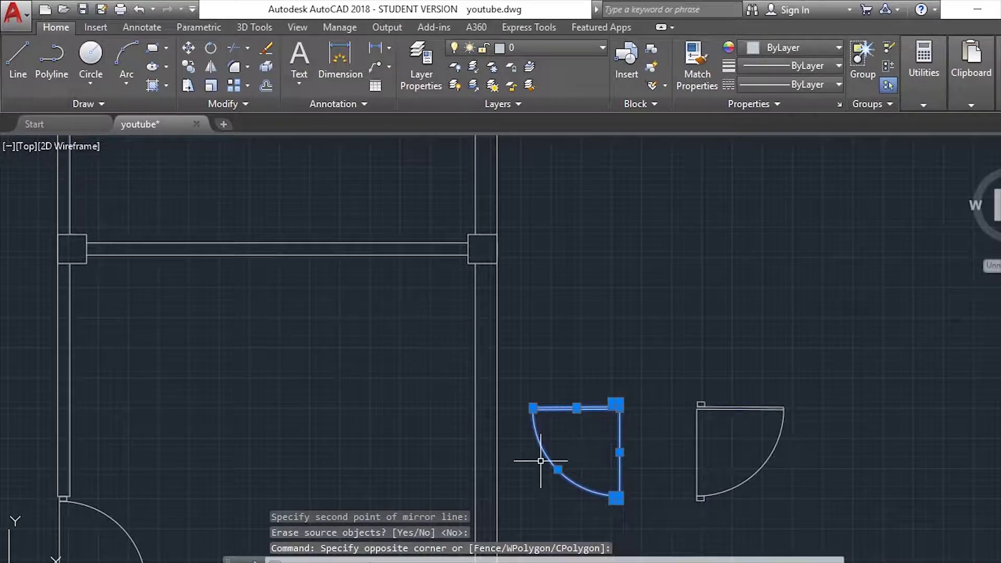
{"action": "type", "text": "co"}
{"action": "key", "text": "Return"}
- Nudge the small door rectangle slightly down and right into place
{"action": "scroll", "coordinate": [651, 411], "scroll_direction": "up", "scroll_amount": 3}
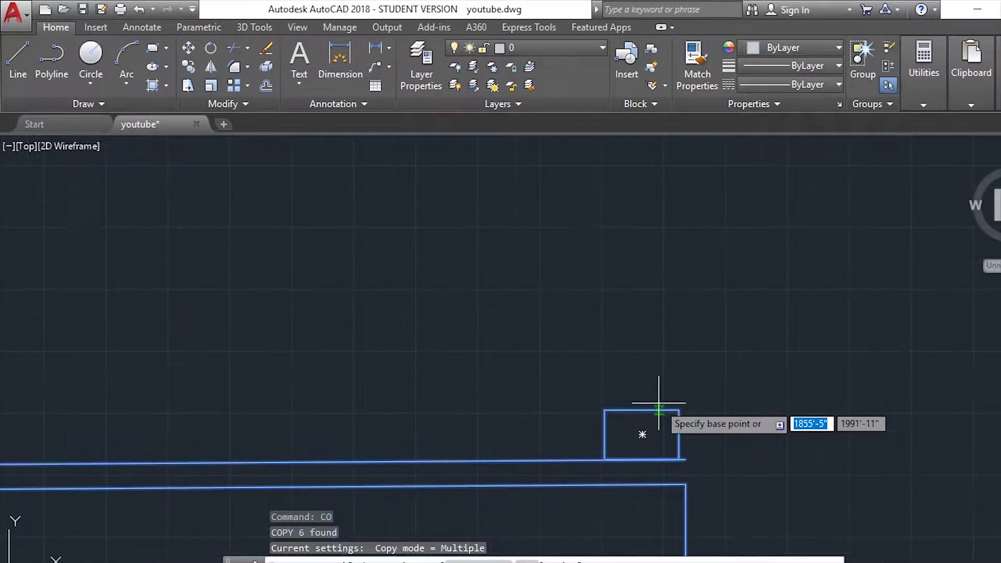
{"action": "scroll", "coordinate": [685, 449], "scroll_direction": "up", "scroll_amount": 3}
{"action": "key", "text": "Escape"}
{"action": "left_click", "coordinate": [737, 323]}
{"action": "left_click", "coordinate": [464, 384]}
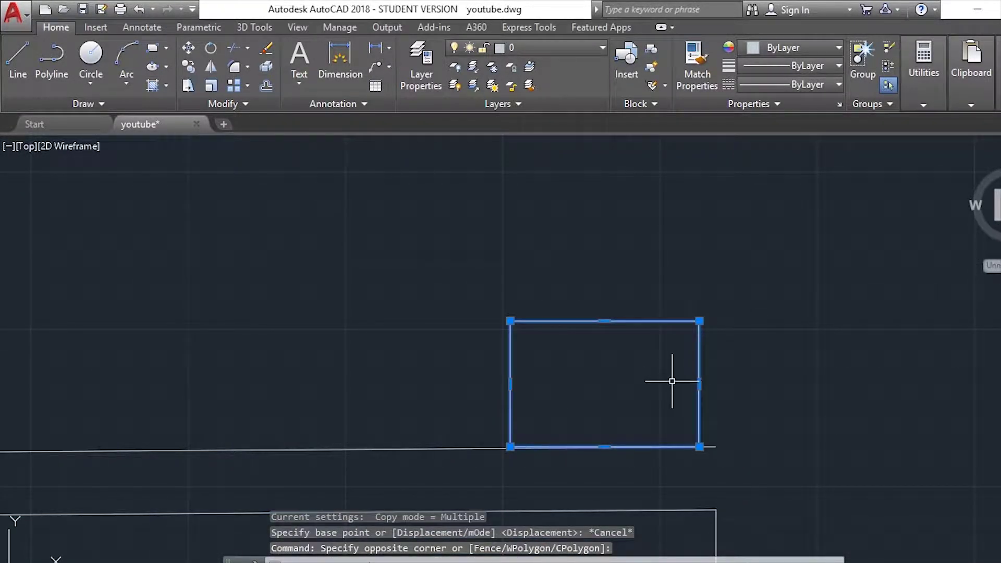
{"action": "type", "text": "m"}
{"action": "key", "text": "Return"}
{"action": "left_click", "coordinate": [709, 432]}
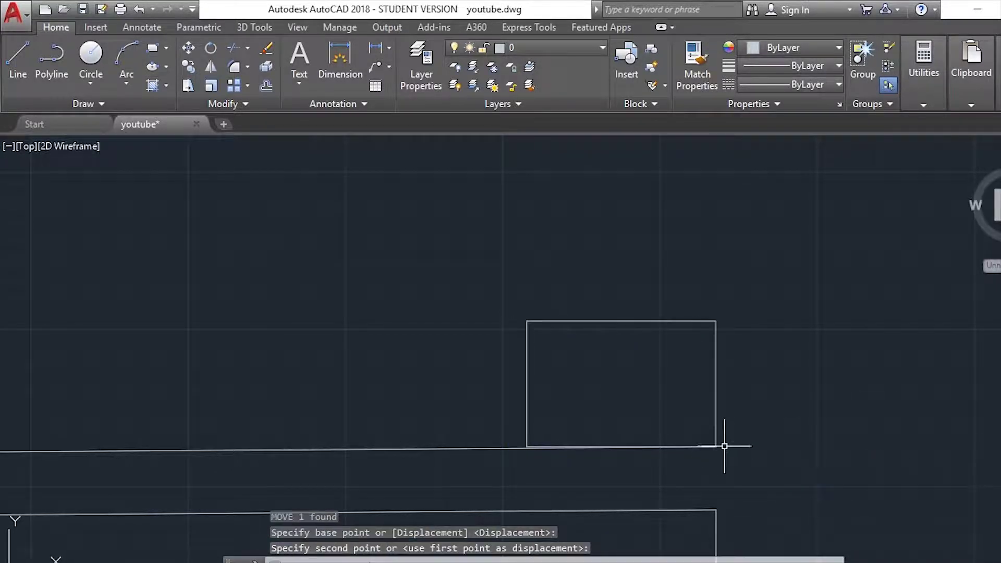
{"action": "left_click", "coordinate": [725, 447]}
- Select the left door for moving, then abandon the move, leaving it in place
{"action": "key", "text": "Return"}
{"action": "scroll", "coordinate": [712, 367], "scroll_direction": "down", "scroll_amount": 2}
{"action": "scroll", "coordinate": [711, 366], "scroll_direction": "down", "scroll_amount": 2}
{"action": "left_click", "coordinate": [722, 342]}
{"action": "scroll", "coordinate": [678, 391], "scroll_direction": "up", "scroll_amount": 2}
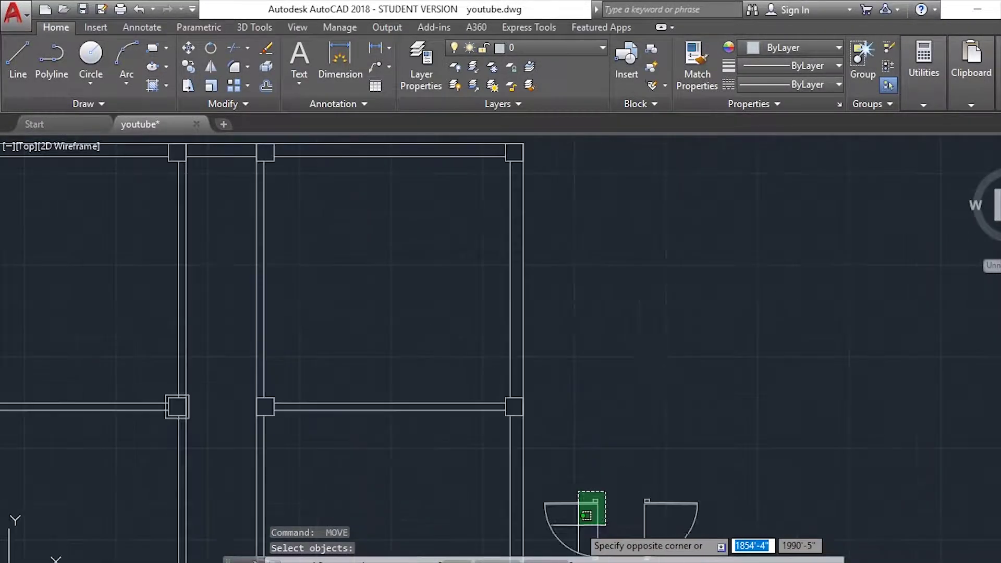
{"action": "left_click", "coordinate": [574, 518]}
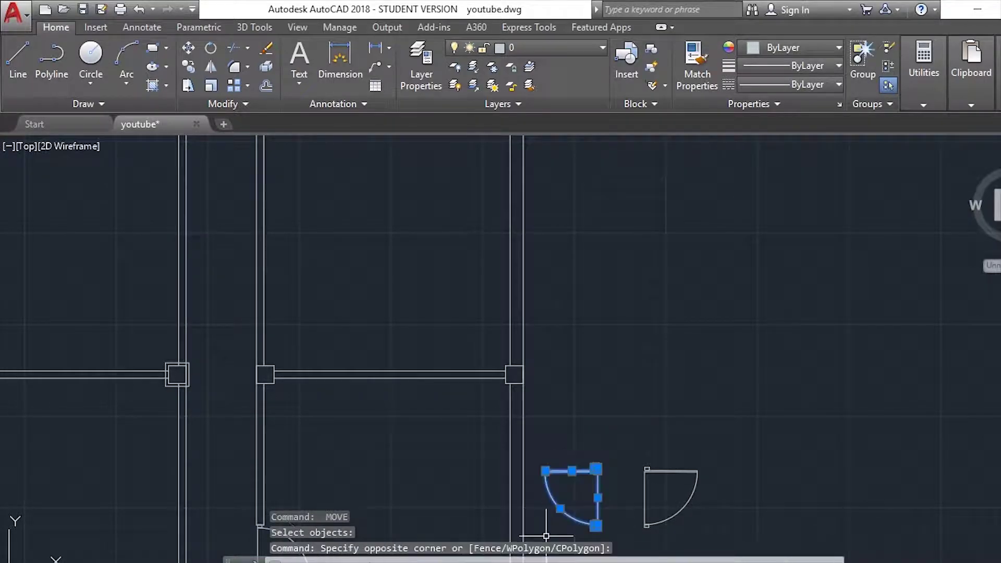
{"action": "scroll", "coordinate": [591, 466], "scroll_direction": "up", "scroll_amount": 5}
{"action": "scroll", "coordinate": [591, 466], "scroll_direction": "down", "scroll_amount": 3}
{"action": "key", "text": "Return"}
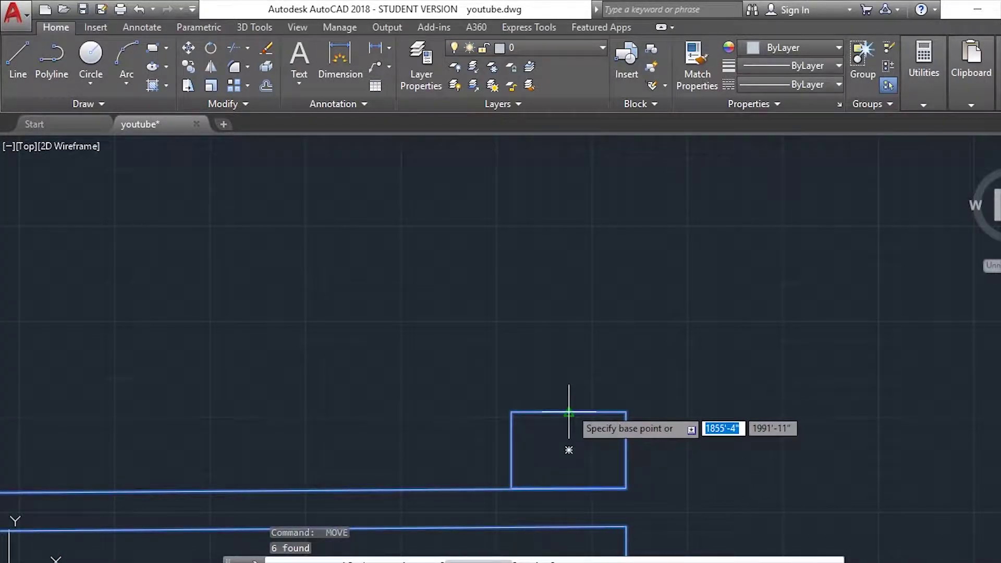
{"action": "scroll", "coordinate": [570, 436], "scroll_direction": "down", "scroll_amount": 2}
{"action": "left_click", "coordinate": [658, 467]}
{"action": "scroll", "coordinate": [573, 417], "scroll_direction": "down", "scroll_amount": 3}
{"action": "scroll", "coordinate": [384, 404], "scroll_direction": "up", "scroll_amount": 3}
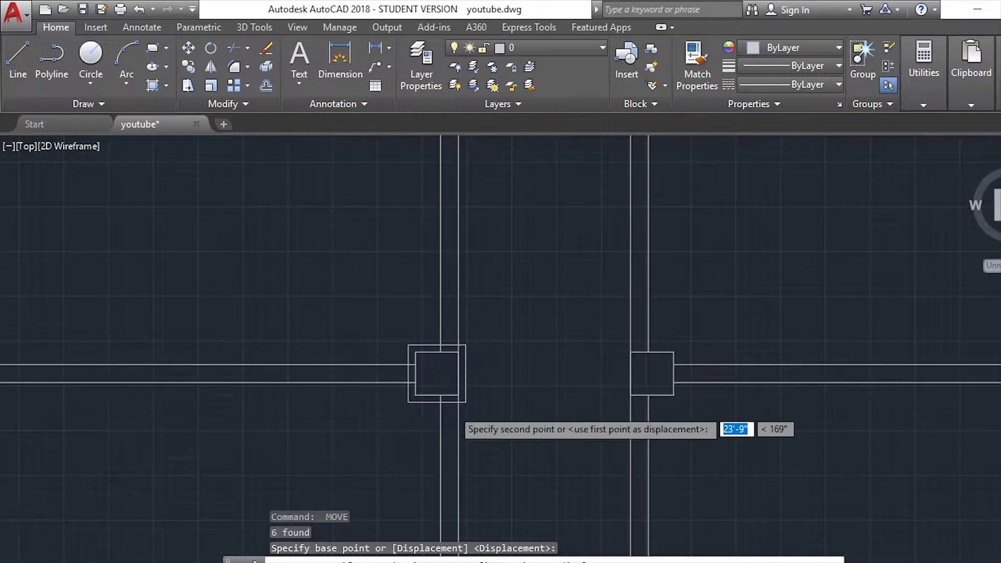
{"action": "scroll", "coordinate": [433, 369], "scroll_direction": "up", "scroll_amount": 2}
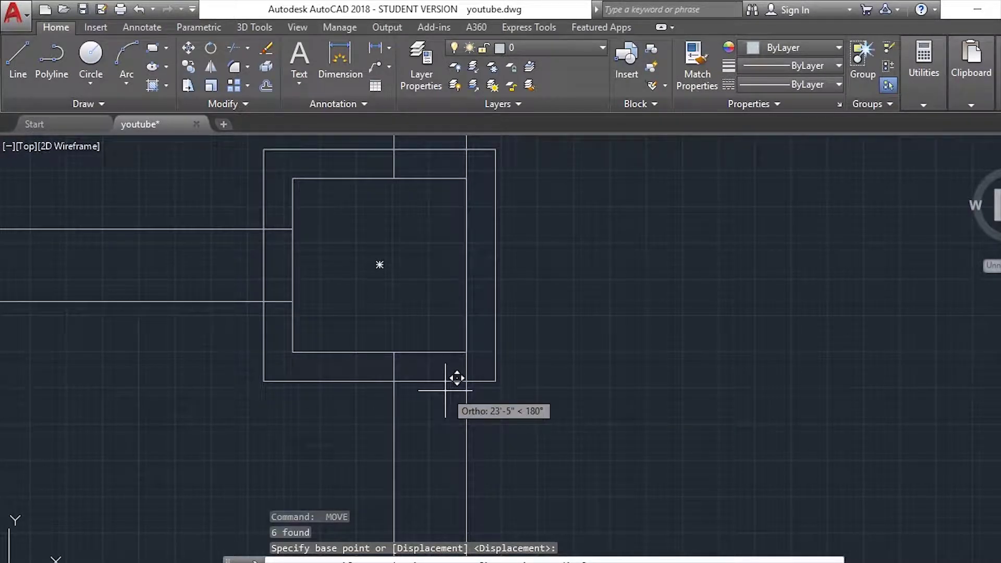
{"action": "key", "text": "Escape"}
- Trim the bottom edge of the 2-unit offset column outline with a fence
{"action": "type", "text": "tr"}
{"action": "key", "text": "Return"}
{"action": "key", "text": "Return"}
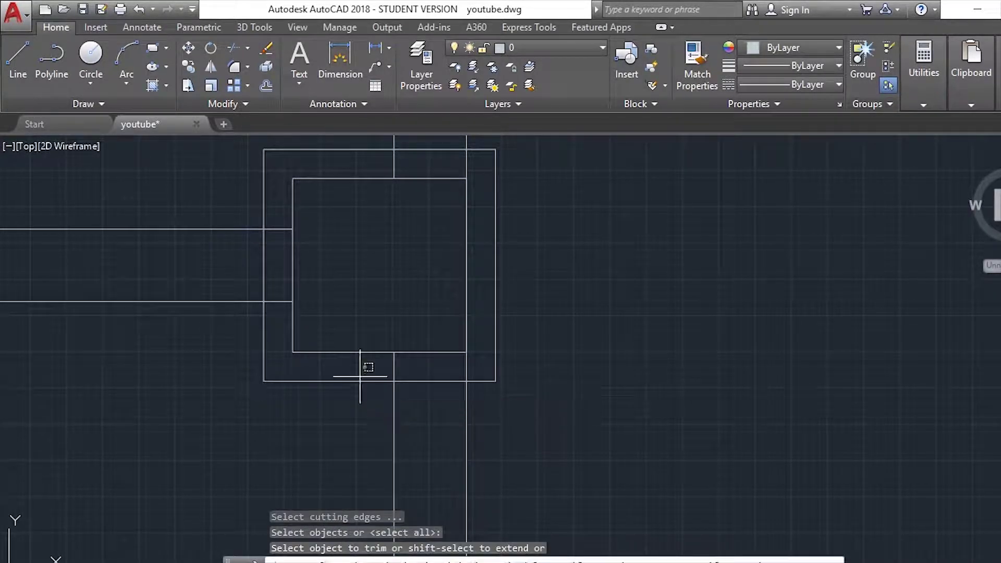
{"action": "left_click_drag", "start_coordinate": [362, 365], "coordinate": [365, 401]}
{"action": "scroll", "coordinate": [484, 417], "scroll_direction": "down", "scroll_amount": 2}
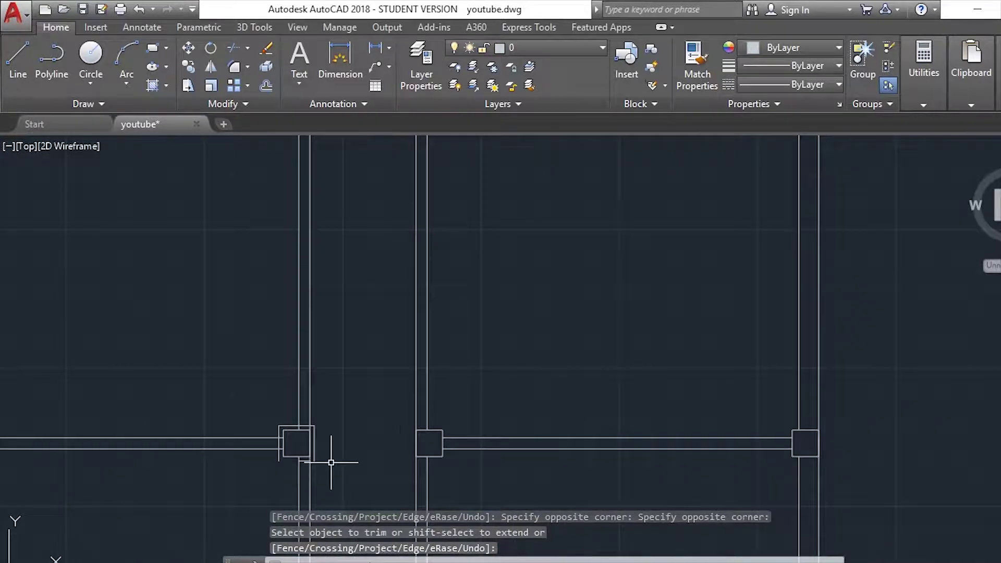
{"action": "key", "text": "Escape"}
{"action": "scroll", "coordinate": [471, 471], "scroll_direction": "down", "scroll_amount": 4}
{"action": "scroll", "coordinate": [534, 488], "scroll_direction": "up", "scroll_amount": 5}
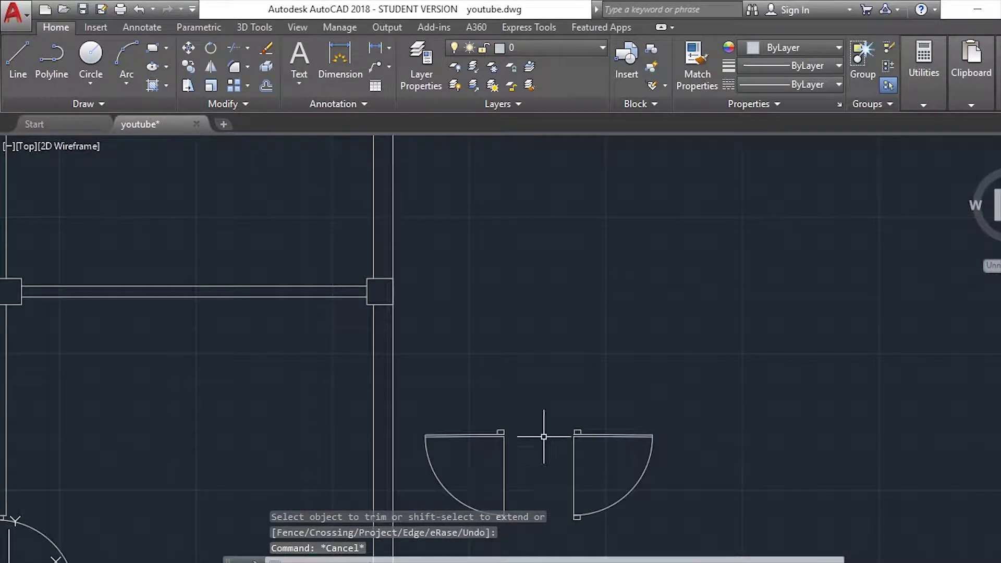
{"action": "left_click", "coordinate": [538, 356]}
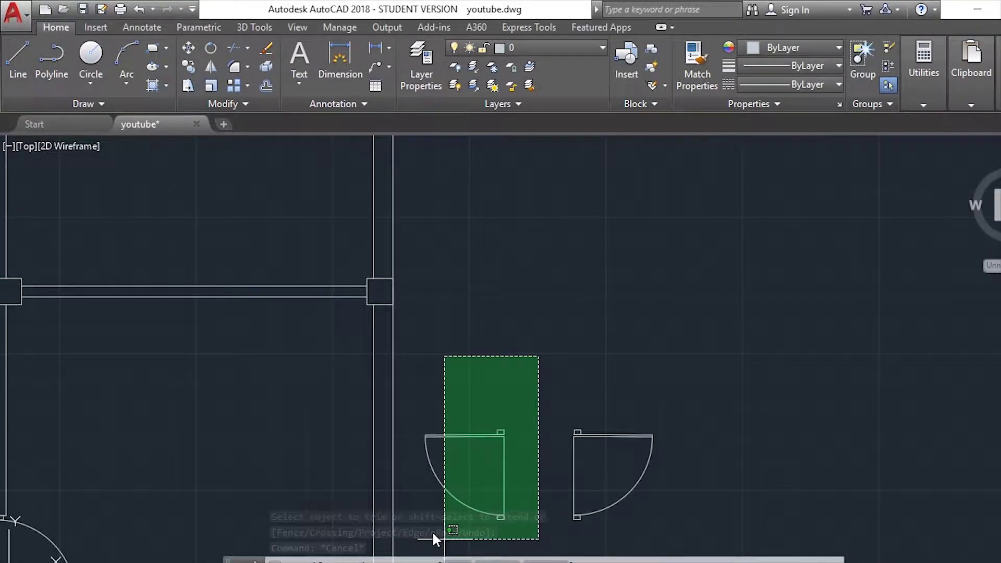
- Try moving the left door leaf, then cancel and leave it where it is
{"action": "left_click", "coordinate": [479, 514]}
{"action": "type", "text": "m"}
{"action": "key", "text": "Return"}
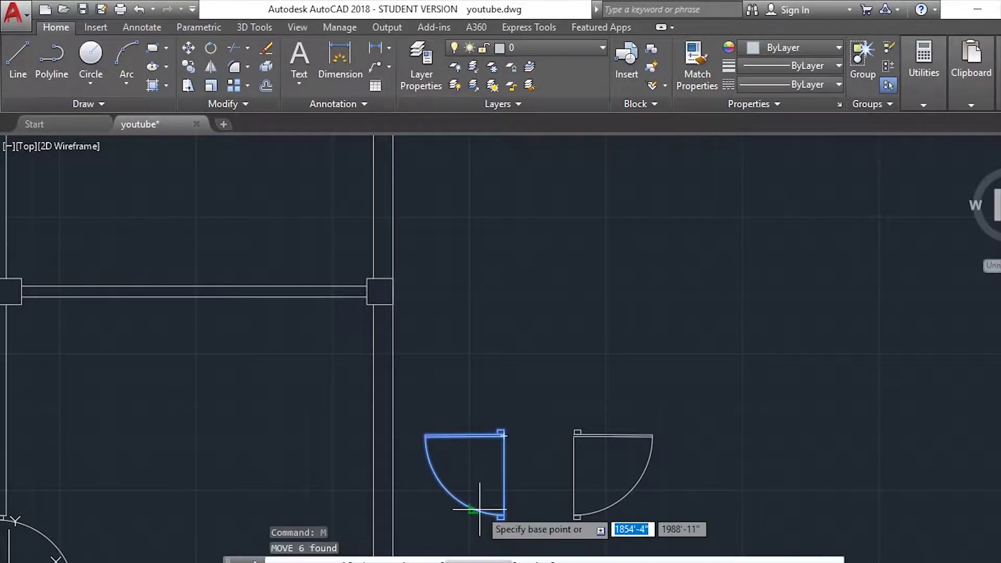
{"action": "scroll", "coordinate": [497, 409], "scroll_direction": "up", "scroll_amount": 3}
{"action": "scroll", "coordinate": [479, 463], "scroll_direction": "up", "scroll_amount": 3}
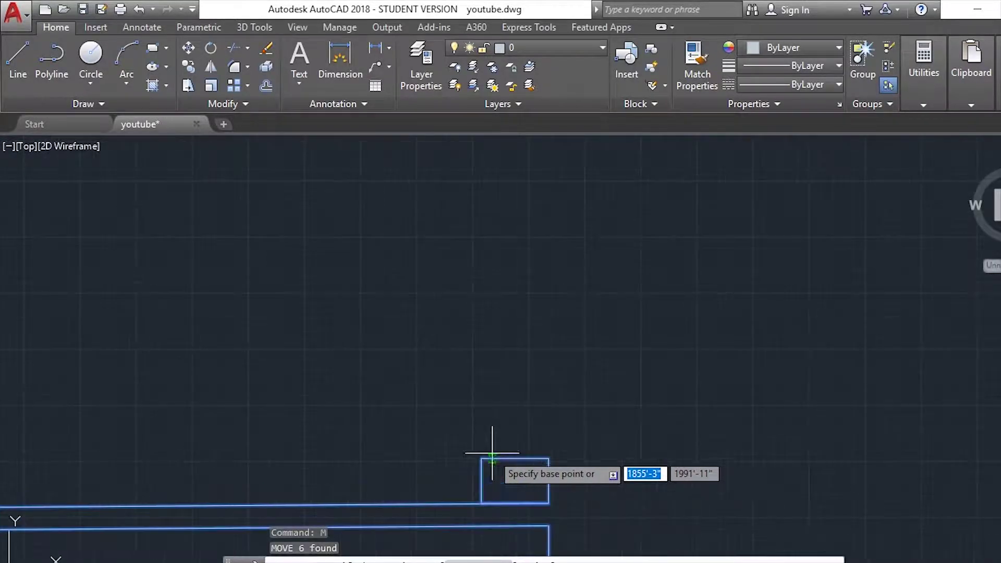
{"action": "left_click", "coordinate": [514, 480]}
{"action": "scroll", "coordinate": [777, 417], "scroll_direction": "down", "scroll_amount": 3}
{"action": "scroll", "coordinate": [390, 408], "scroll_direction": "down", "scroll_amount": 3}
{"action": "scroll", "coordinate": [292, 390], "scroll_direction": "up", "scroll_amount": 4}
{"action": "scroll", "coordinate": [283, 383], "scroll_direction": "up", "scroll_amount": 2}
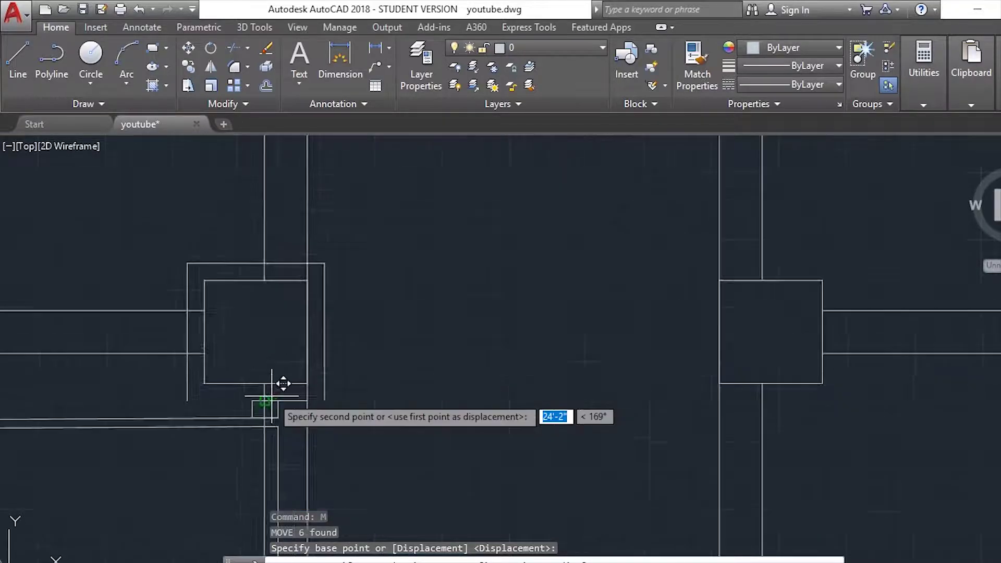
{"action": "middle_click_drag", "start_coordinate": [308, 390], "coordinate": [340, 383]}
{"action": "key", "text": "Escape"}
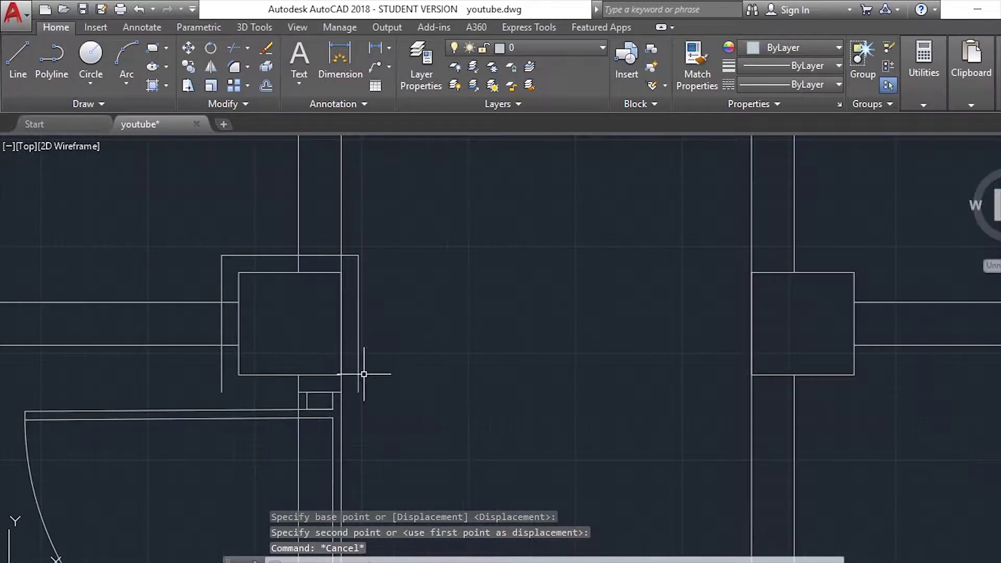
- Erase the leftover U-shaped outline around the column
{"action": "left_click", "coordinate": [378, 444]}
{"action": "left_click", "coordinate": [348, 371]}
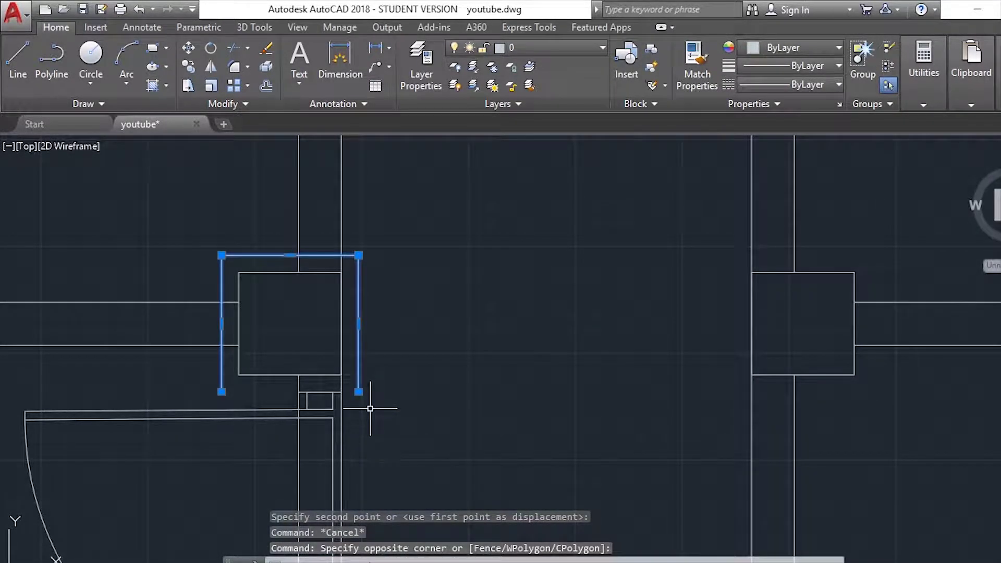
{"action": "key", "text": "Delete"}
{"action": "scroll", "coordinate": [364, 411], "scroll_direction": "down", "scroll_amount": 4}
{"action": "scroll", "coordinate": [357, 420], "scroll_direction": "up", "scroll_amount": 6}
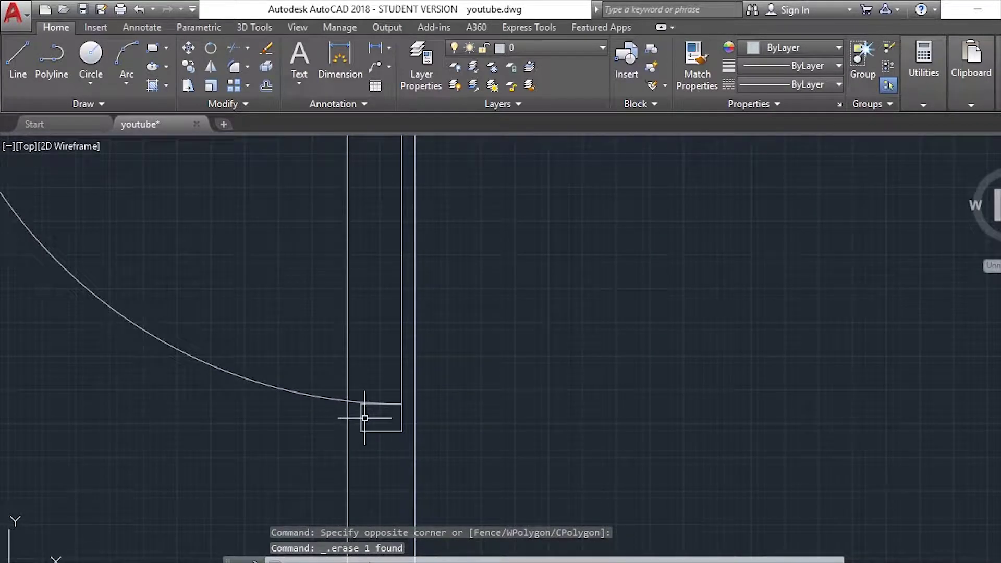
- Draw a 6-inch horizontal line closing off the door jamb end
{"action": "type", "text": "l"}
{"action": "key", "text": "Return"}
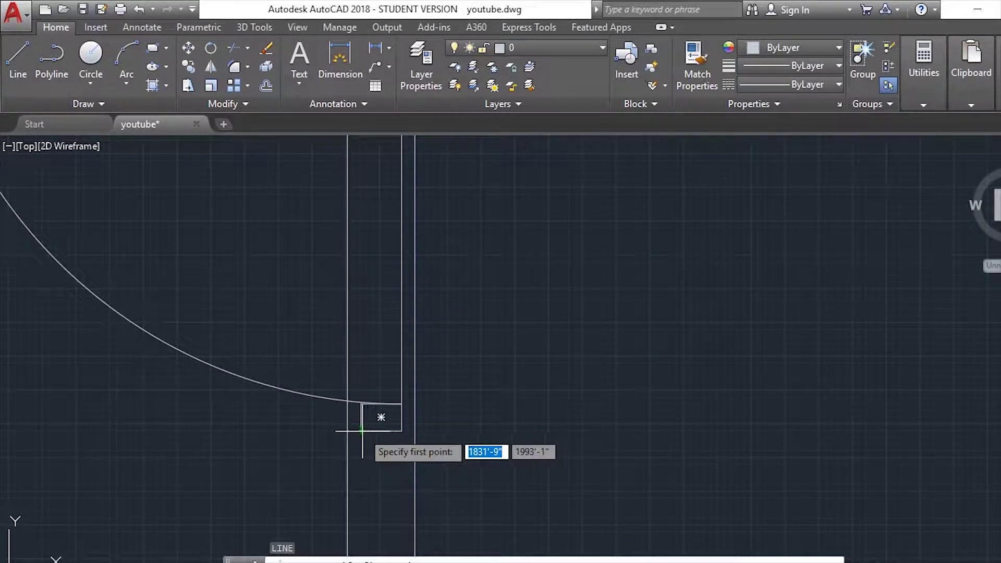
{"action": "left_click", "coordinate": [347, 430]}
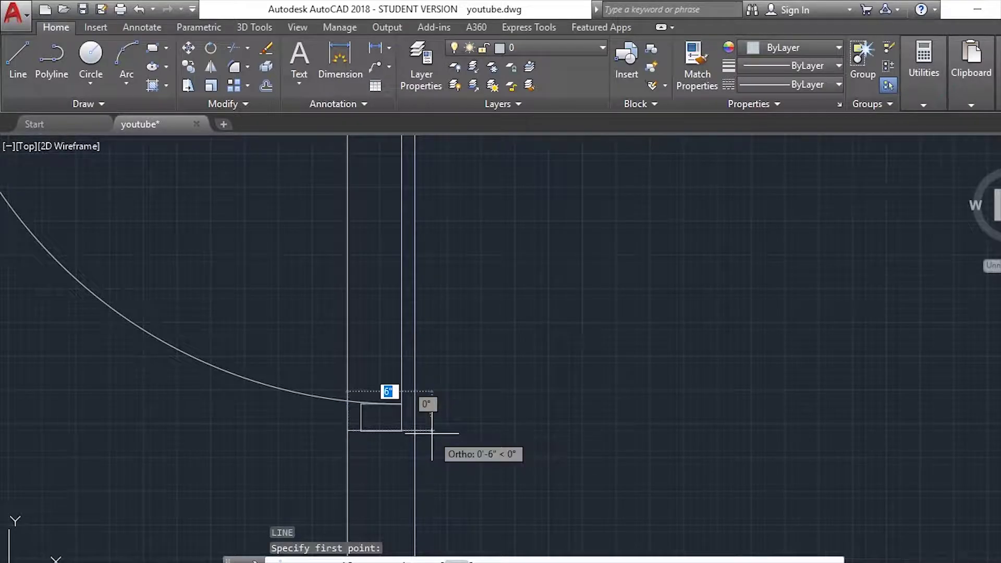
{"action": "left_click", "coordinate": [414, 430]}
{"action": "scroll", "coordinate": [414, 430], "scroll_direction": "down", "scroll_amount": 2}
{"action": "key", "text": "Escape"}
{"action": "scroll", "coordinate": [469, 424], "scroll_direction": "down", "scroll_amount": 3}
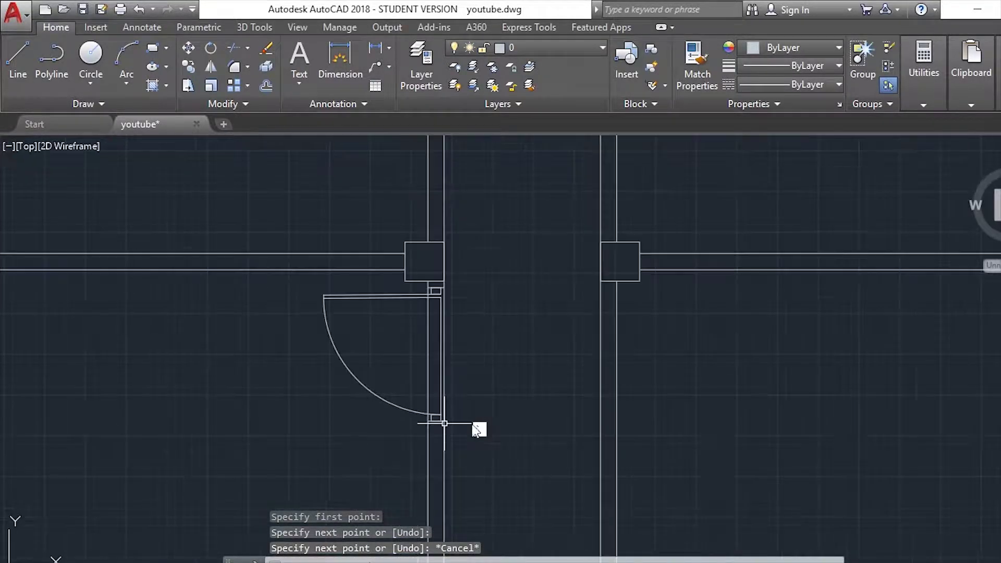
{"action": "key", "text": "Escape"}
{"action": "left_click", "coordinate": [306, 281]}
- Mirror the single door with its swing arc across the column, keeping the original
{"action": "left_click", "coordinate": [491, 475]}
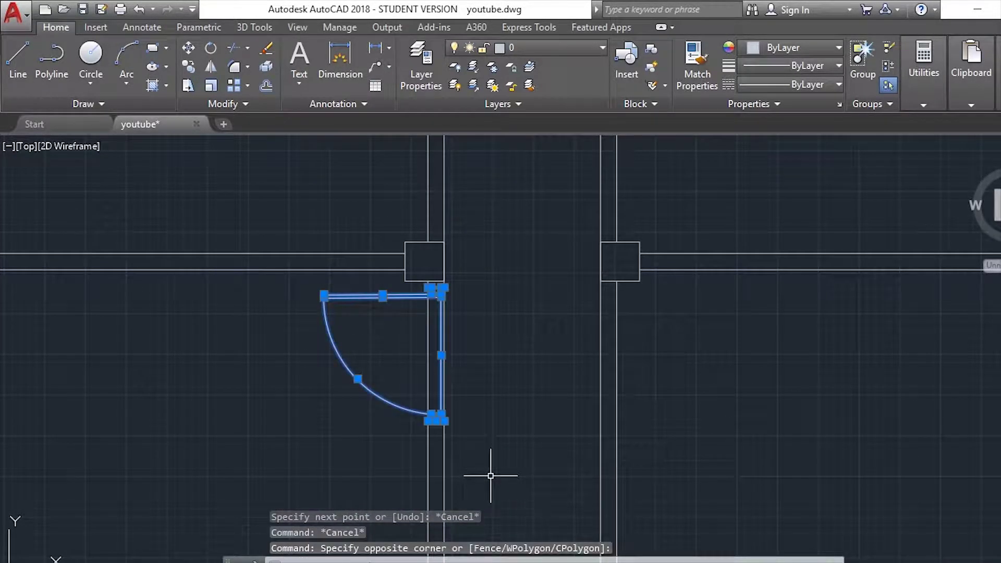
{"action": "type", "text": "mi"}
{"action": "key", "text": "Return"}
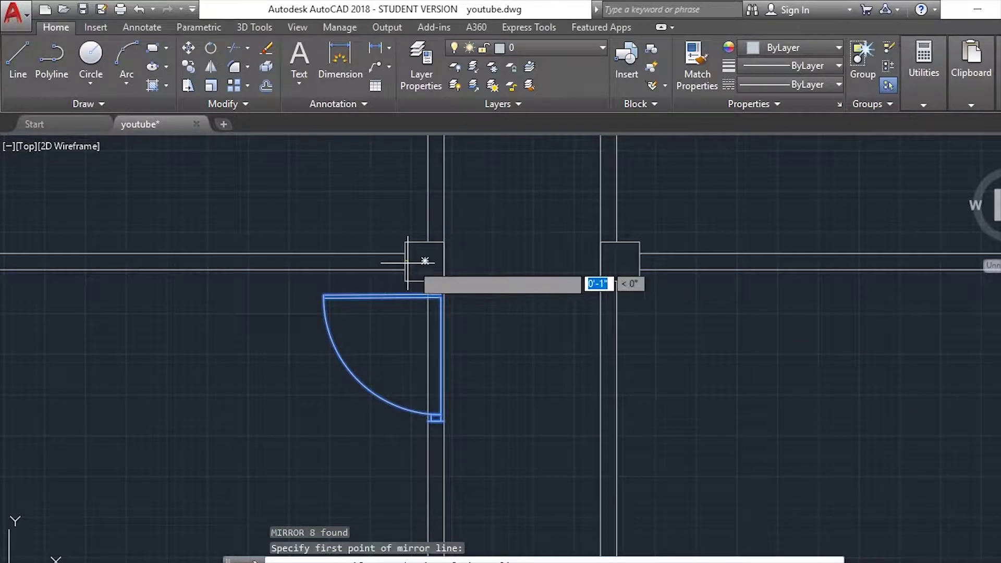
{"action": "left_click", "coordinate": [425, 261]}
{"action": "left_click", "coordinate": [446, 263]}
{"action": "scroll", "coordinate": [433, 235], "scroll_direction": "down", "scroll_amount": 2}
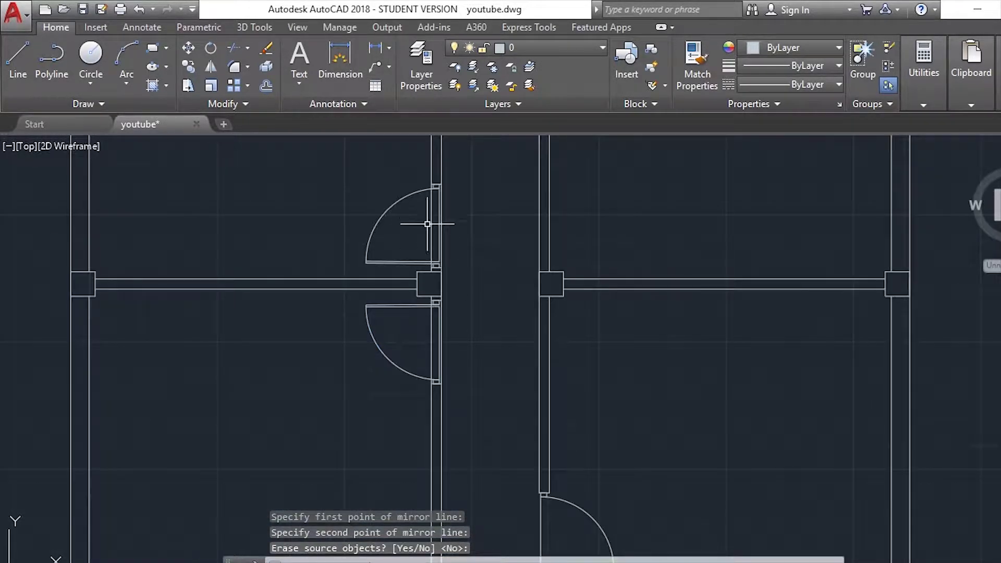
{"action": "scroll", "coordinate": [427, 331], "scroll_direction": "up", "scroll_amount": 1}
{"action": "scroll", "coordinate": [436, 307], "scroll_direction": "up", "scroll_amount": 2}
{"action": "key", "text": "Return"}
- Trim the frame line out of the new door opening
{"action": "type", "text": "tr"}
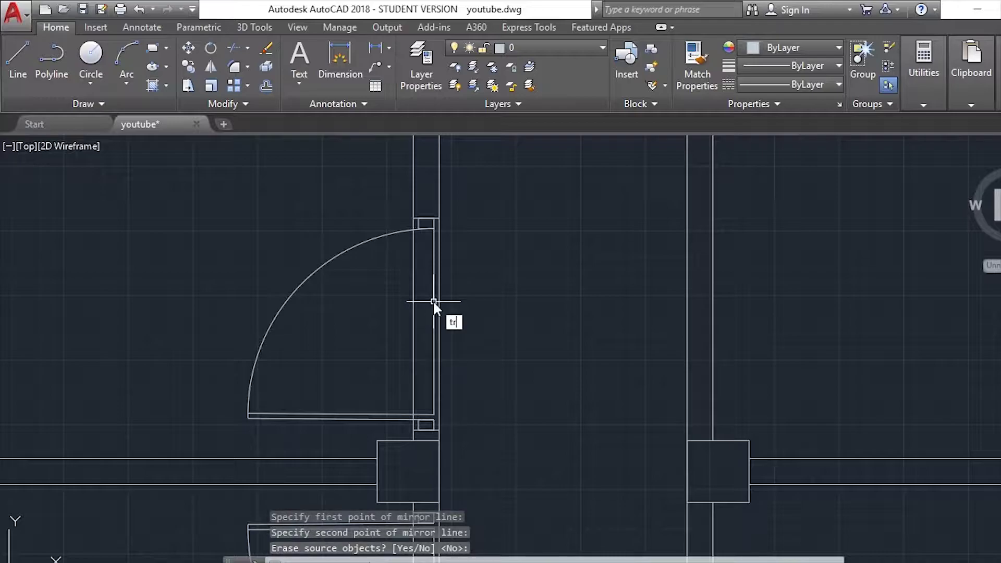
{"action": "key", "text": "Return"}
{"action": "key", "text": "Return"}
{"action": "left_click", "coordinate": [439, 300]}
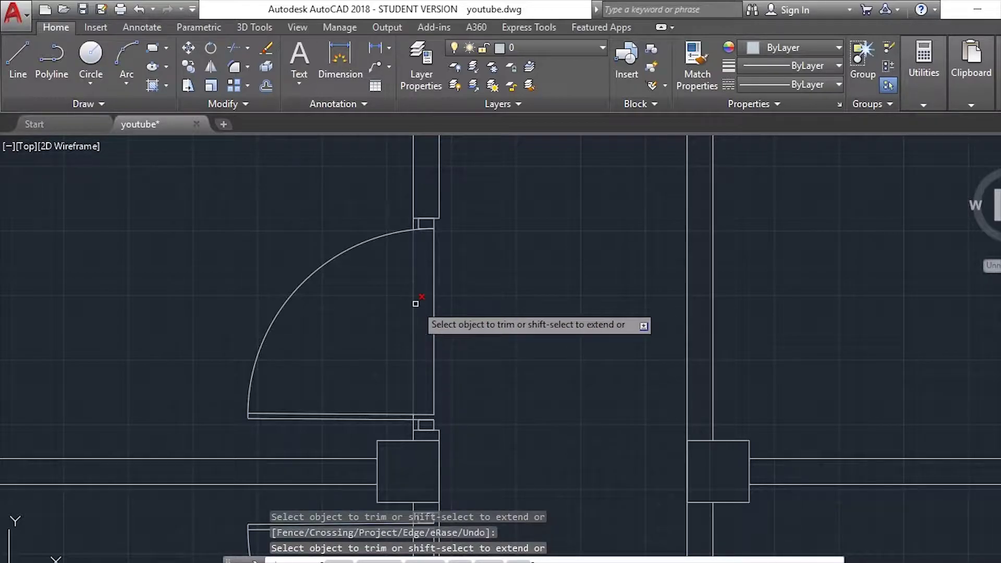
{"action": "scroll", "coordinate": [459, 331], "scroll_direction": "up", "scroll_amount": 2}
{"action": "left_click_drag", "start_coordinate": [459, 331], "coordinate": [413, 340]}
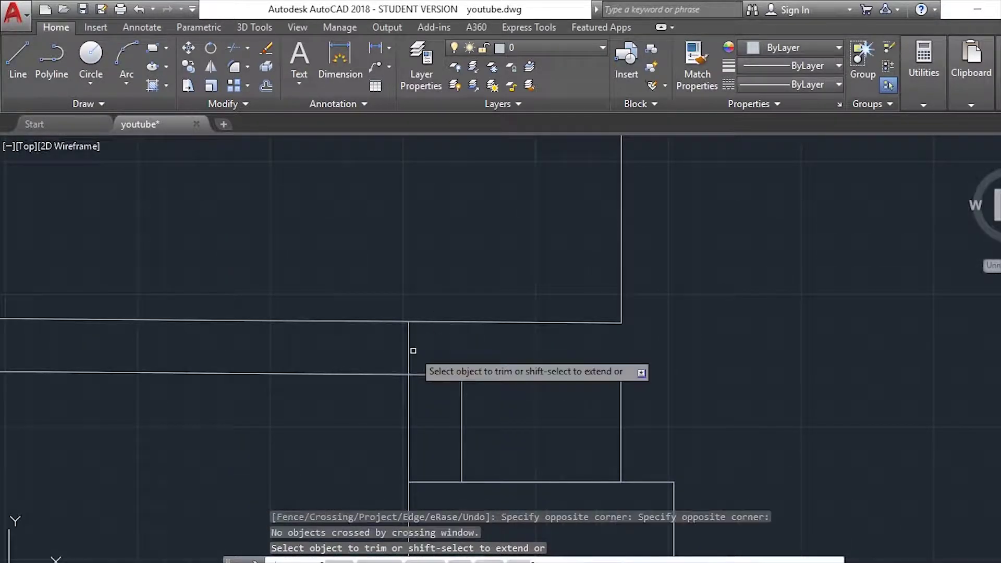
{"action": "middle_click_drag", "start_coordinate": [445, 328], "coordinate": [468, 349]}
{"action": "scroll", "coordinate": [446, 503], "scroll_direction": "down", "scroll_amount": 3}
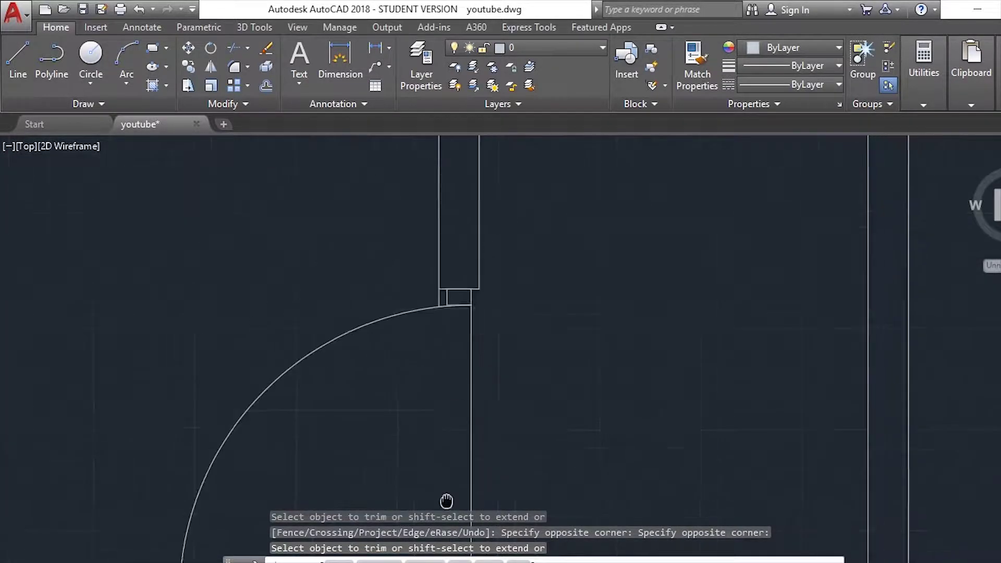
{"action": "scroll", "coordinate": [429, 313], "scroll_direction": "up", "scroll_amount": 4}
{"action": "scroll", "coordinate": [467, 306], "scroll_direction": "down", "scroll_amount": 2}
{"action": "scroll", "coordinate": [469, 360], "scroll_direction": "down", "scroll_amount": 2}
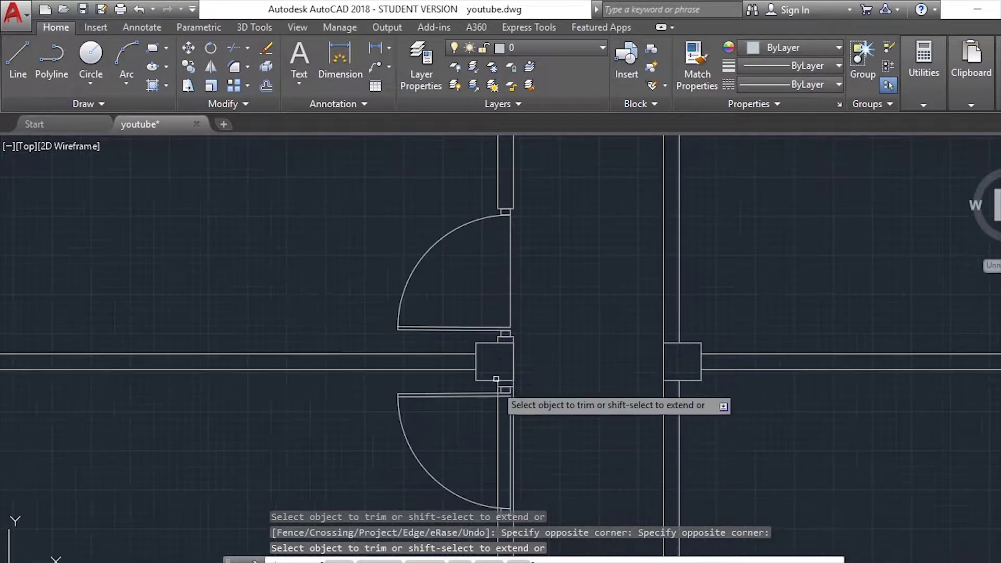
{"action": "scroll", "coordinate": [535, 384], "scroll_direction": "up", "scroll_amount": 5}
- Trim the remaining stray wall lines near the column and at the door jamb
{"action": "left_click", "coordinate": [536, 384]}
{"action": "left_click", "coordinate": [540, 352]}
{"action": "left_click", "coordinate": [553, 400]}
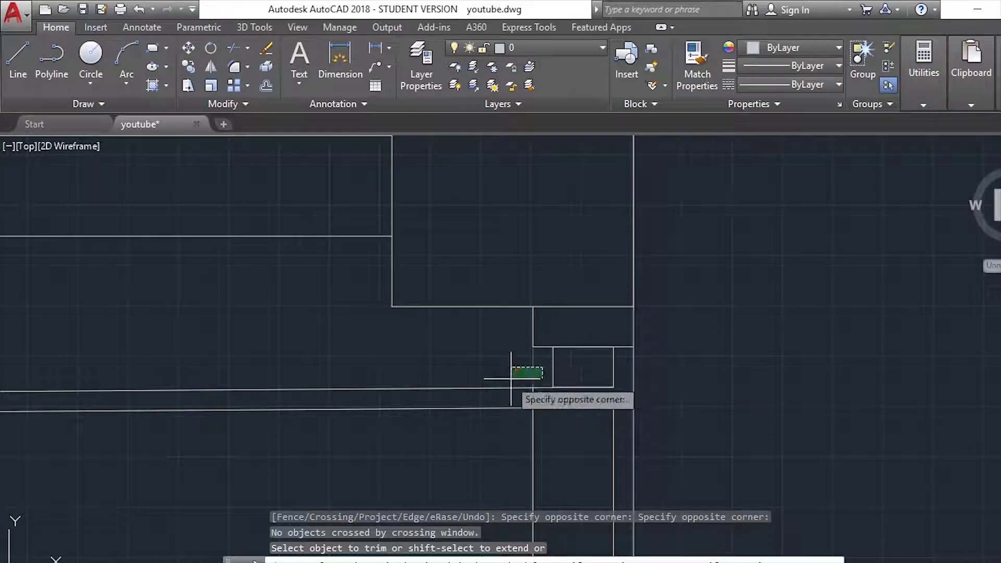
{"action": "left_click", "coordinate": [511, 402]}
{"action": "middle_click_drag", "start_coordinate": [531, 453], "coordinate": [626, 347]}
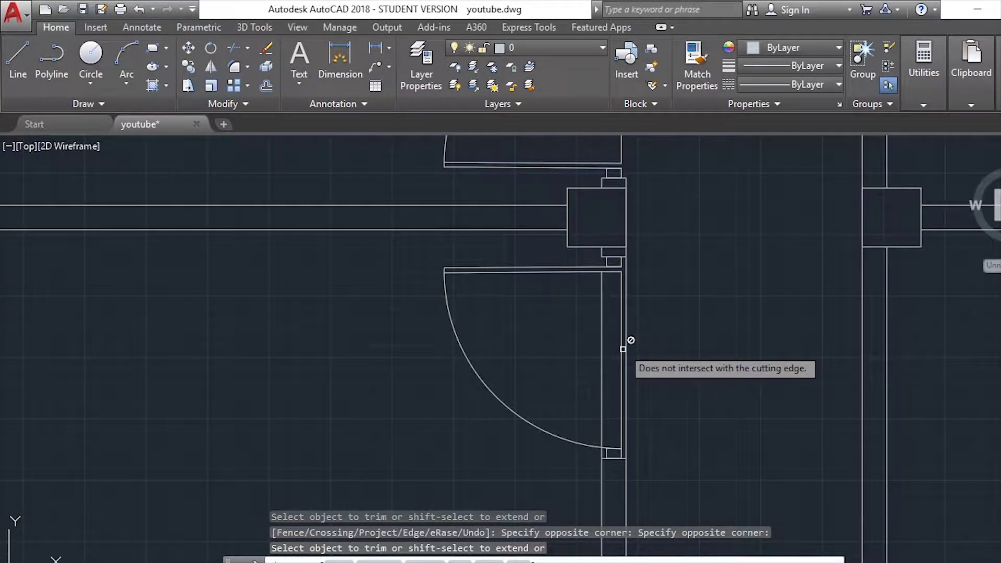
{"action": "left_click", "coordinate": [613, 323]}
{"action": "left_click", "coordinate": [592, 344]}
{"action": "scroll", "coordinate": [600, 458], "scroll_direction": "up", "scroll_amount": 10}
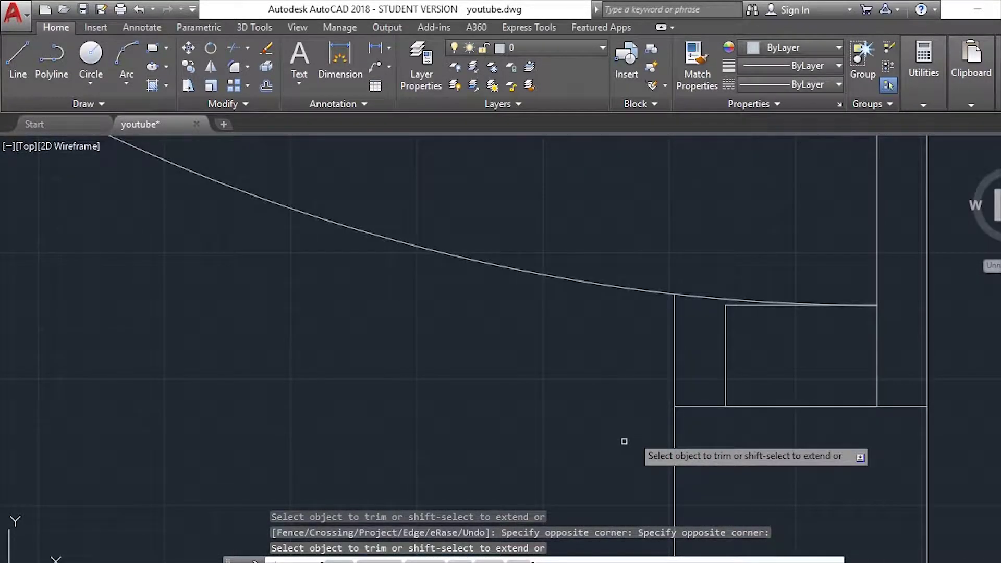
{"action": "scroll", "coordinate": [624, 442], "scroll_direction": "down", "scroll_amount": 5}
{"action": "scroll", "coordinate": [670, 370], "scroll_direction": "up", "scroll_amount": 3}
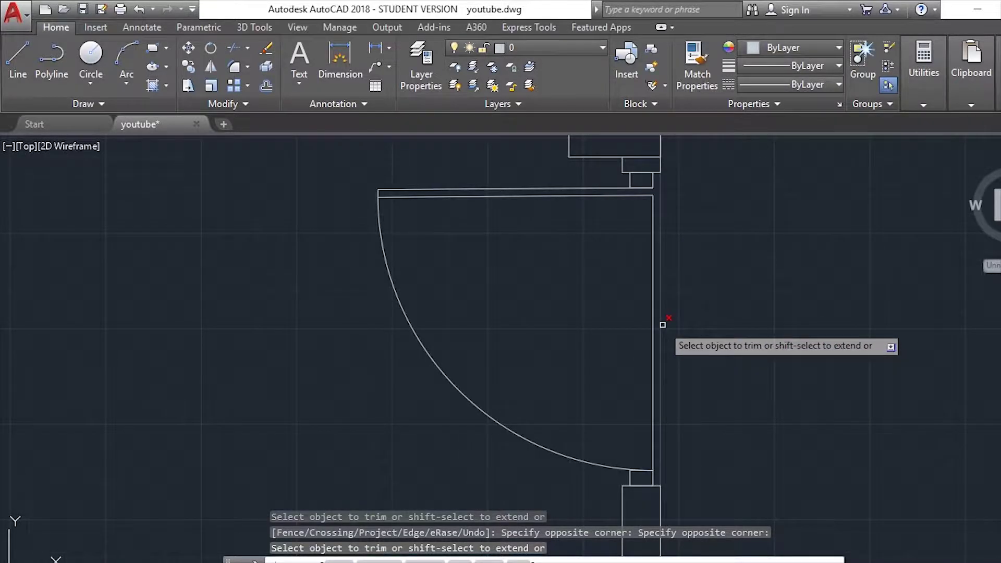
{"action": "scroll", "coordinate": [661, 324], "scroll_direction": "down", "scroll_amount": 8}
{"action": "key", "text": "Escape"}
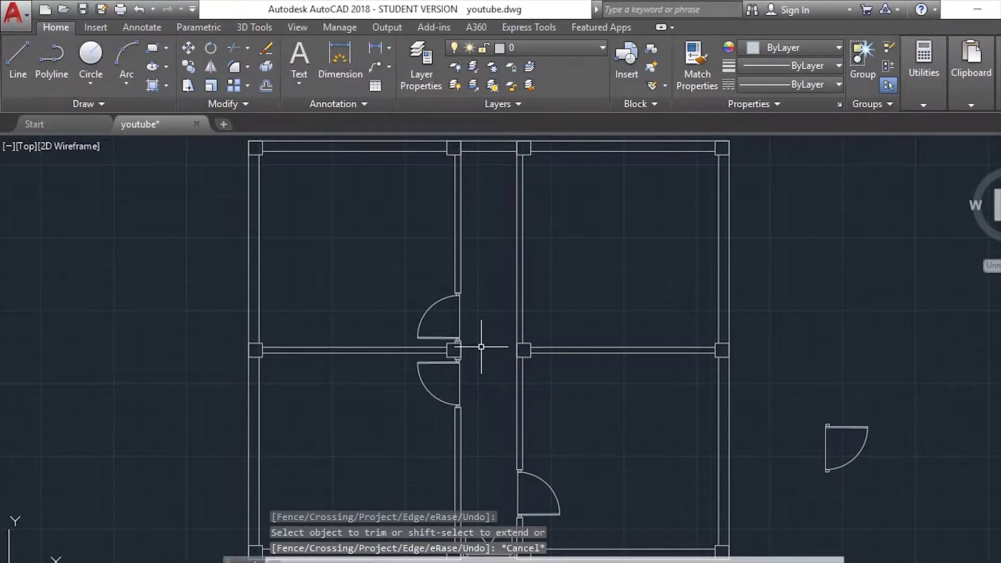
{"action": "scroll", "coordinate": [480, 347], "scroll_direction": "down", "scroll_amount": 2}
{"action": "scroll", "coordinate": [448, 364], "scroll_direction": "up", "scroll_amount": 4}
{"action": "scroll", "coordinate": [425, 291], "scroll_direction": "up", "scroll_amount": 2}
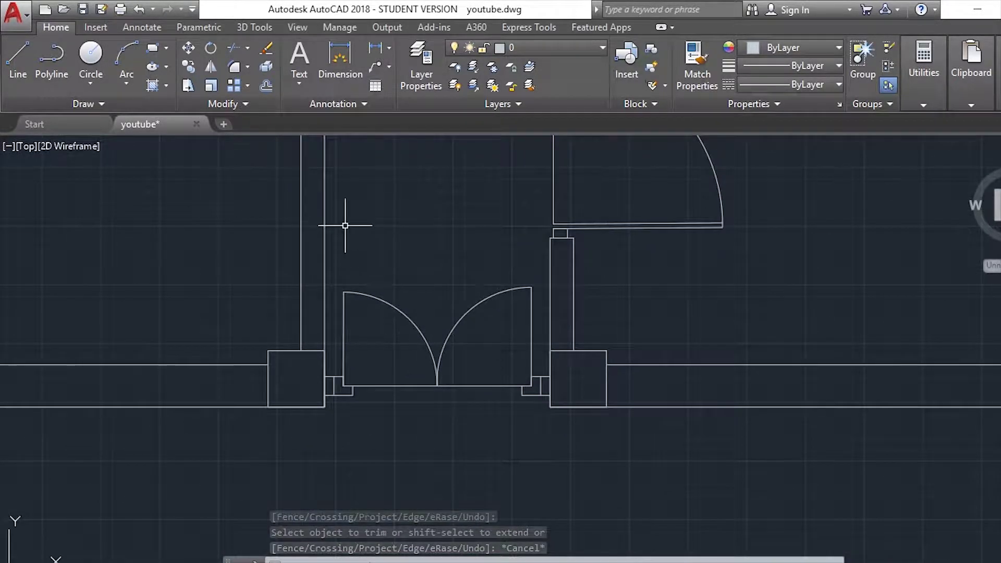
- Delete the stray jamb line beside the column at the double door
{"action": "left_click", "coordinate": [314, 193]}
{"action": "left_click", "coordinate": [559, 455]}
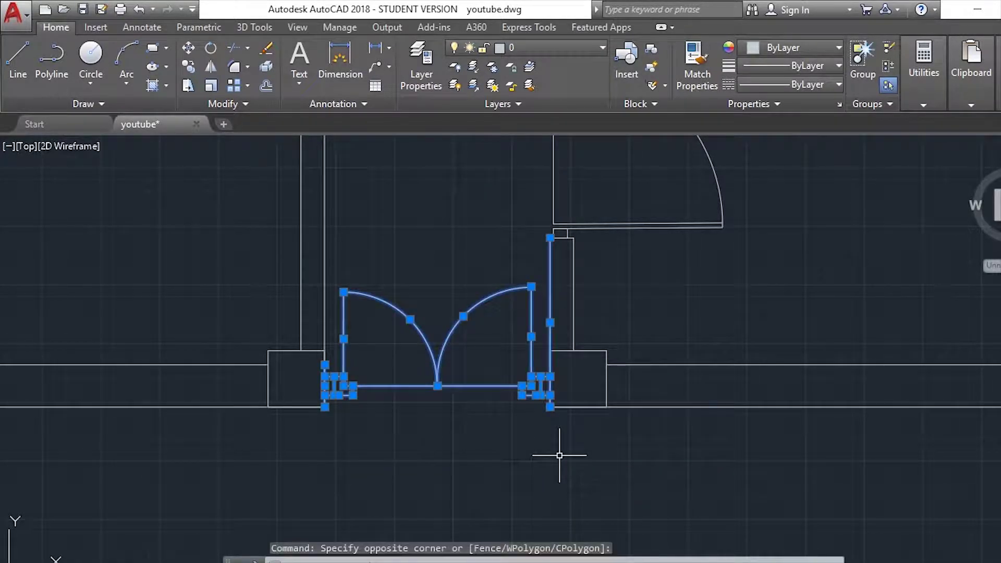
{"action": "key", "text": "Escape"}
{"action": "left_click", "coordinate": [309, 244]}
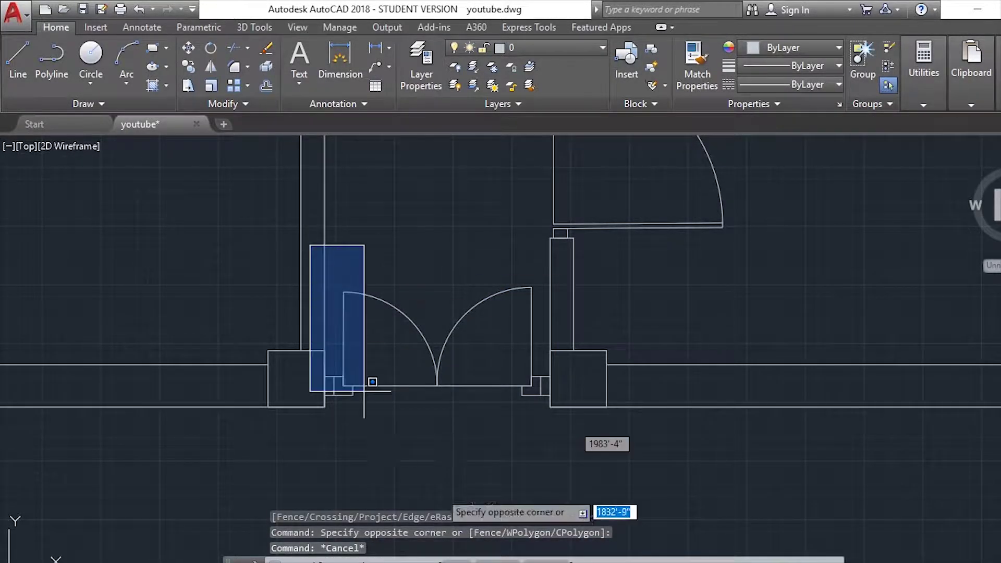
{"action": "left_click", "coordinate": [564, 472]}
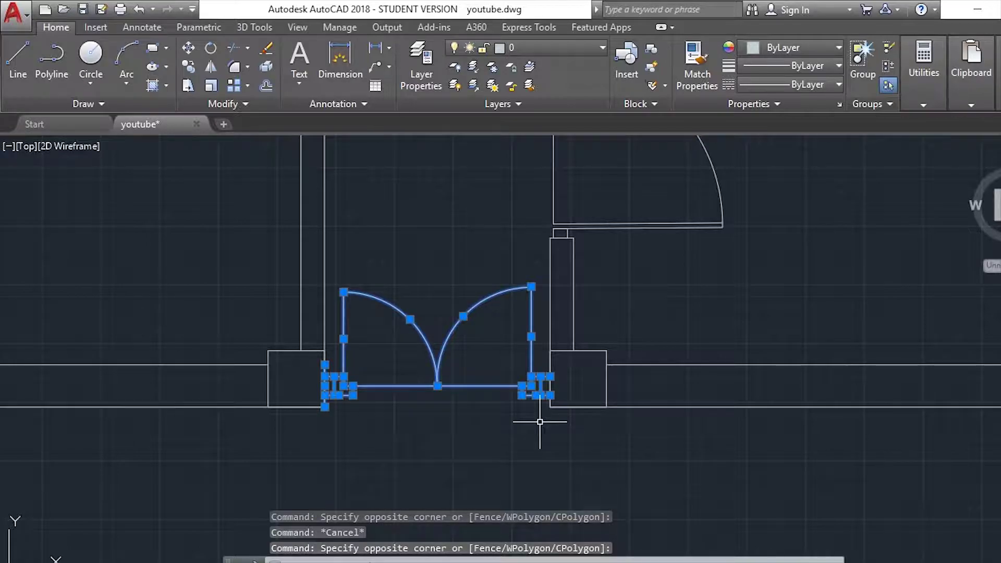
{"action": "key", "text": "Escape"}
{"action": "left_click", "coordinate": [323, 389]}
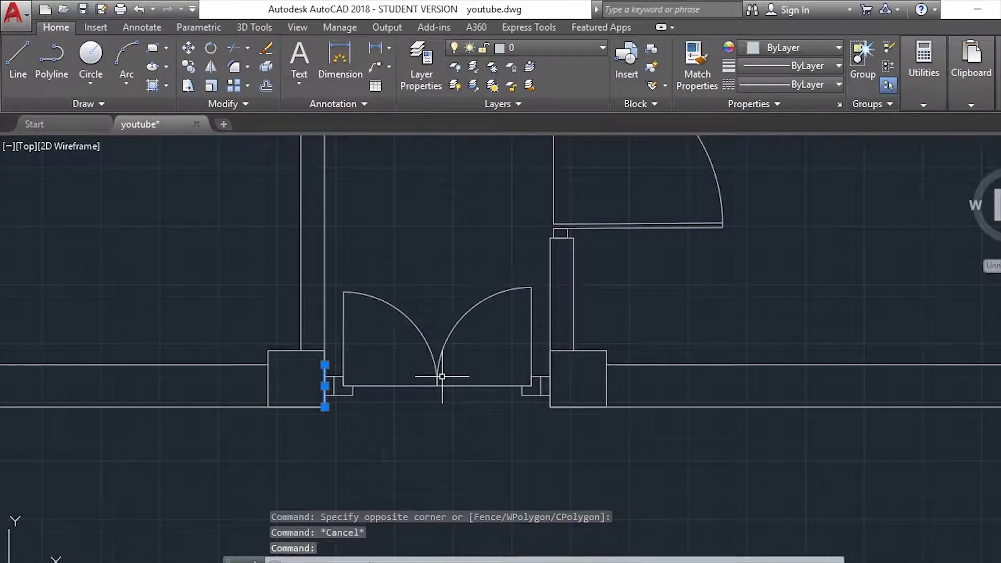
{"action": "key", "text": "Delete"}
- Mirror the double door with frames to the opposite corridor opening, keeping the original
{"action": "left_click", "coordinate": [308, 263]}
{"action": "left_click", "coordinate": [566, 456]}
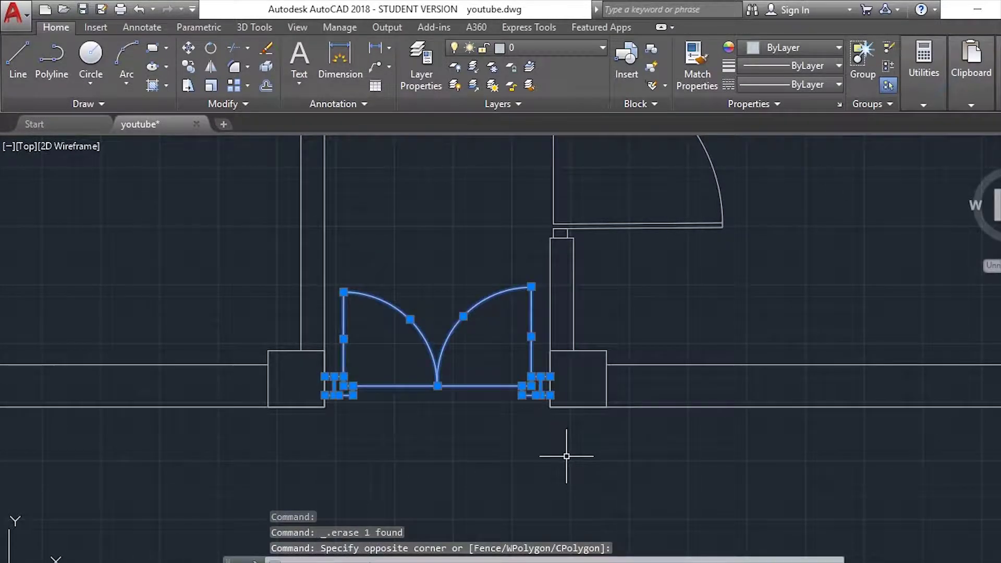
{"action": "type", "text": "mi9"}
{"action": "key", "text": "Return"}
{"action": "scroll", "coordinate": [552, 521], "scroll_direction": "down", "scroll_amount": 5}
{"action": "scroll", "coordinate": [544, 508], "scroll_direction": "up", "scroll_amount": 5}
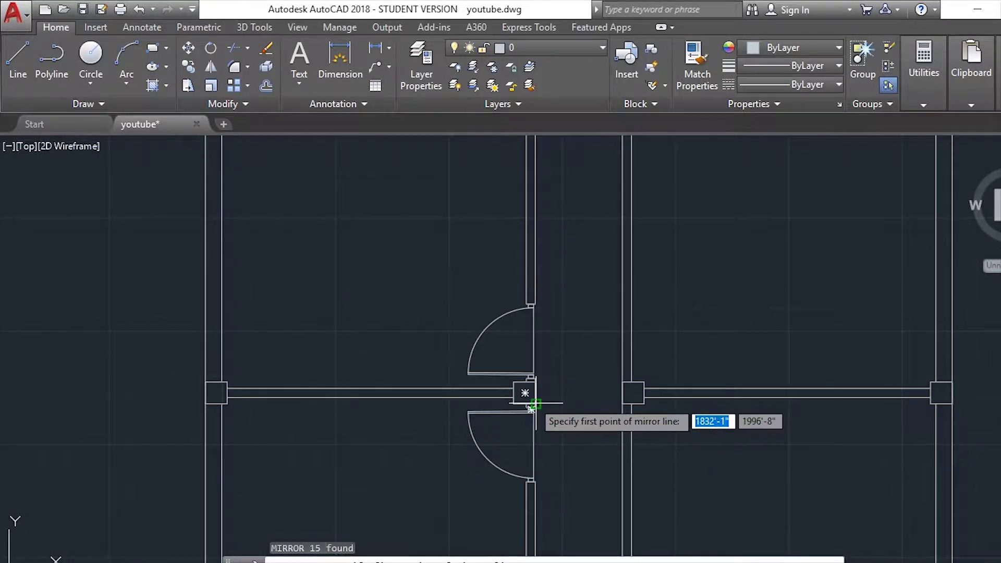
{"action": "scroll", "coordinate": [531, 401], "scroll_direction": "up", "scroll_amount": 2}
{"action": "left_click", "coordinate": [519, 393]}
{"action": "left_click", "coordinate": [675, 392]}
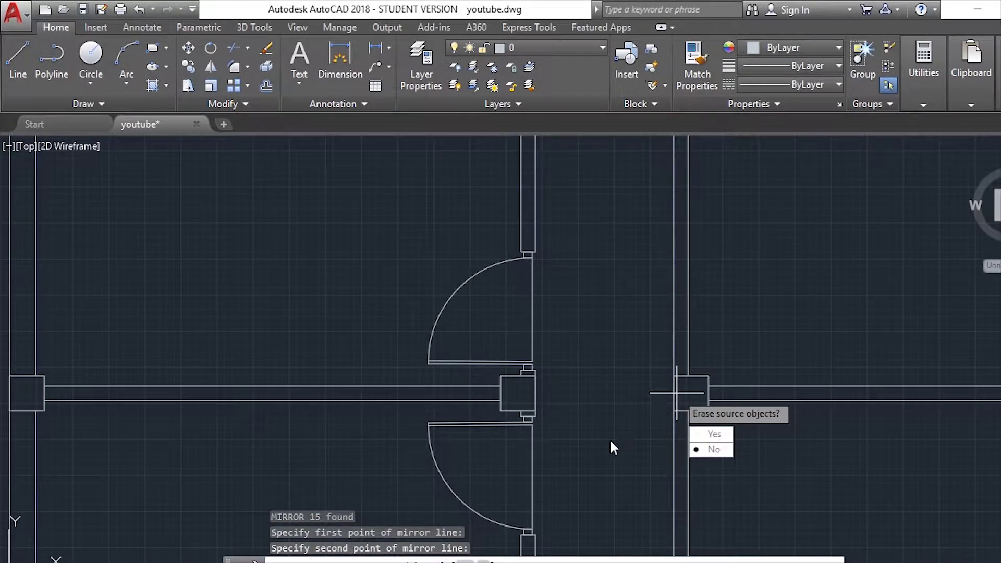
{"action": "scroll", "coordinate": [613, 446], "scroll_direction": "down", "scroll_amount": 4}
{"action": "key", "text": "Return"}
{"action": "scroll", "coordinate": [615, 438], "scroll_direction": "up", "scroll_amount": 4}
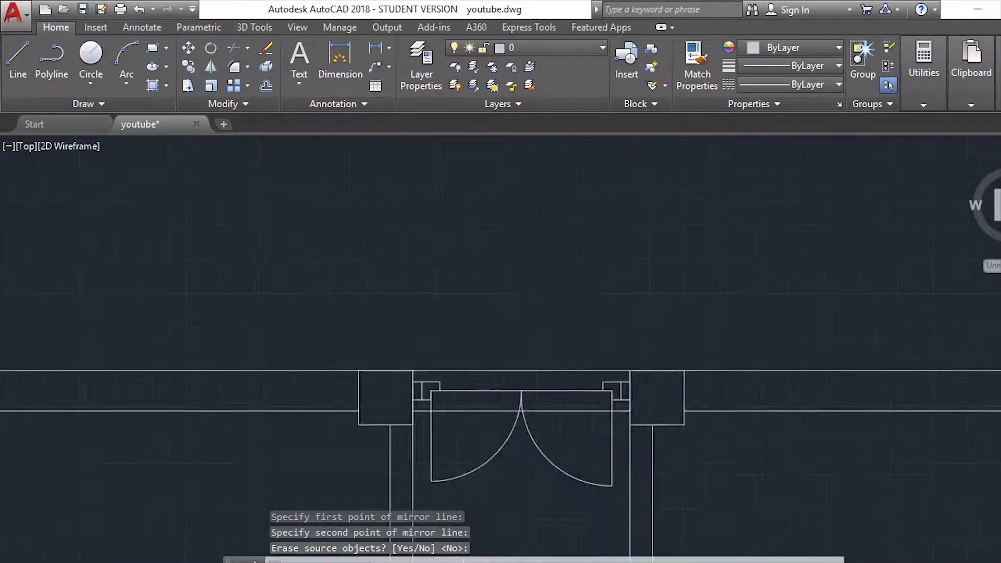
{"action": "scroll", "coordinate": [529, 319], "scroll_direction": "up", "scroll_amount": 1}
{"action": "scroll", "coordinate": [529, 312], "scroll_direction": "up", "scroll_amount": 1}
{"action": "type", "text": "tr"}
{"action": "key", "text": "Return"}
{"action": "key", "text": "Return"}
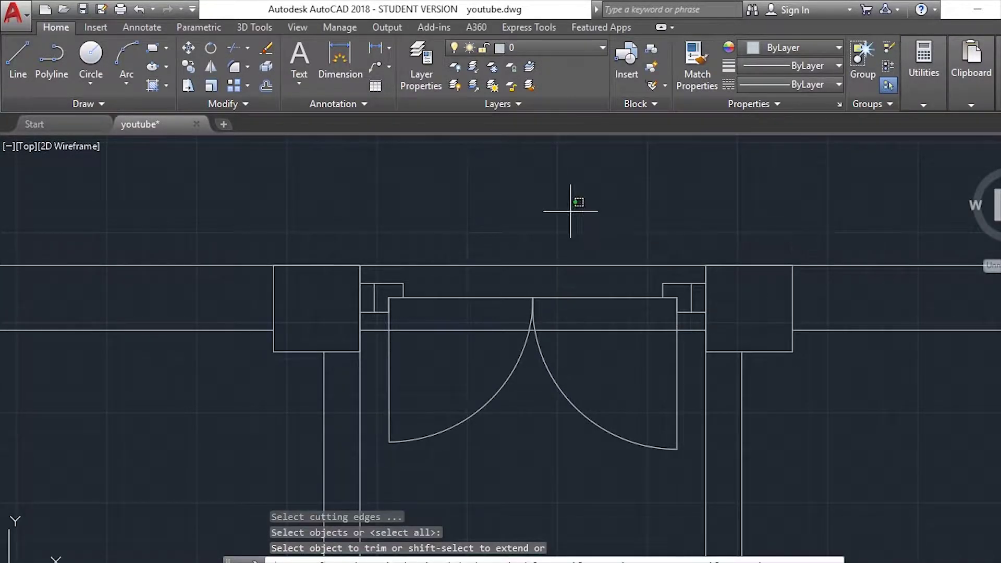
{"action": "left_click", "coordinate": [571, 211]}
{"action": "left_click", "coordinate": [488, 329]}
{"action": "scroll", "coordinate": [488, 329], "scroll_direction": "up", "scroll_amount": 2}
{"action": "scroll", "coordinate": [330, 275], "scroll_direction": "down", "scroll_amount": 1}
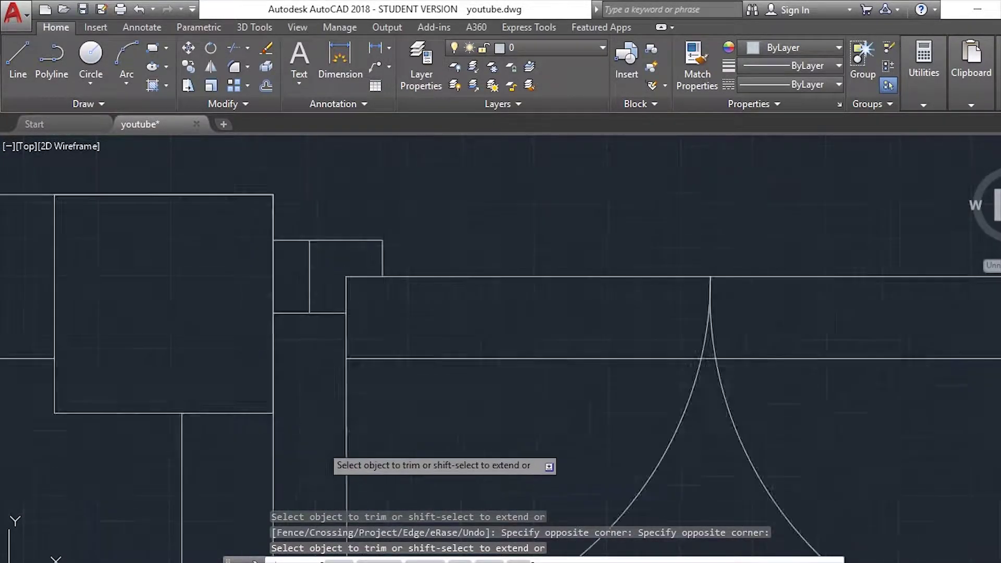
{"action": "scroll", "coordinate": [320, 444], "scroll_direction": "down", "scroll_amount": 3}
{"action": "scroll", "coordinate": [617, 396], "scroll_direction": "up", "scroll_amount": 2}
{"action": "scroll", "coordinate": [591, 415], "scroll_direction": "down", "scroll_amount": 2}
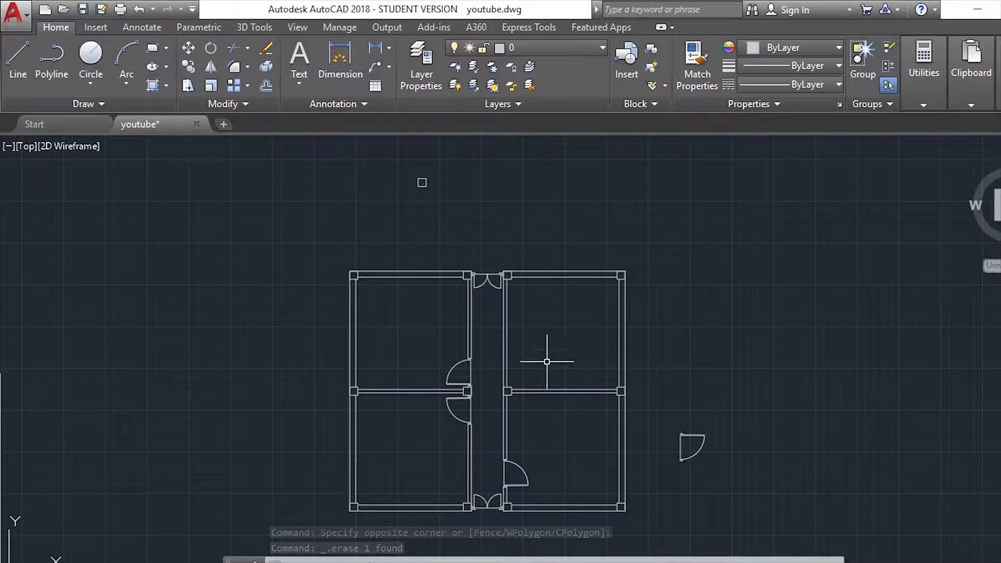
{"action": "scroll", "coordinate": [521, 354], "scroll_direction": "up", "scroll_amount": 2}
{"action": "scroll", "coordinate": [473, 346], "scroll_direction": "up", "scroll_amount": 4}
{"action": "scroll", "coordinate": [554, 324], "scroll_direction": "down", "scroll_amount": 4}
{"action": "scroll", "coordinate": [523, 369], "scroll_direction": "up", "scroll_amount": 1}
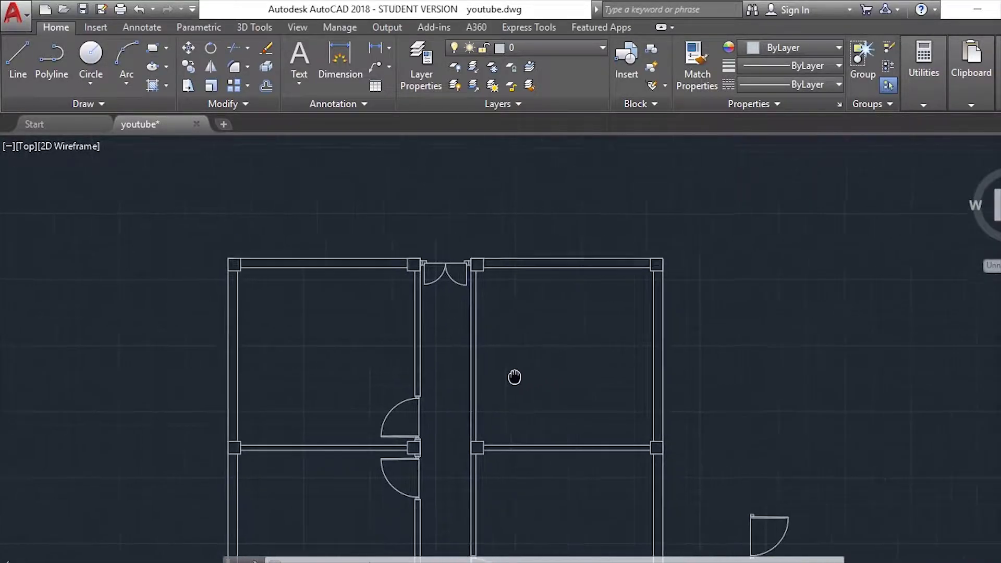
{"action": "middle_click_drag", "start_coordinate": [514, 377], "coordinate": [514, 374]}
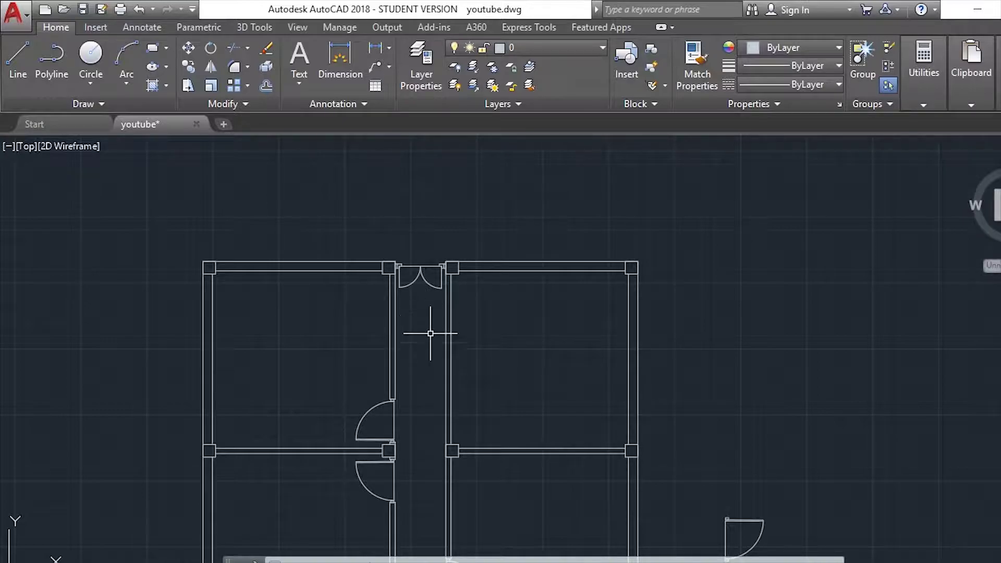
{"action": "type", "text": "tr"}
- Trim the corridor wall segment, then erase the leftover vertical wall line beside it
{"action": "key", "text": "Return"}
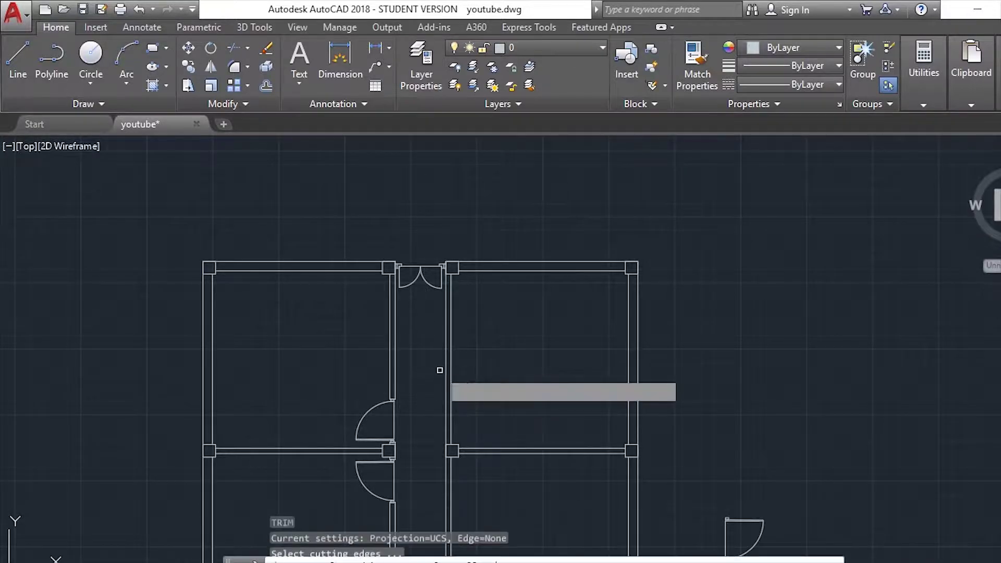
{"action": "key", "text": "Return"}
{"action": "left_click", "coordinate": [446, 362]}
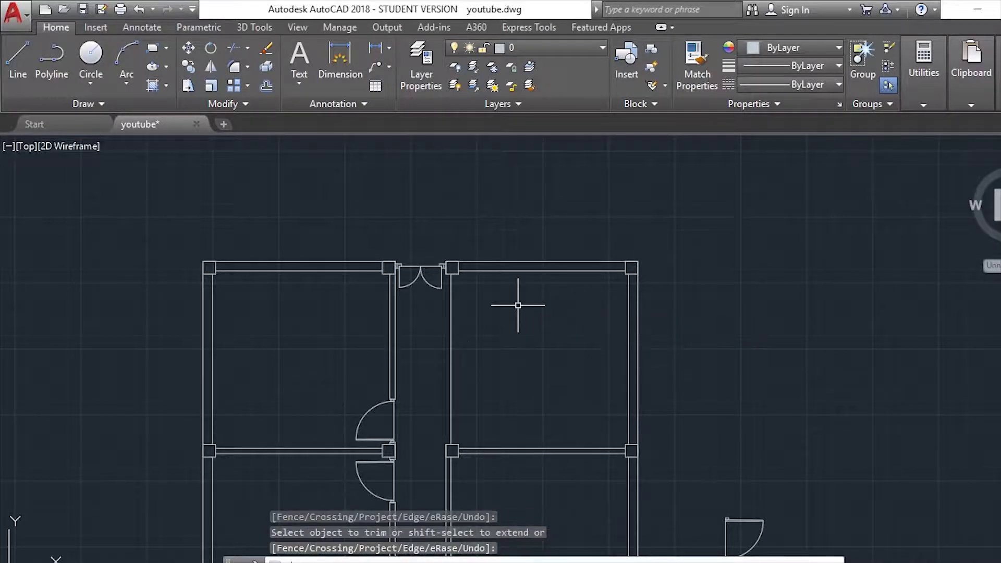
{"action": "key", "text": "Escape"}
{"action": "left_click_drag", "start_coordinate": [469, 330], "coordinate": [421, 409]}
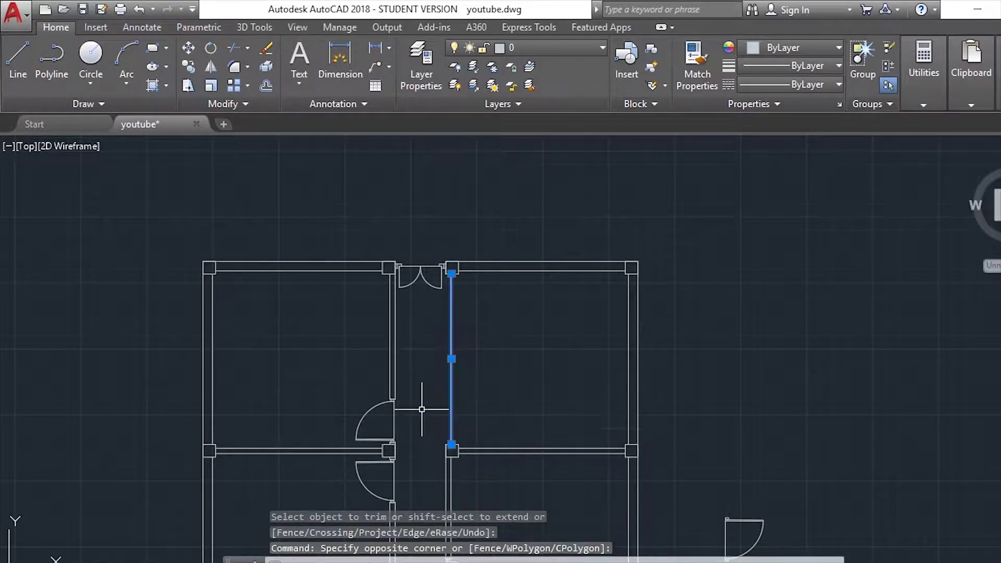
{"action": "key", "text": "Delete"}
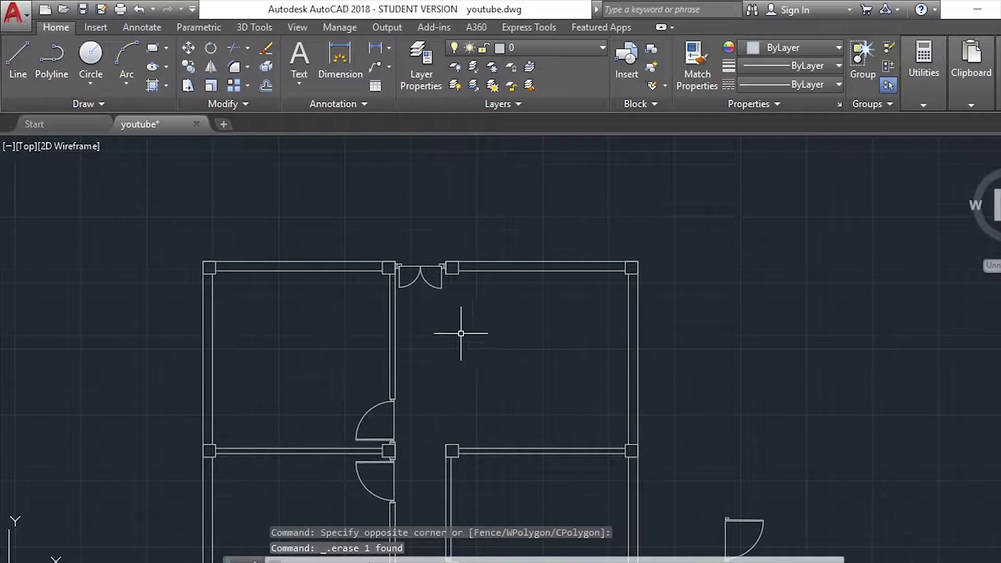
{"action": "scroll", "coordinate": [269, 259], "scroll_direction": "up", "scroll_amount": 2}
{"action": "scroll", "coordinate": [301, 251], "scroll_direction": "down", "scroll_amount": 2}
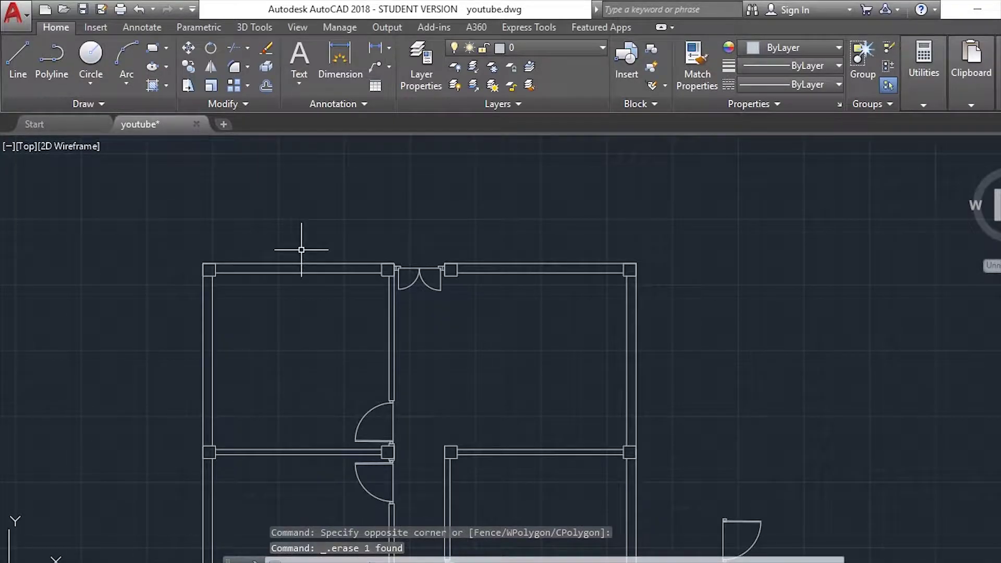
{"action": "scroll", "coordinate": [301, 250], "scroll_direction": "up", "scroll_amount": 2}
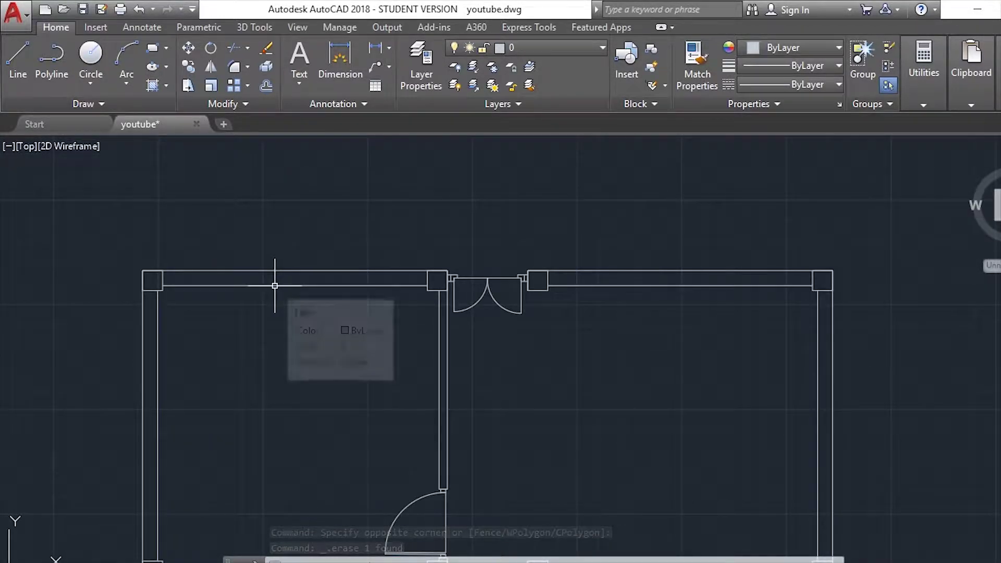
- Draw a short break line across the top wall
{"action": "key", "text": "Escape"}
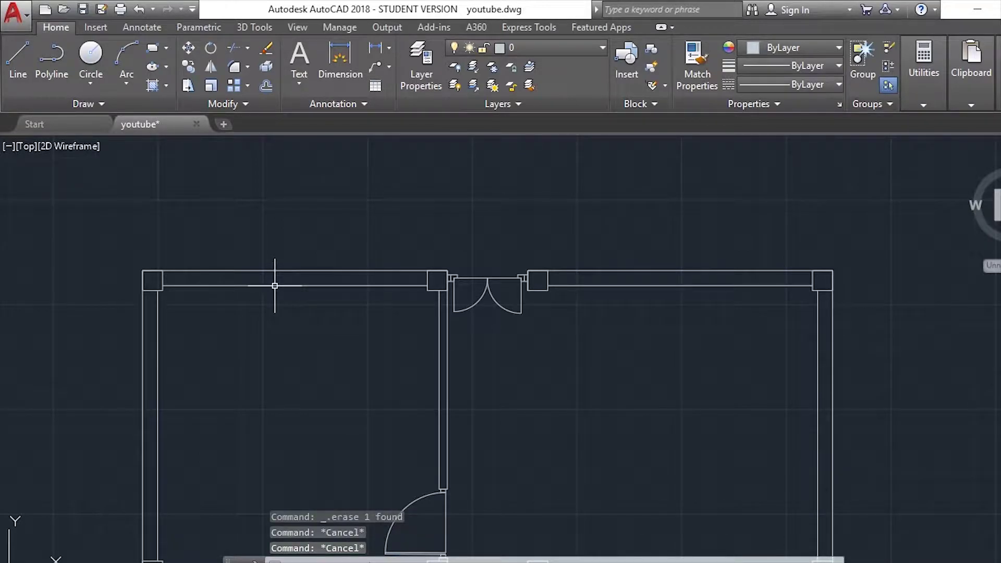
{"action": "type", "text": "l"}
{"action": "key", "text": "Return"}
{"action": "left_click", "coordinate": [295, 286]}
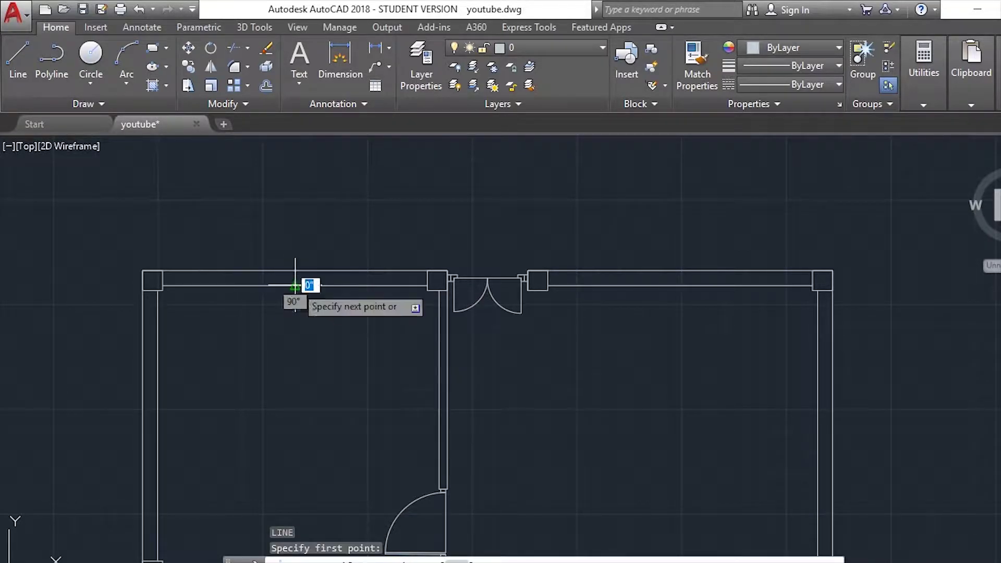
{"action": "key", "text": "Escape"}
{"action": "key", "text": "Escape"}
{"action": "scroll", "coordinate": [256, 273], "scroll_direction": "up", "scroll_amount": 4}
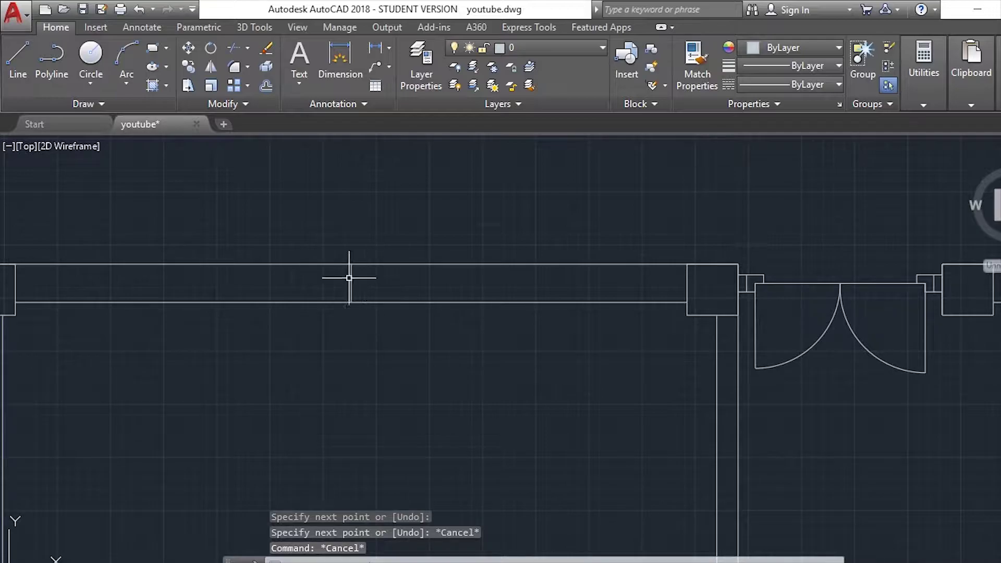
{"action": "scroll", "coordinate": [349, 278], "scroll_direction": "down", "scroll_amount": 5}
{"action": "middle_click_drag", "start_coordinate": [267, 351], "coordinate": [273, 290]}
- Draw two short cross lines marking breaks in the left wall
{"action": "key", "text": "Return"}
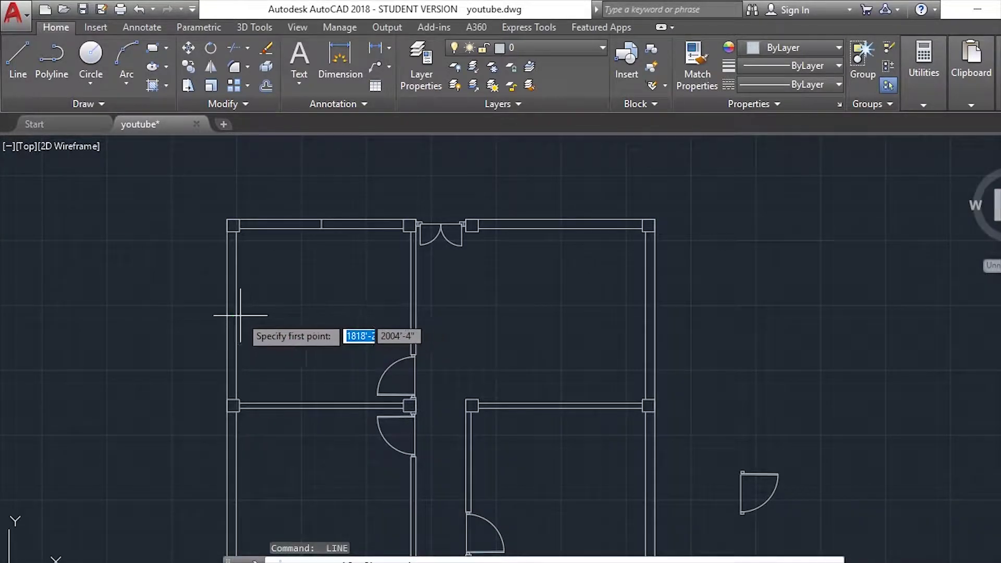
{"action": "left_click", "coordinate": [226, 316]}
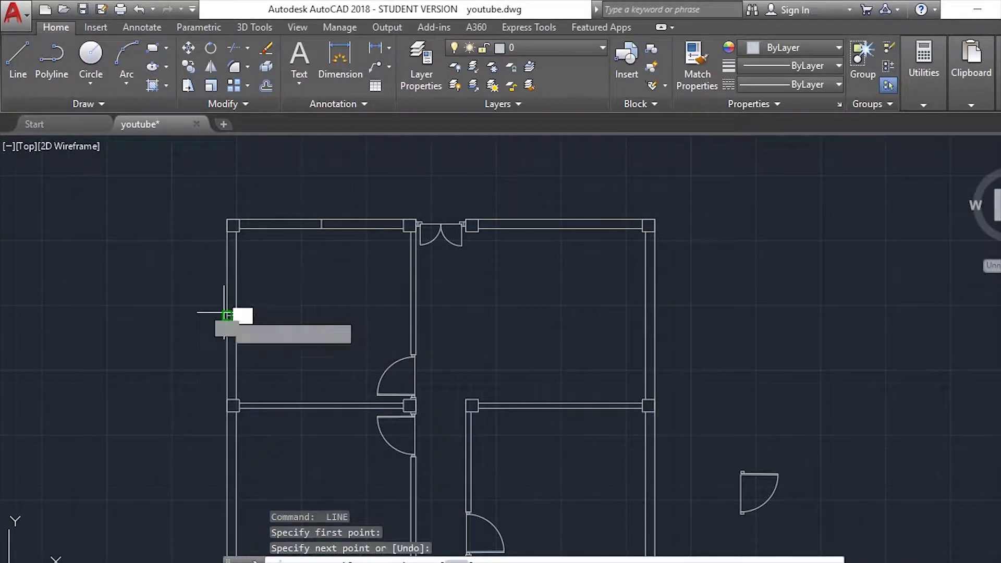
{"action": "left_click", "coordinate": [230, 368]}
{"action": "scroll", "coordinate": [230, 368], "scroll_direction": "down", "scroll_amount": 4}
{"action": "scroll", "coordinate": [242, 374], "scroll_direction": "up", "scroll_amount": 5}
{"action": "key", "text": "Return"}
{"action": "key", "text": "Return"}
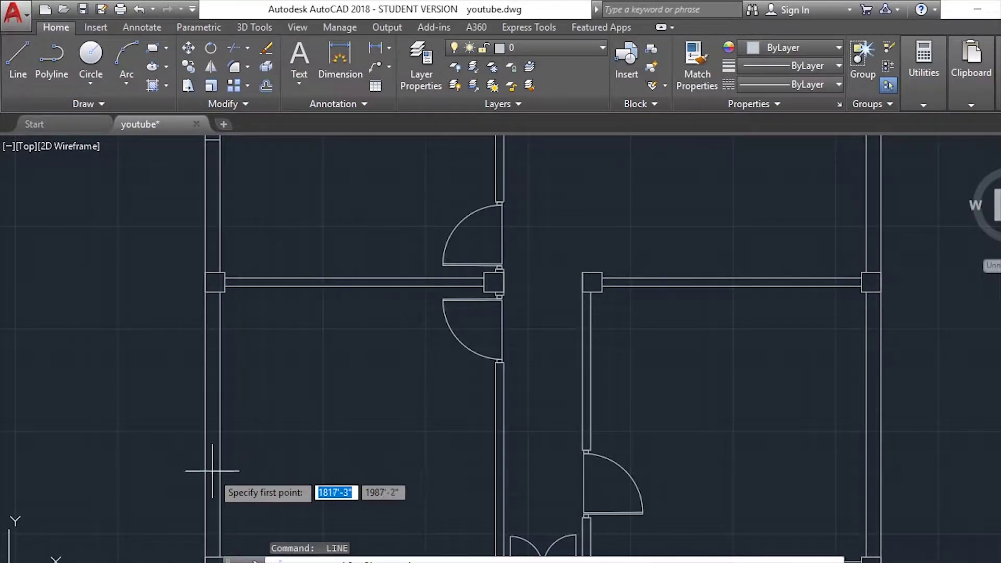
{"action": "left_click", "coordinate": [219, 424]}
{"action": "left_click", "coordinate": [201, 424]}
{"action": "type", "text": "5'"}
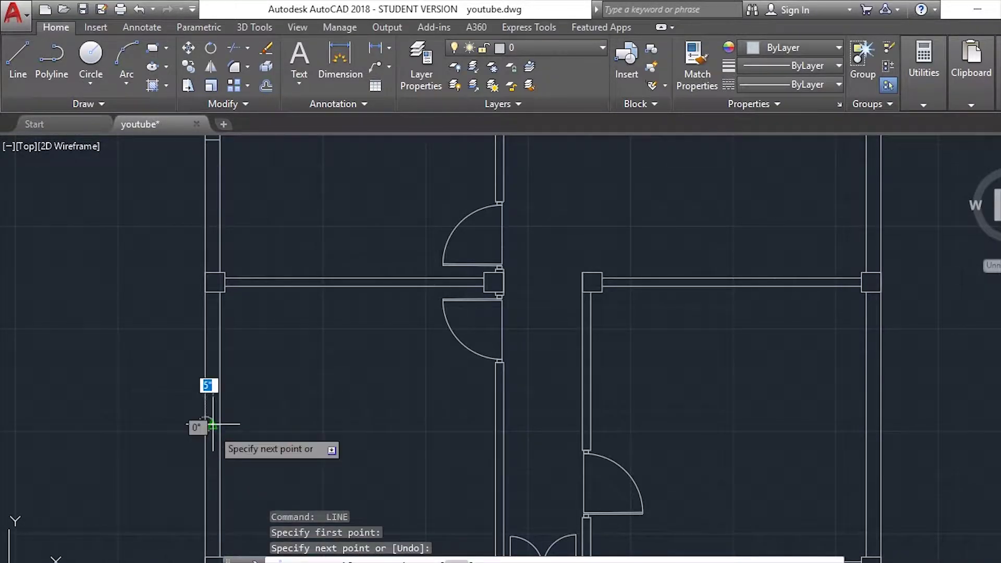
{"action": "key", "text": "Return"}
{"action": "scroll", "coordinate": [253, 431], "scroll_direction": "down", "scroll_amount": 5}
{"action": "scroll", "coordinate": [259, 347], "scroll_direction": "up", "scroll_amount": 6}
- Add two short break lines across the bottom wall
{"action": "key", "text": "Return"}
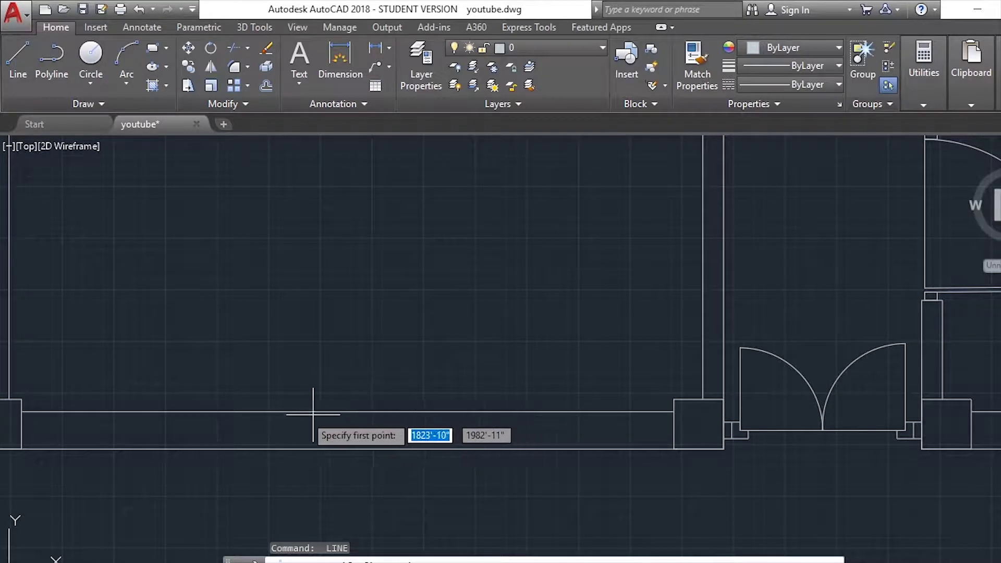
{"action": "scroll", "coordinate": [308, 402], "scroll_direction": "down", "scroll_amount": 3}
{"action": "scroll", "coordinate": [333, 406], "scroll_direction": "down", "scroll_amount": 2}
{"action": "left_click", "coordinate": [328, 410]}
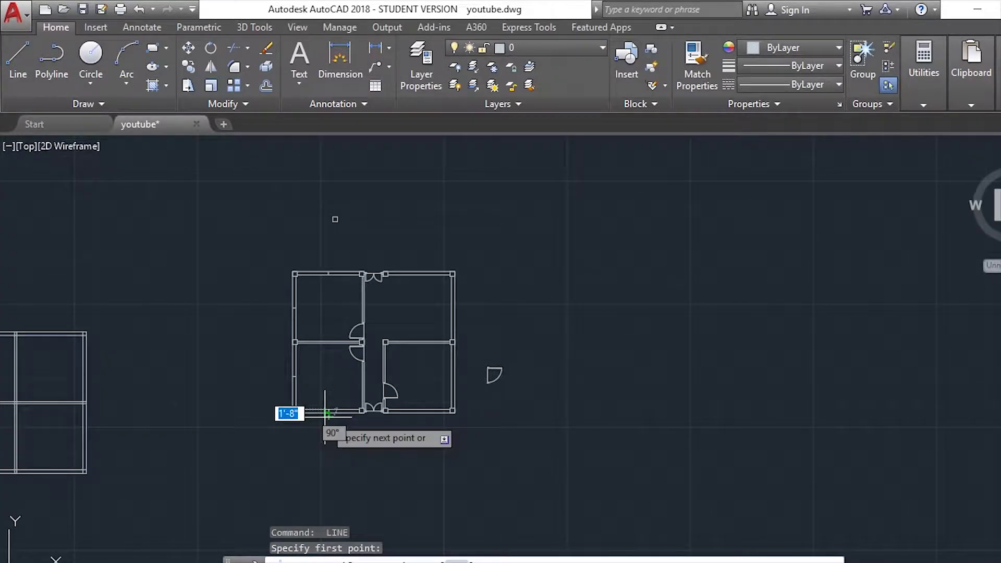
{"action": "scroll", "coordinate": [333, 408], "scroll_direction": "up", "scroll_amount": 6}
{"action": "key", "text": "Return"}
{"action": "key", "text": "Return"}
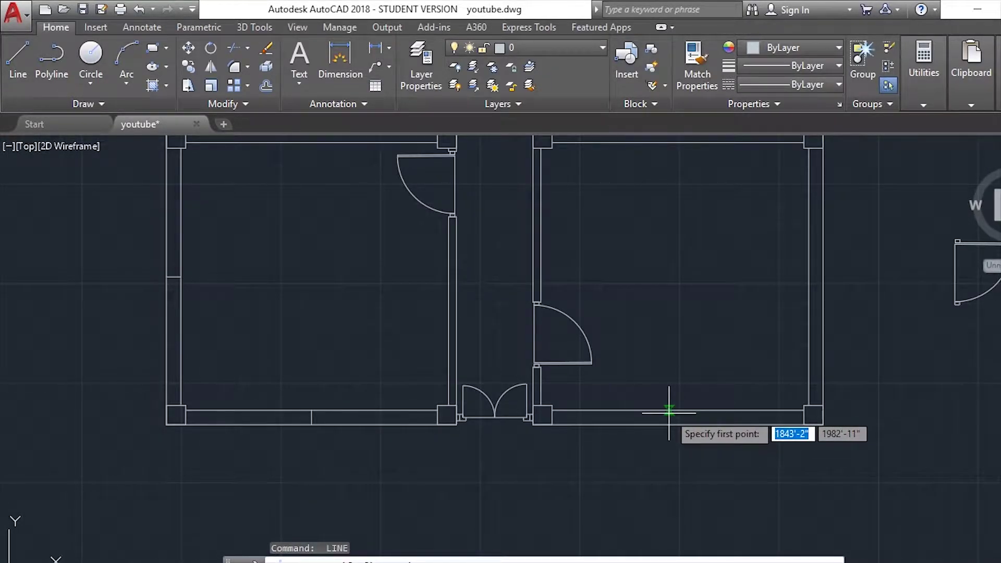
{"action": "left_click", "coordinate": [677, 410]}
{"action": "scroll", "coordinate": [672, 417], "scroll_direction": "down", "scroll_amount": 3}
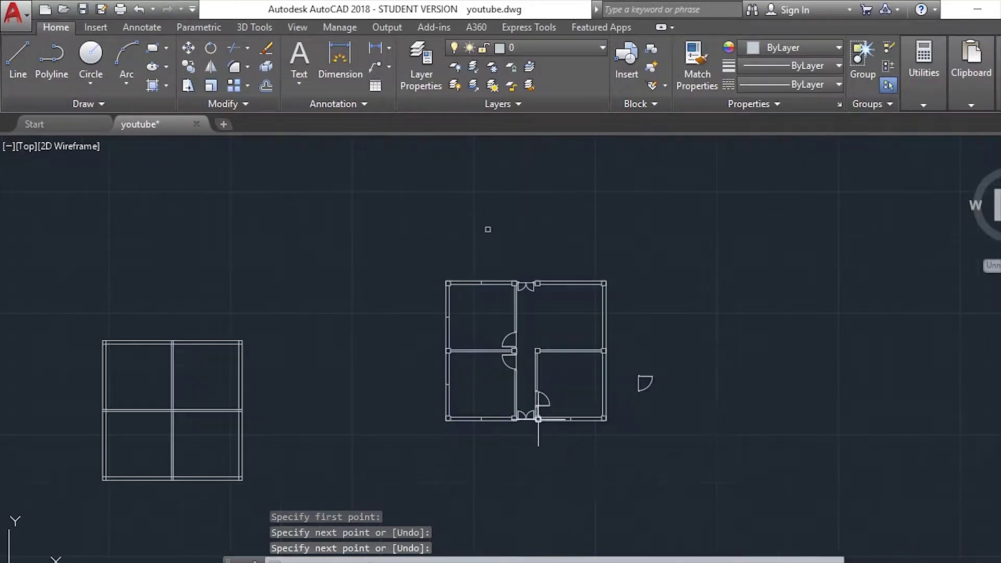
{"action": "scroll", "coordinate": [603, 368], "scroll_direction": "up", "scroll_amount": 5}
- Draw a cross line at the right-hand wall break
{"action": "key", "text": "Return"}
{"action": "key", "text": "Return"}
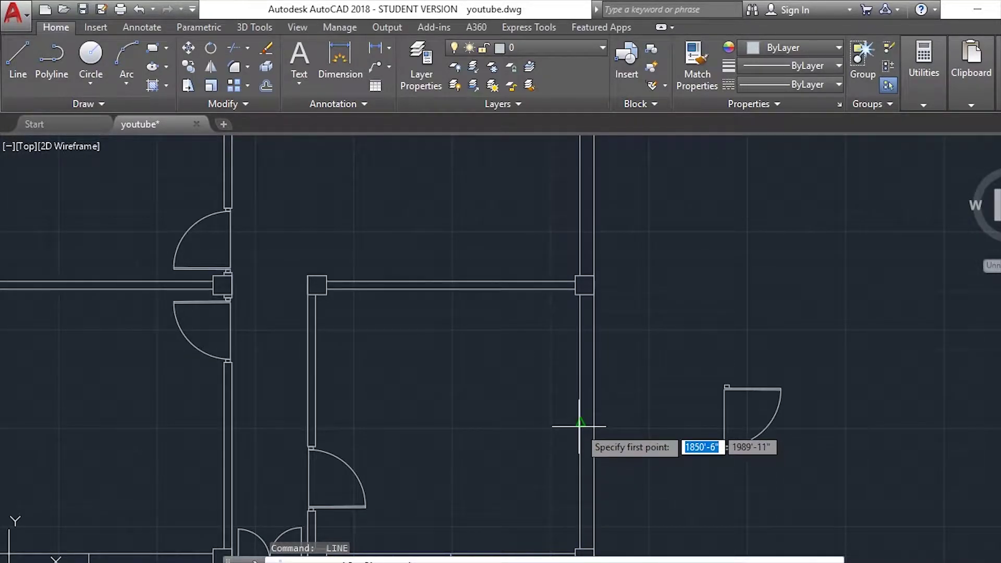
{"action": "left_click", "coordinate": [577, 421]}
{"action": "left_click", "coordinate": [642, 354]}
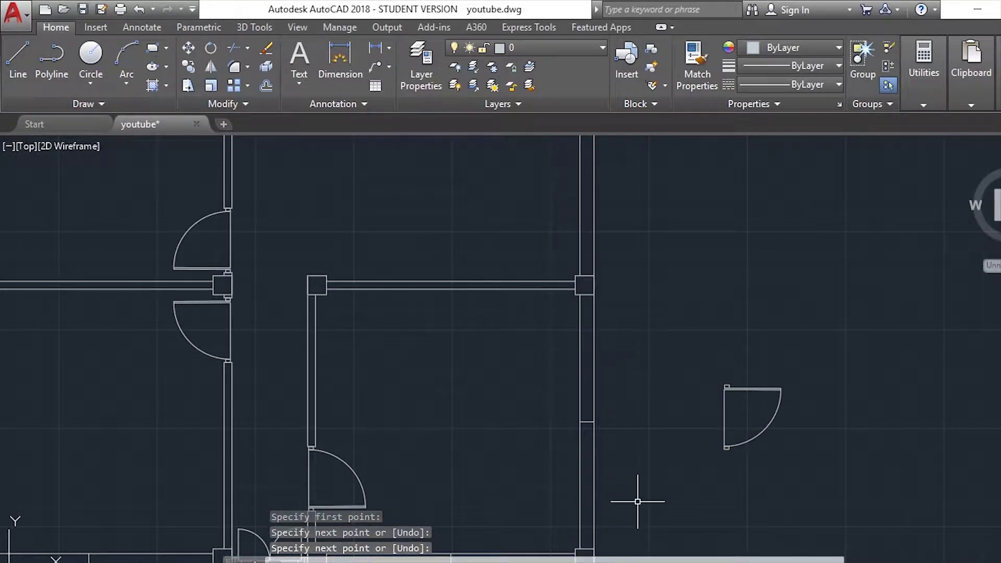
{"action": "scroll", "coordinate": [599, 364], "scroll_direction": "down", "scroll_amount": 3}
{"action": "scroll", "coordinate": [577, 297], "scroll_direction": "up", "scroll_amount": 4}
- Add another cross line on the right wall and one across the top wall
{"action": "key", "text": "Return"}
{"action": "key", "text": "Return"}
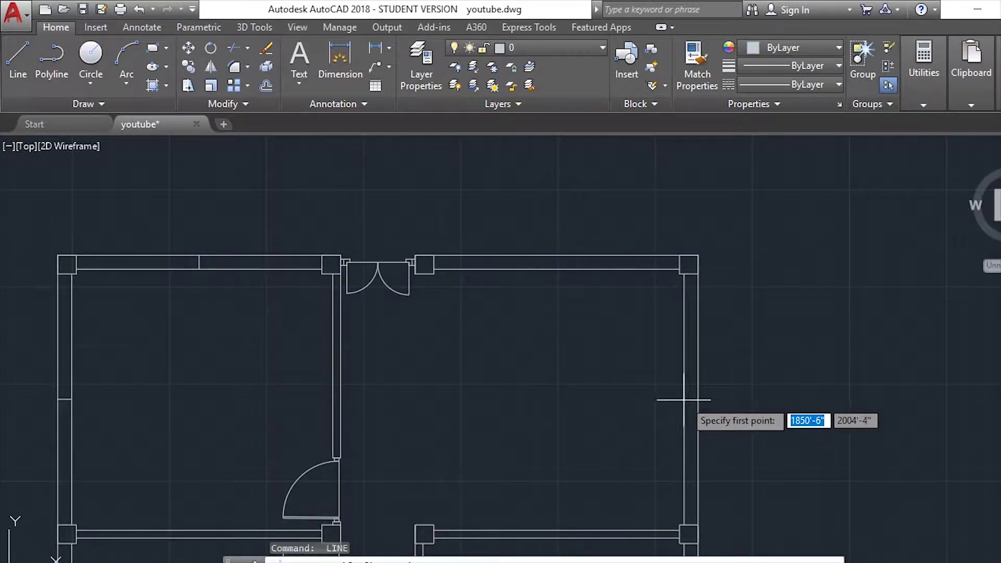
{"action": "left_click", "coordinate": [687, 354]}
{"action": "left_click", "coordinate": [677, 292]}
{"action": "key", "text": "Return"}
{"action": "key", "text": "Return"}
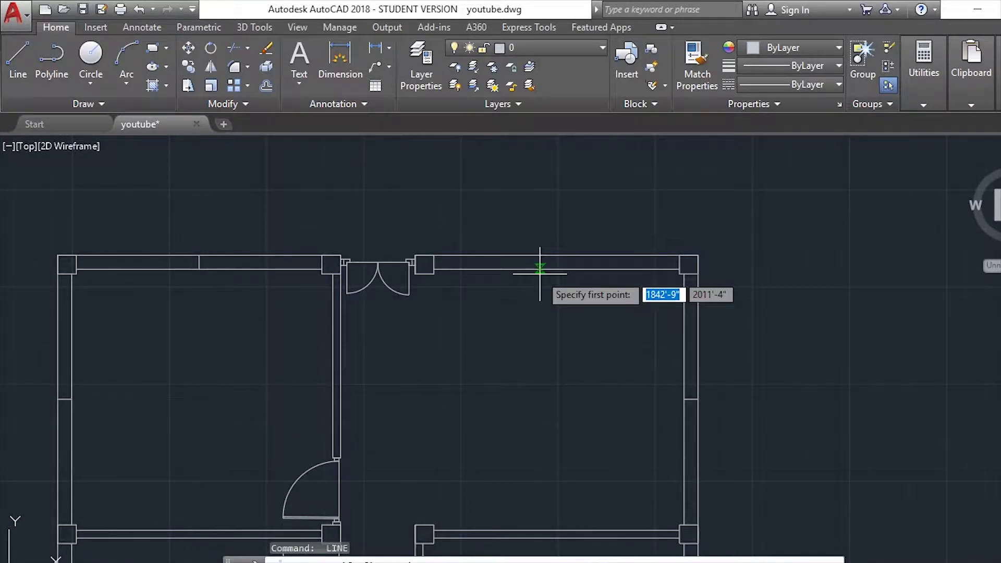
{"action": "left_click", "coordinate": [561, 270]}
{"action": "scroll", "coordinate": [608, 224], "scroll_direction": "down", "scroll_amount": 3}
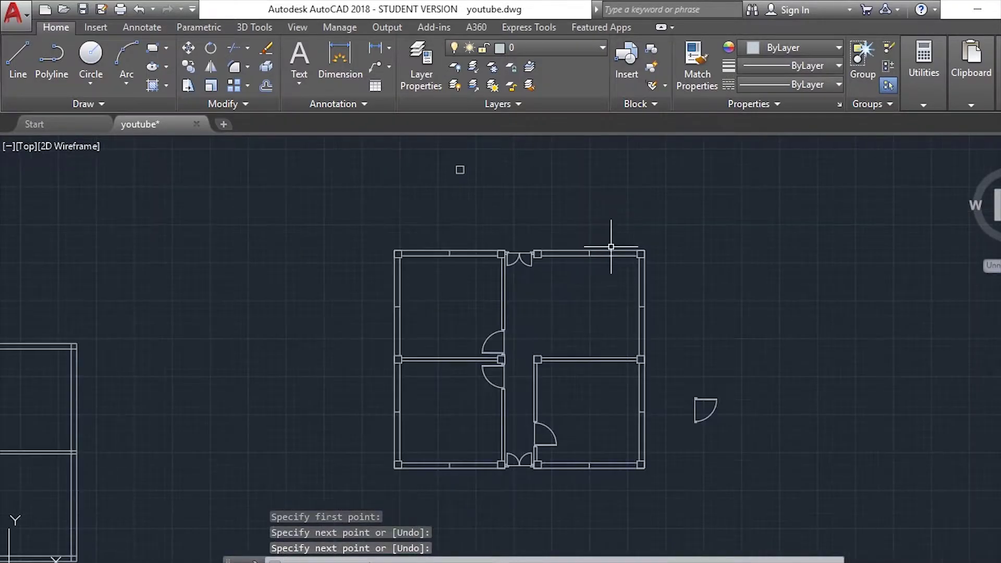
{"action": "scroll", "coordinate": [459, 235], "scroll_direction": "up", "scroll_amount": 2}
{"action": "scroll", "coordinate": [427, 252], "scroll_direction": "up", "scroll_amount": 2}
- Finish the lines and select the new short line in the top wall
{"action": "key", "text": "Return"}
{"action": "left_click", "coordinate": [427, 252]}
{"action": "left_click", "coordinate": [384, 258]}
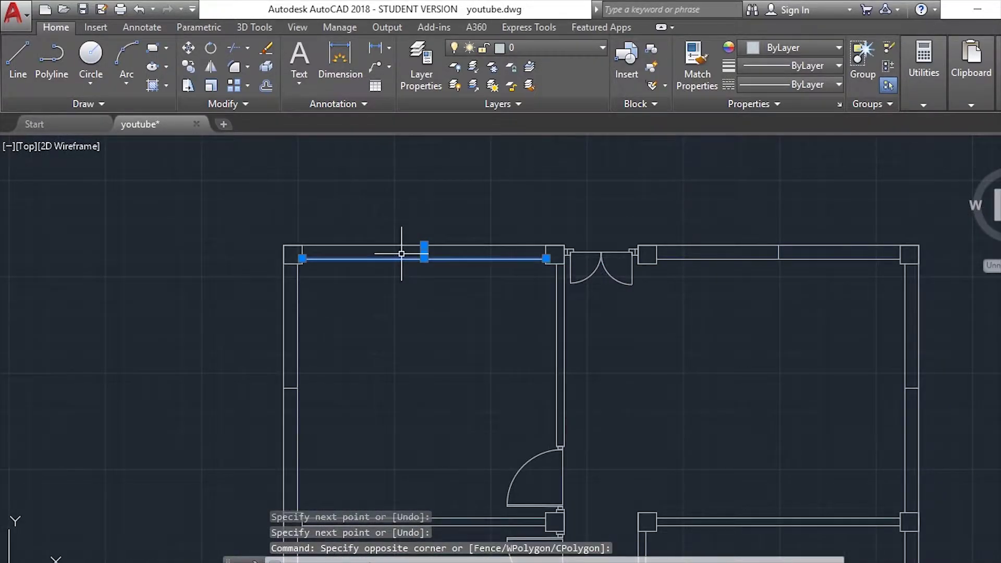
{"action": "key", "text": "Escape"}
{"action": "scroll", "coordinate": [411, 255], "scroll_direction": "up", "scroll_amount": 4}
{"action": "left_click", "coordinate": [447, 248]}
{"action": "left_click", "coordinate": [388, 251]}
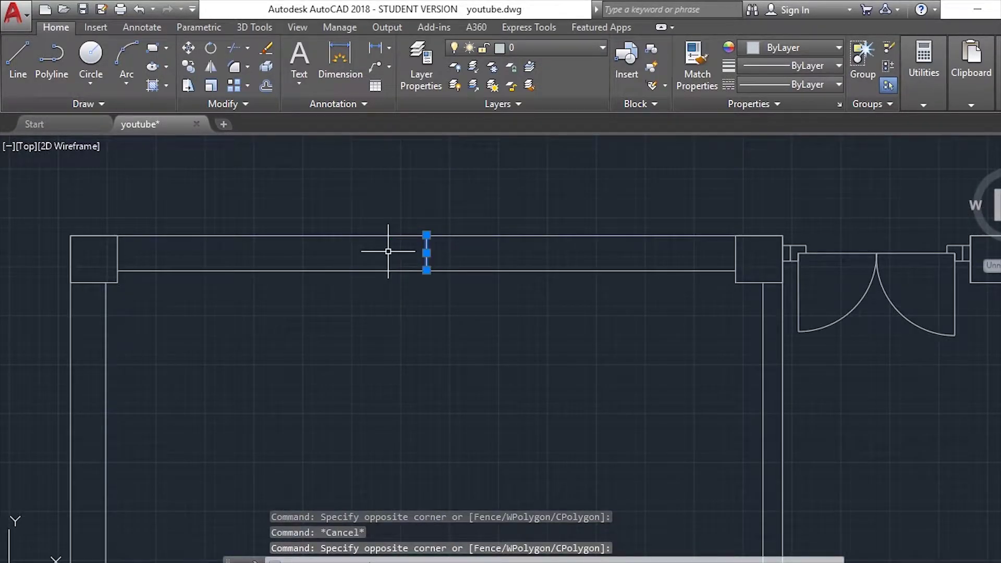
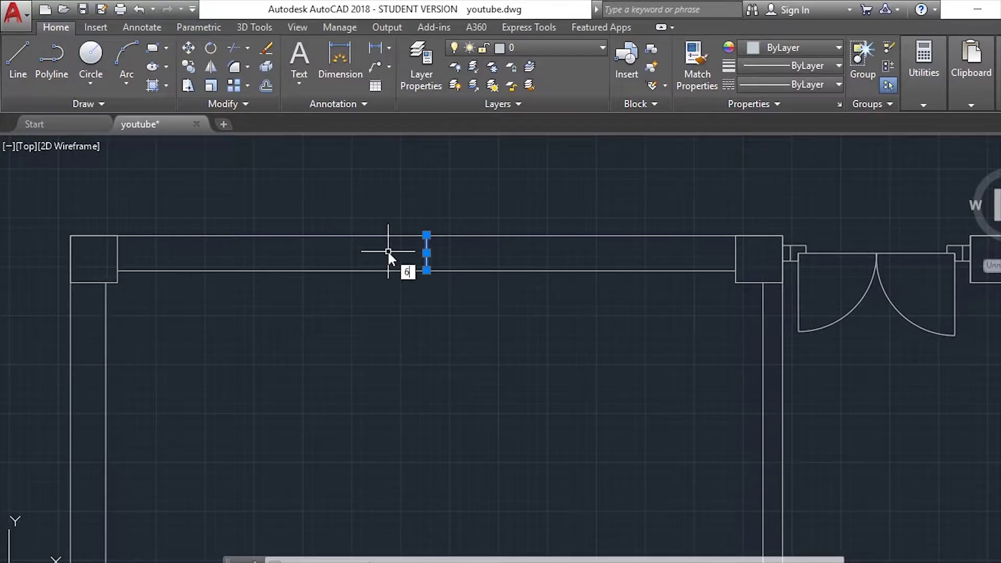
- Offset the wall's vertical line 3' to each side to form the two window panels
{"action": "type", "text": "'"}
{"action": "key", "text": "Return"}
{"action": "key", "text": "Escape"}
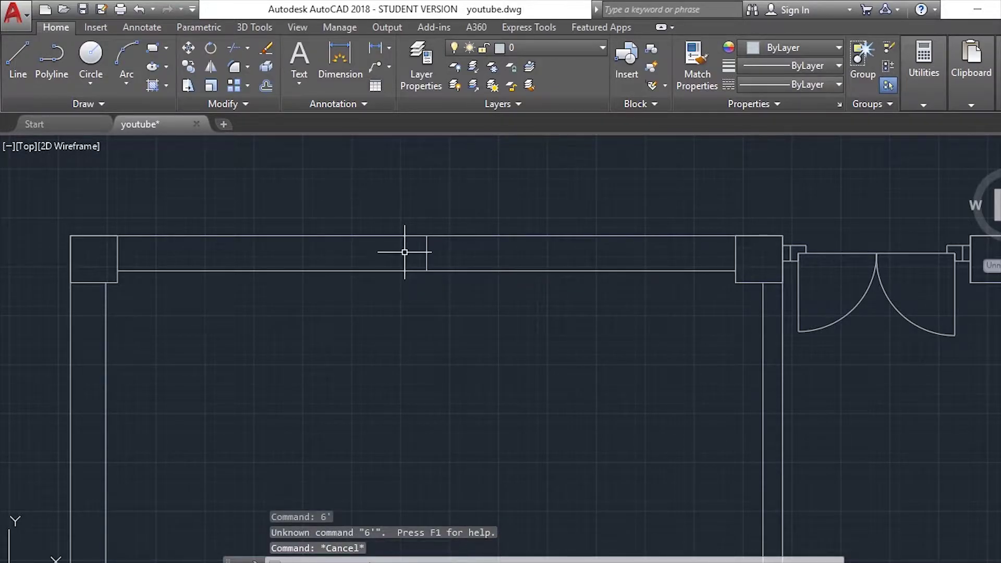
{"action": "type", "text": "o"}
{"action": "key", "text": "Return"}
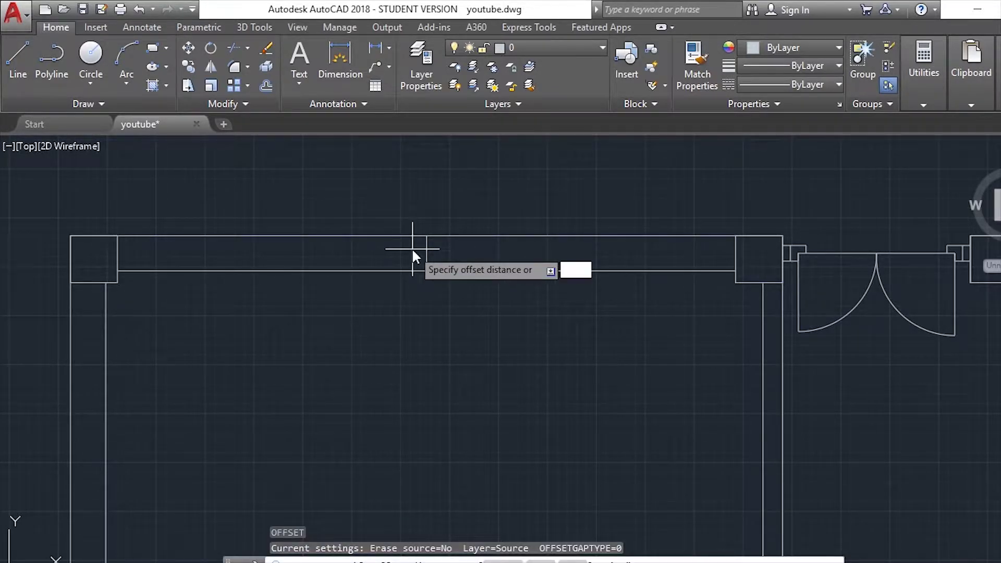
{"action": "type", "text": "3'"}
{"action": "key", "text": "Return"}
{"action": "left_click", "coordinate": [427, 252]}
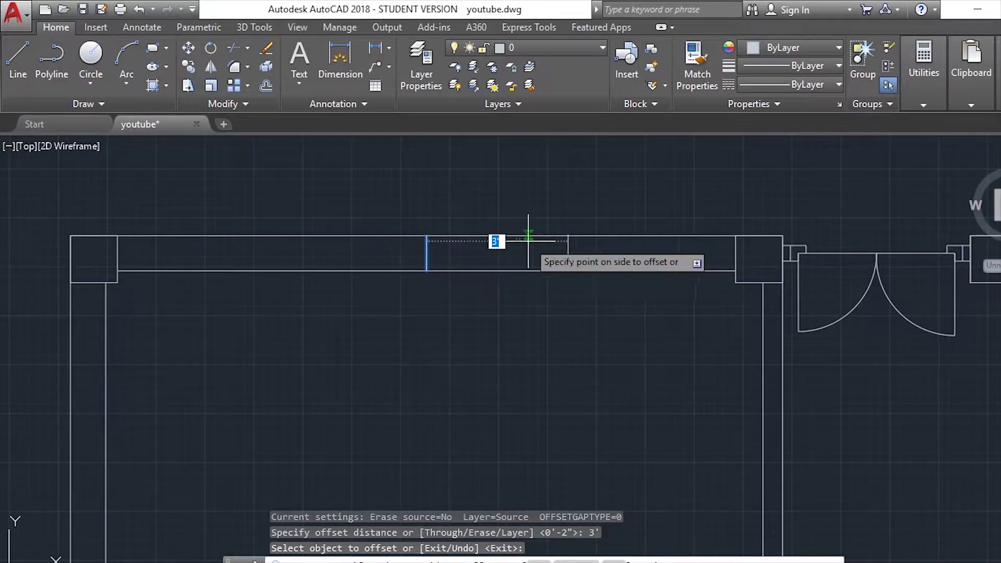
{"action": "left_click", "coordinate": [528, 241]}
{"action": "left_click", "coordinate": [391, 246]}
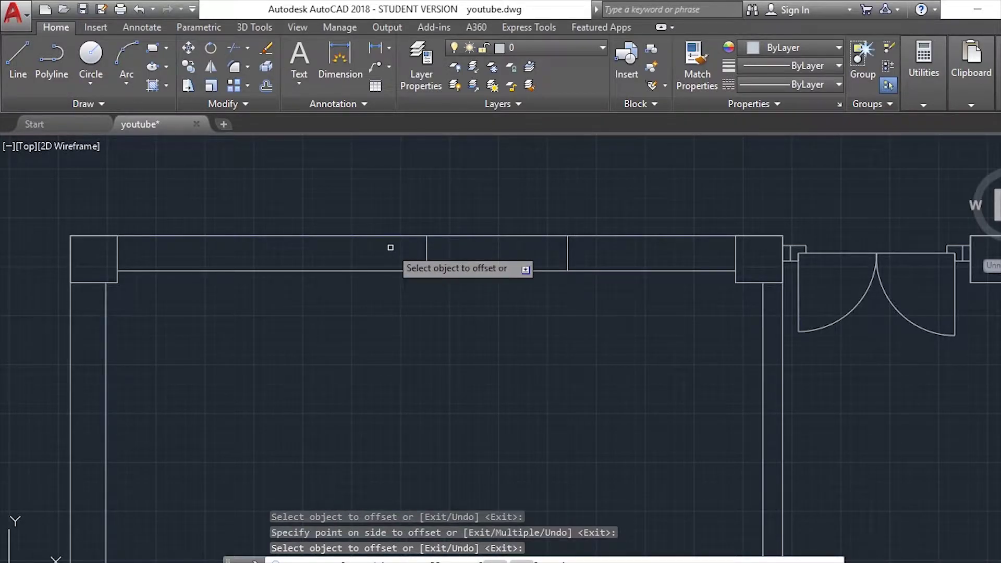
{"action": "left_click", "coordinate": [424, 248]}
{"action": "left_click", "coordinate": [398, 268]}
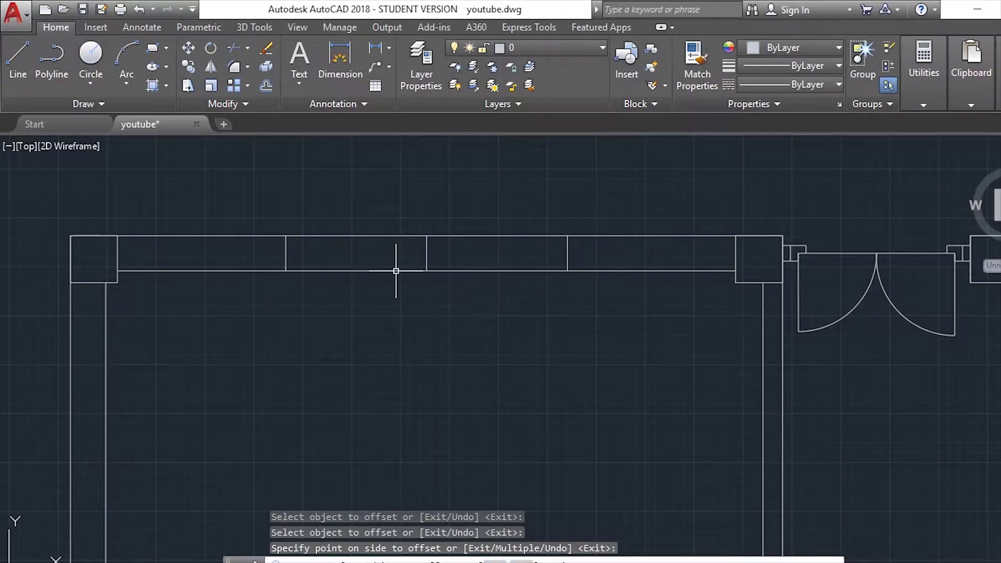
{"action": "key", "text": "Escape"}
- Draw a centre line across the window panels between the panel edges
{"action": "type", "text": "l"}
{"action": "key", "text": "Return"}
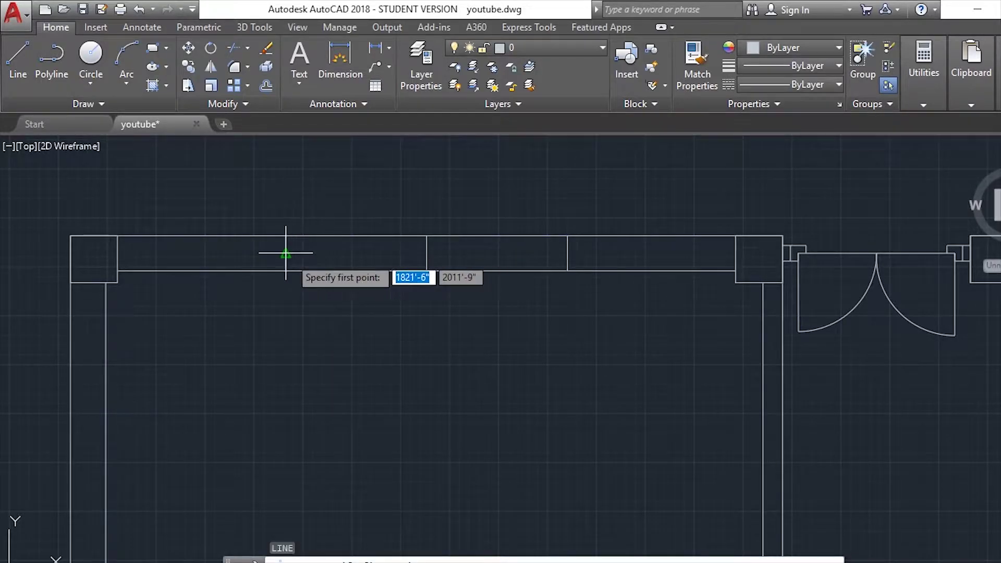
{"action": "left_click", "coordinate": [559, 255]}
{"action": "key", "text": "Return"}
{"action": "left_click", "coordinate": [525, 235]}
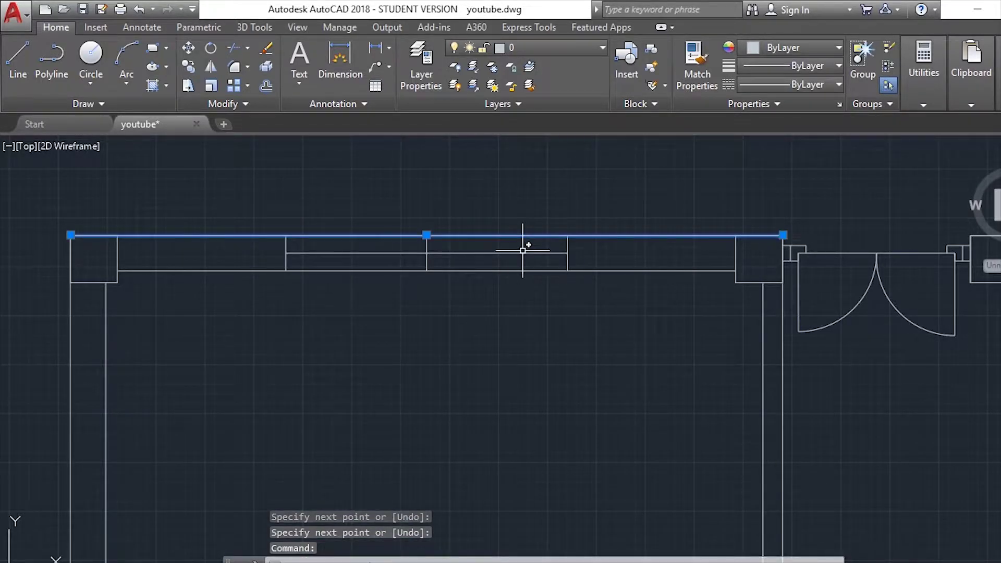
{"action": "key", "text": "space"}
{"action": "key", "text": "Escape"}
{"action": "left_click", "coordinate": [527, 245]}
{"action": "left_click", "coordinate": [508, 259]}
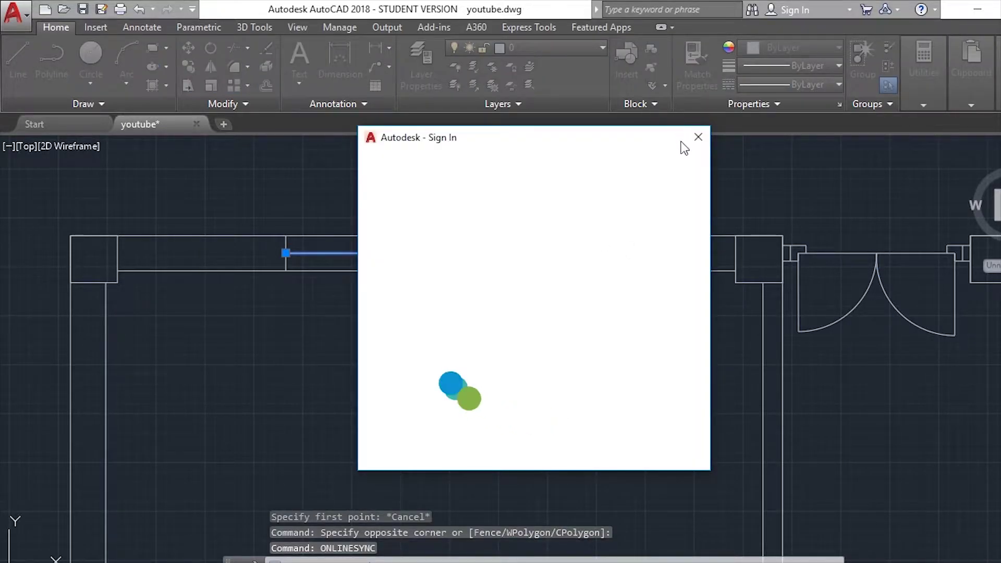
- Dismiss the sign-in popup and offset the window's centre line by 2
{"action": "left_click", "coordinate": [697, 137]}
{"action": "key", "text": "Escape"}
{"action": "key", "text": "Return"}
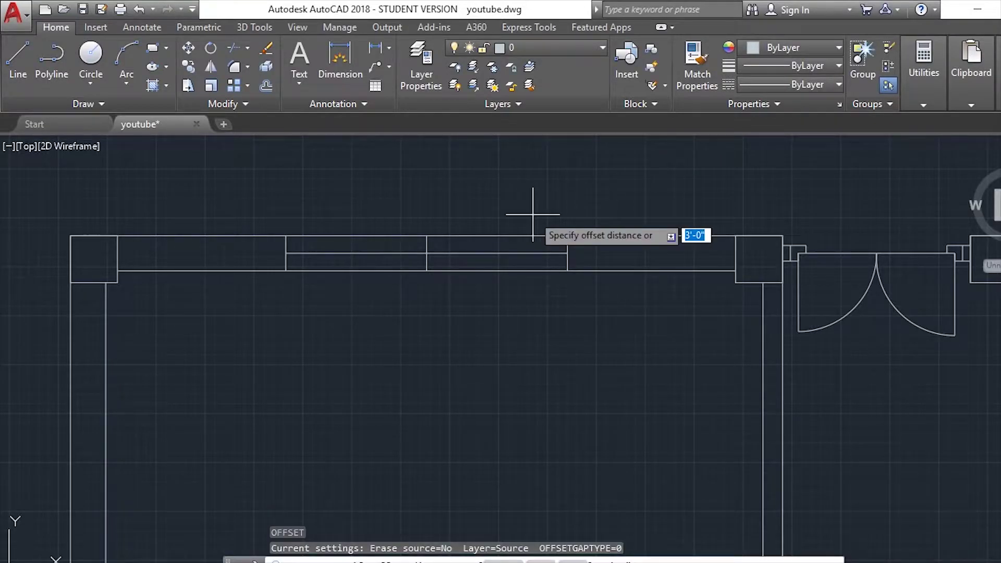
{"action": "type", "text": "2"}
{"action": "key", "text": "Return"}
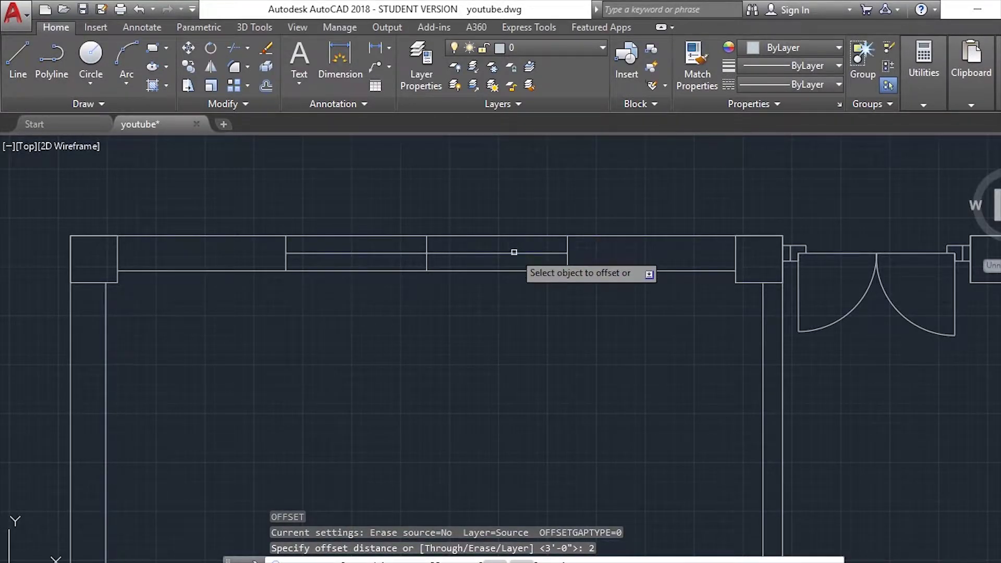
{"action": "left_click", "coordinate": [514, 252]}
{"action": "left_click", "coordinate": [517, 251]}
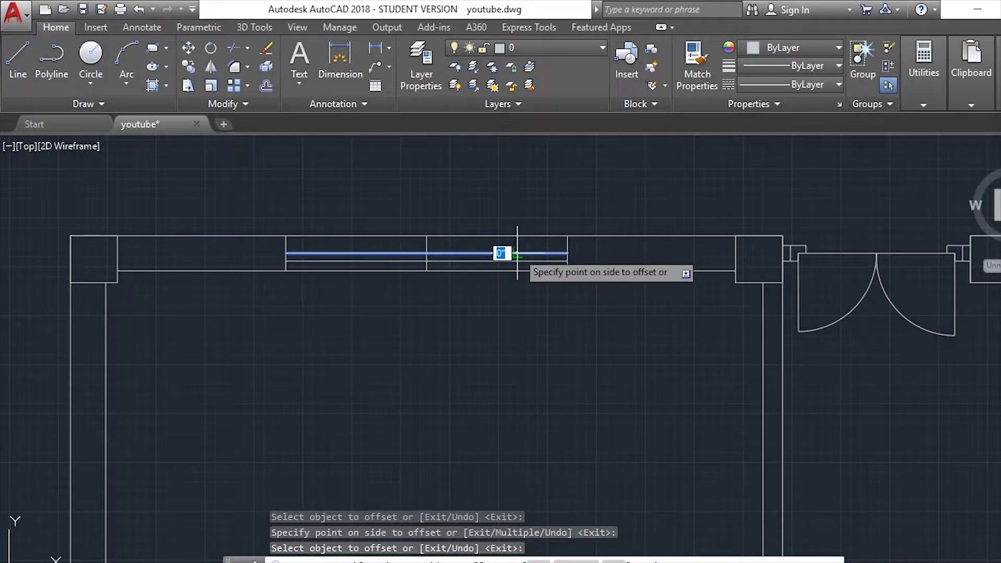
{"action": "key", "text": "Escape"}
- Erase the extra offset line from the window
{"action": "scroll", "coordinate": [468, 244], "scroll_direction": "up", "scroll_amount": 4}
{"action": "left_click", "coordinate": [468, 244]}
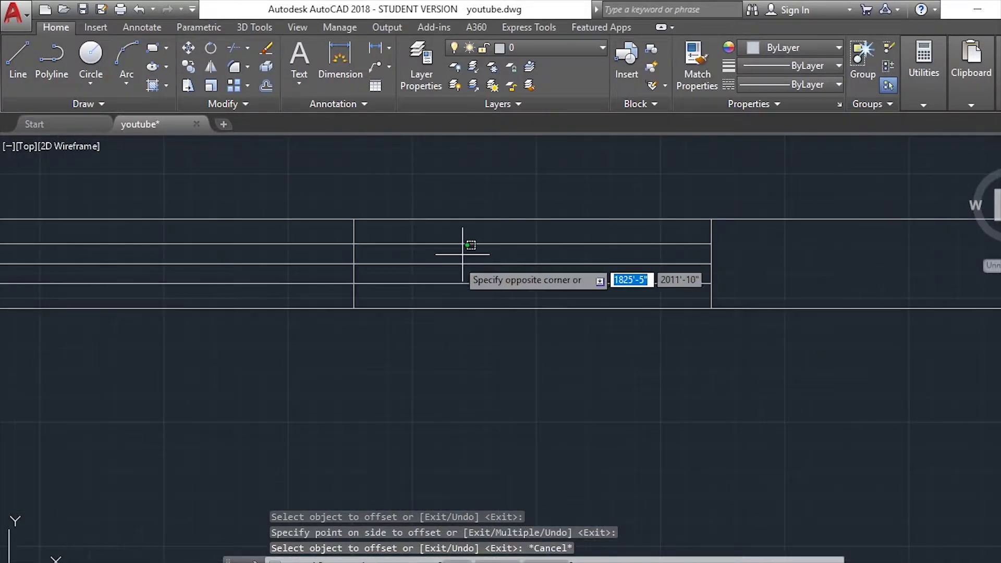
{"action": "left_click", "coordinate": [440, 263]}
{"action": "key", "text": "Delete"}
{"action": "scroll", "coordinate": [435, 225], "scroll_direction": "down", "scroll_amount": 3}
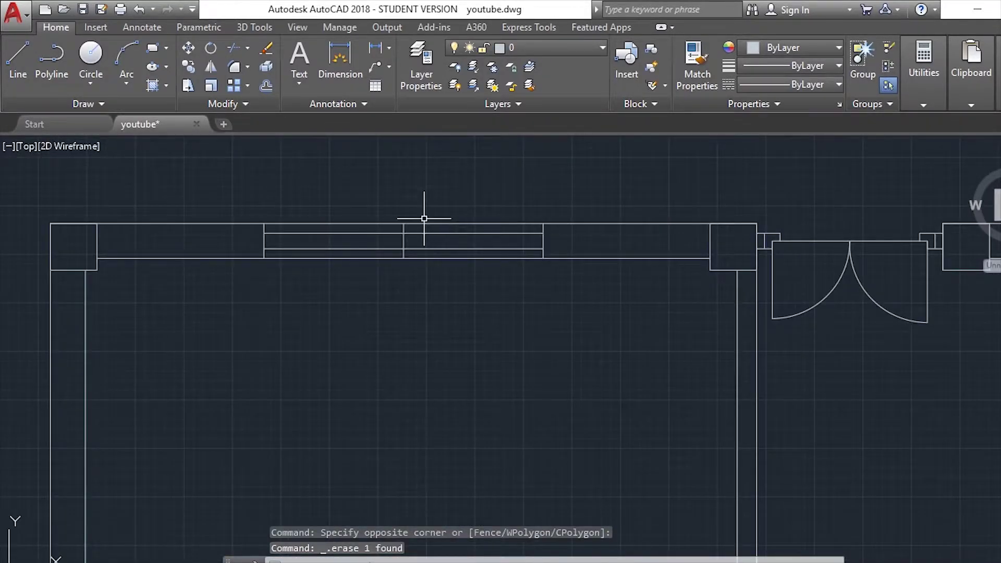
- Window-select all the lines of the window symbol
{"action": "type", "text": "L"}
{"action": "key", "text": "Return"}
{"action": "key", "text": "Escape"}
{"action": "left_click", "coordinate": [246, 162]}
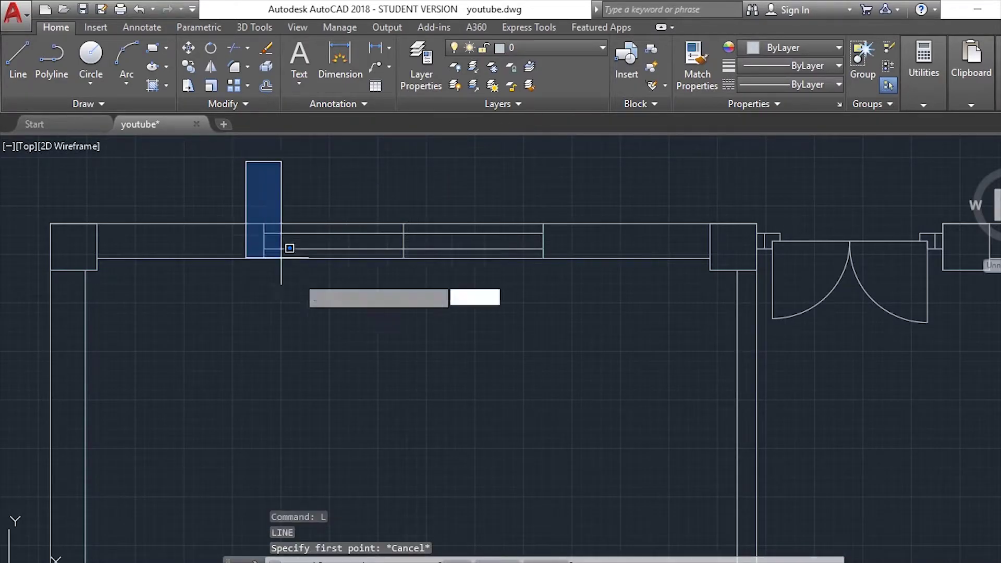
{"action": "left_click", "coordinate": [671, 319]}
- Copy the window from its corner into the other room's top wall, placing two copies
{"action": "type", "text": "co"}
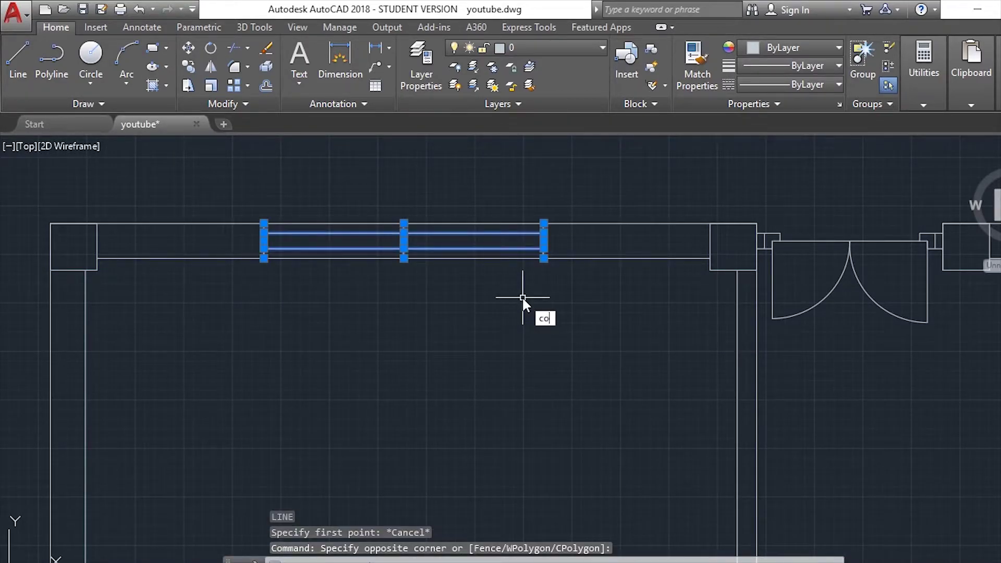
{"action": "key", "text": "Return"}
{"action": "scroll", "coordinate": [431, 241], "scroll_direction": "up", "scroll_amount": 5}
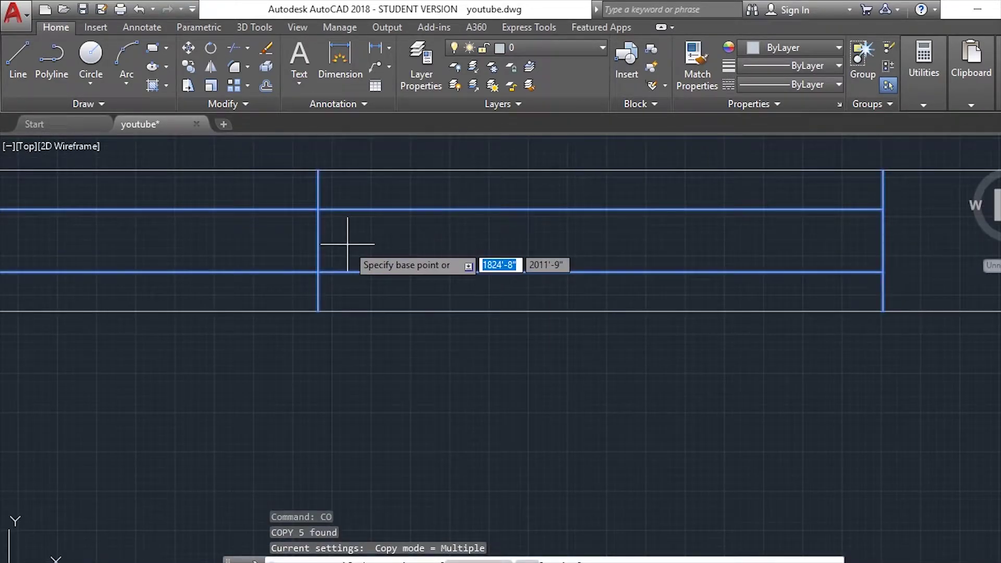
{"action": "left_click", "coordinate": [318, 240]}
{"action": "scroll", "coordinate": [385, 292], "scroll_direction": "down", "scroll_amount": 10}
{"action": "scroll", "coordinate": [386, 380], "scroll_direction": "down", "scroll_amount": 5}
{"action": "scroll", "coordinate": [401, 369], "scroll_direction": "up", "scroll_amount": 3}
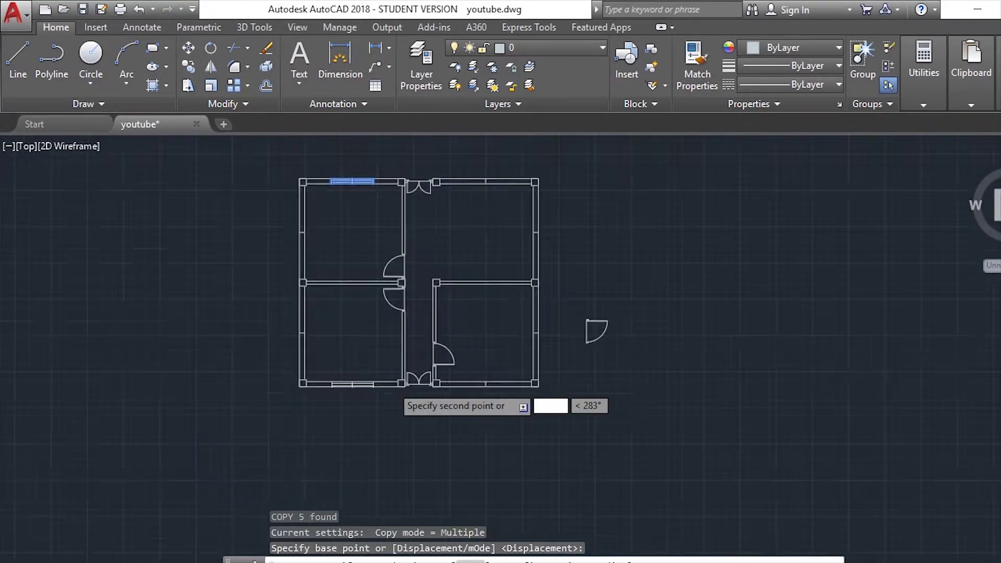
{"action": "scroll", "coordinate": [224, 379], "scroll_direction": "up", "scroll_amount": 5}
{"action": "scroll", "coordinate": [216, 385], "scroll_direction": "up", "scroll_amount": 3}
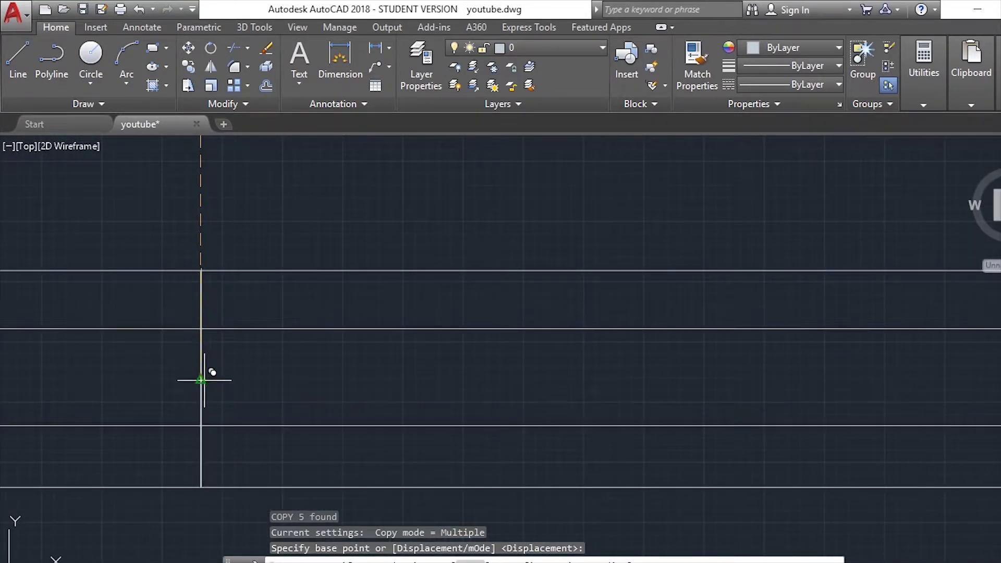
{"action": "left_click", "coordinate": [201, 371]}
{"action": "scroll", "coordinate": [205, 369], "scroll_direction": "down", "scroll_amount": 8}
{"action": "scroll", "coordinate": [646, 347], "scroll_direction": "up", "scroll_amount": 2}
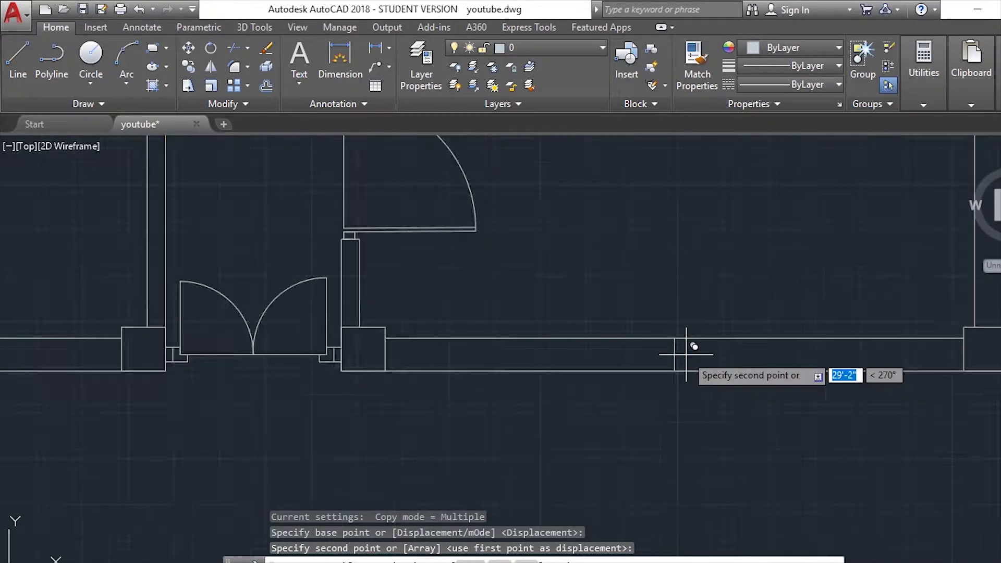
{"action": "scroll", "coordinate": [651, 346], "scroll_direction": "up", "scroll_amount": 4}
{"action": "left_click", "coordinate": [652, 351]}
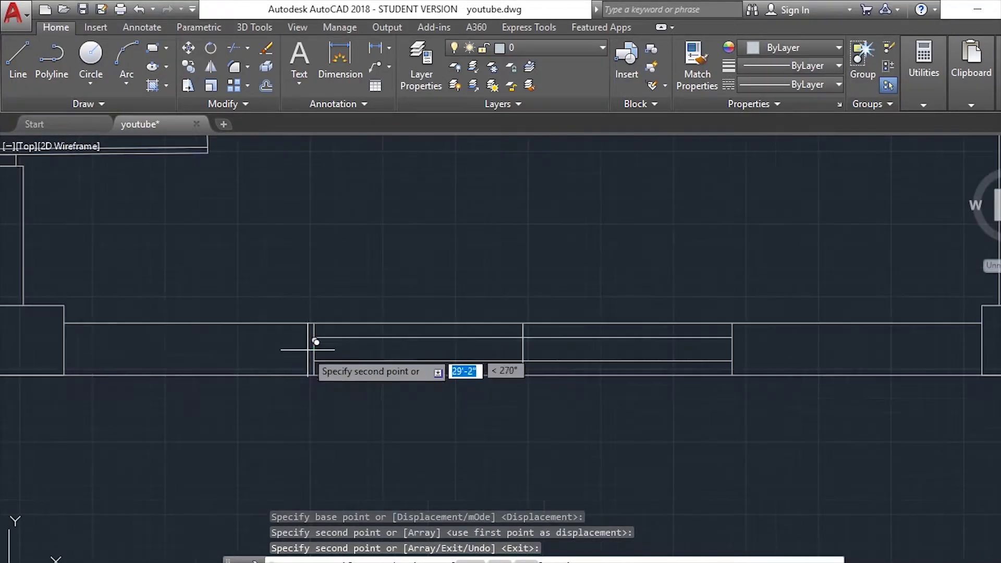
{"action": "scroll", "coordinate": [313, 339], "scroll_direction": "down", "scroll_amount": 2}
{"action": "scroll", "coordinate": [474, 308], "scroll_direction": "down", "scroll_amount": 3}
{"action": "scroll", "coordinate": [486, 255], "scroll_direction": "down", "scroll_amount": 3}
{"action": "scroll", "coordinate": [486, 255], "scroll_direction": "up", "scroll_amount": 5}
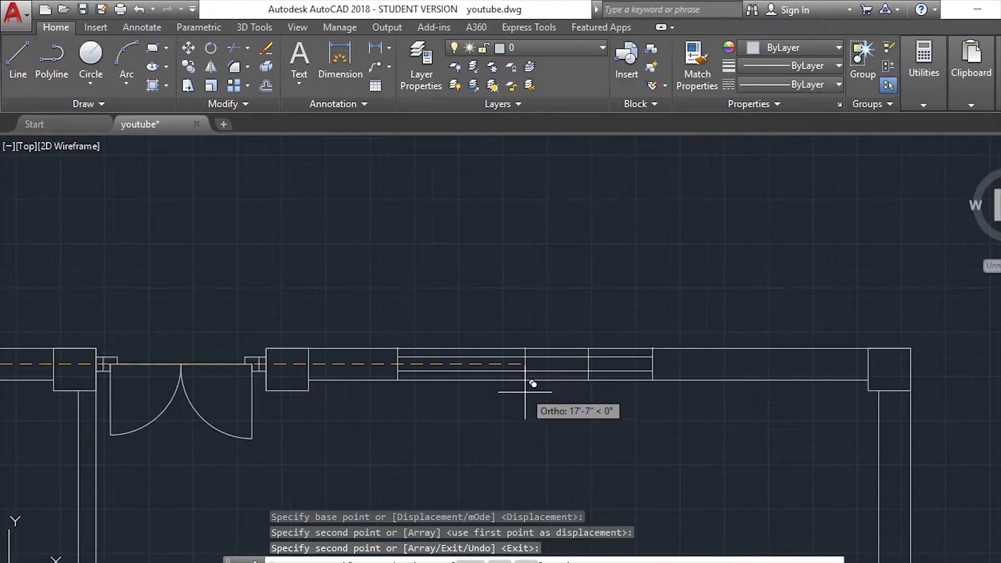
{"action": "left_click", "coordinate": [588, 348]}
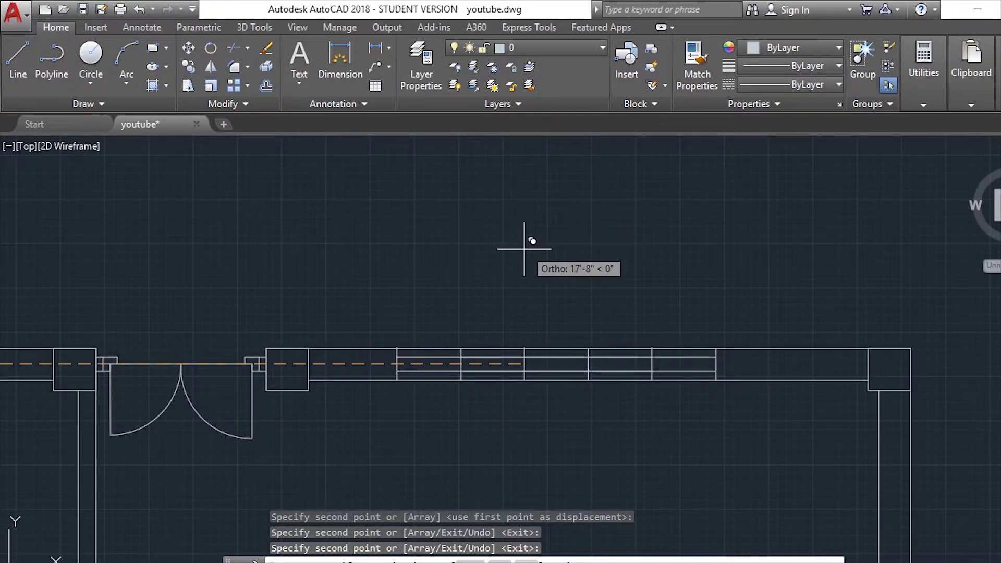
{"action": "key", "text": "Escape"}
- Copy the top-wall window to a spare spot right of the plan
{"action": "scroll", "coordinate": [502, 256], "scroll_direction": "down", "scroll_amount": 5}
{"action": "scroll", "coordinate": [494, 323], "scroll_direction": "down", "scroll_amount": 2}
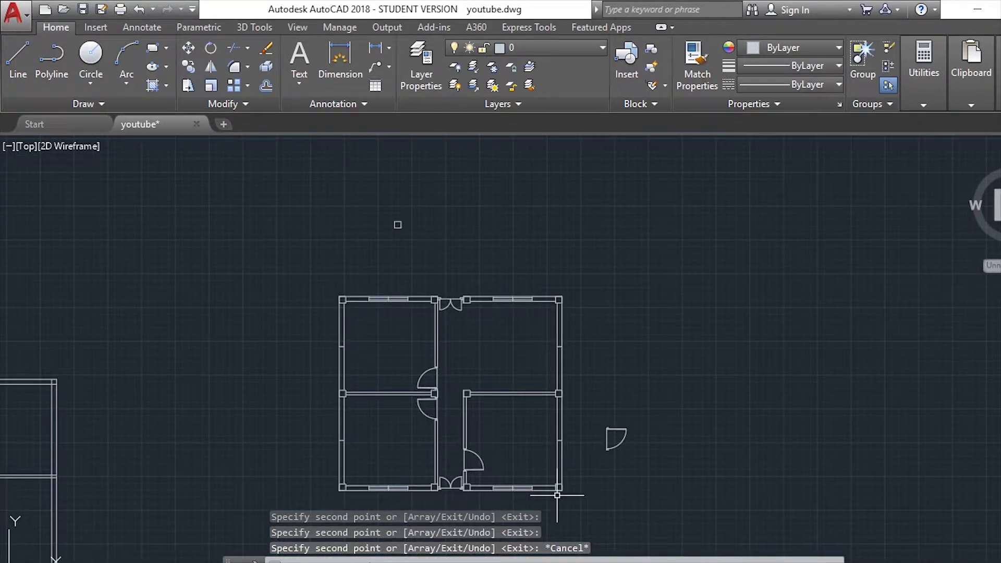
{"action": "scroll", "coordinate": [506, 317], "scroll_direction": "up", "scroll_amount": 5}
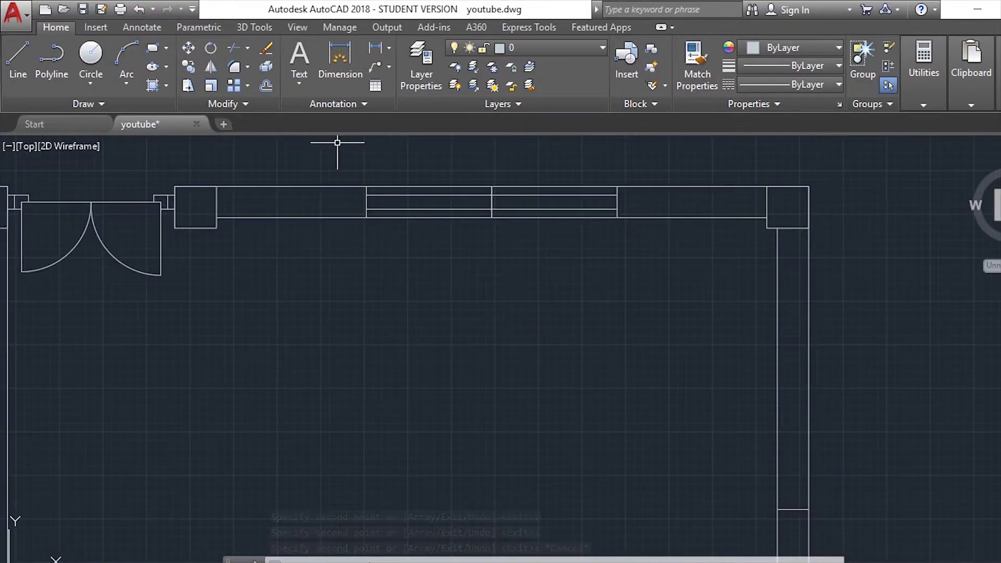
{"action": "left_click", "coordinate": [337, 142]}
{"action": "left_click", "coordinate": [750, 311]}
{"action": "type", "text": "c"}
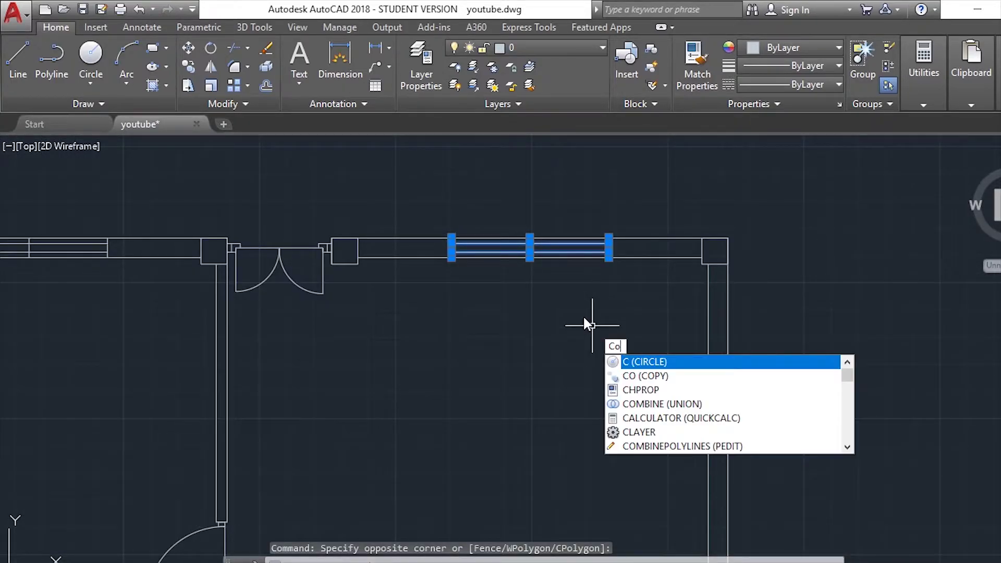
{"action": "type", "text": "o"}
{"action": "key", "text": "Return"}
{"action": "left_click", "coordinate": [537, 242]}
{"action": "left_click", "coordinate": [765, 284]}
{"action": "key", "text": "Escape"}
- Select the spare window copy and begin rotating it about a base point
{"action": "scroll", "coordinate": [665, 312], "scroll_direction": "down", "scroll_amount": 3}
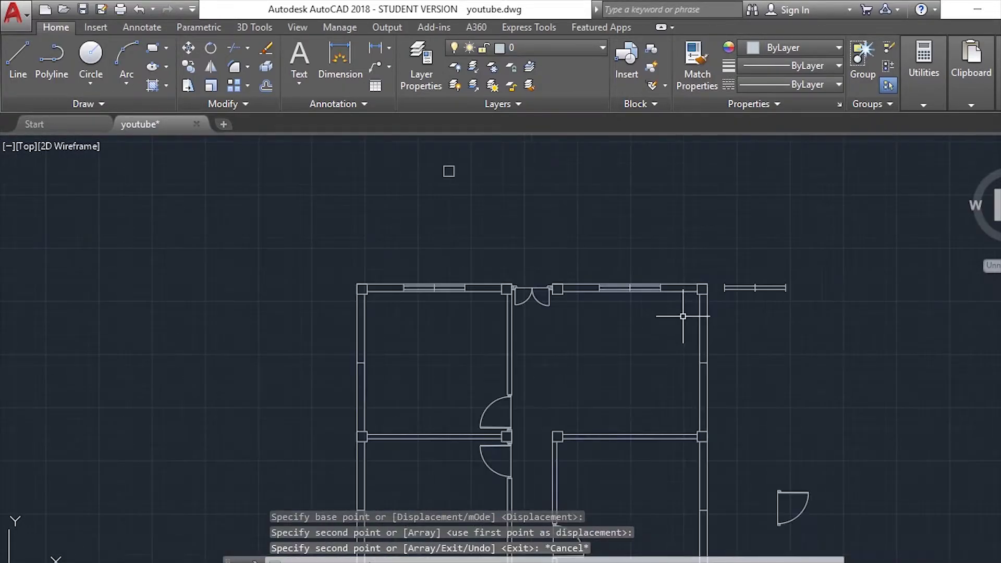
{"action": "left_click_drag", "start_coordinate": [719, 238], "coordinate": [860, 350]}
{"action": "scroll", "coordinate": [773, 276], "scroll_direction": "up", "scroll_amount": 5}
{"action": "type", "text": "ro"}
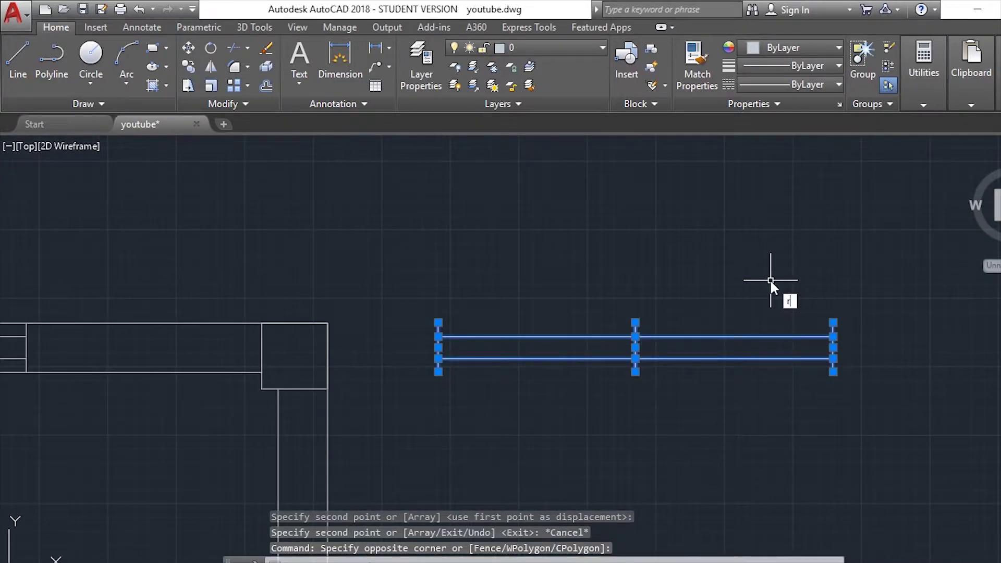
{"action": "key", "text": "Return"}
{"action": "left_click", "coordinate": [846, 317]}
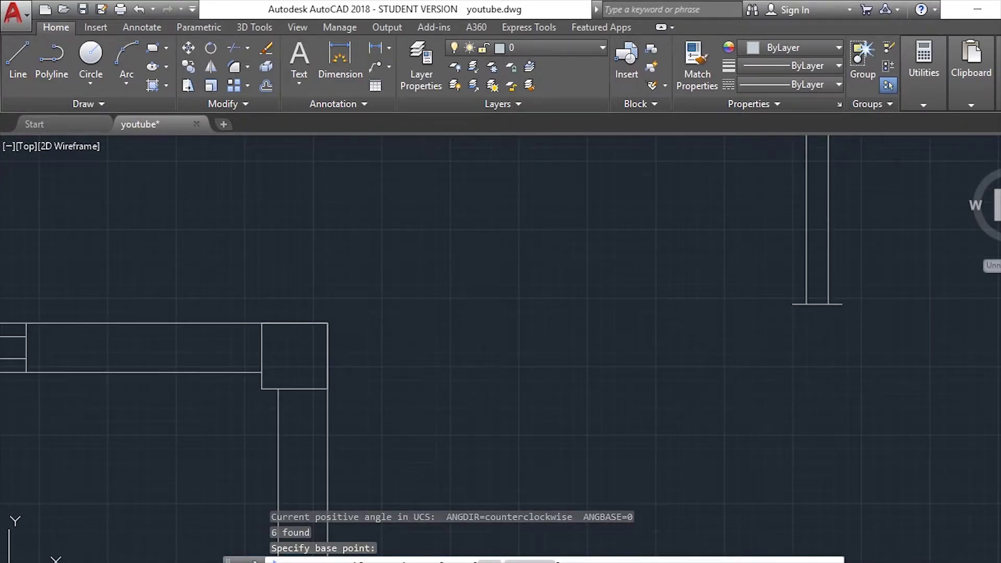
- Rotate the spare window copy 90° so it stands vertical
{"action": "left_click", "coordinate": [842, 469]}
{"action": "scroll", "coordinate": [717, 197], "scroll_direction": "down", "scroll_amount": 2}
{"action": "middle_click_drag", "start_coordinate": [661, 385], "coordinate": [644, 452]}
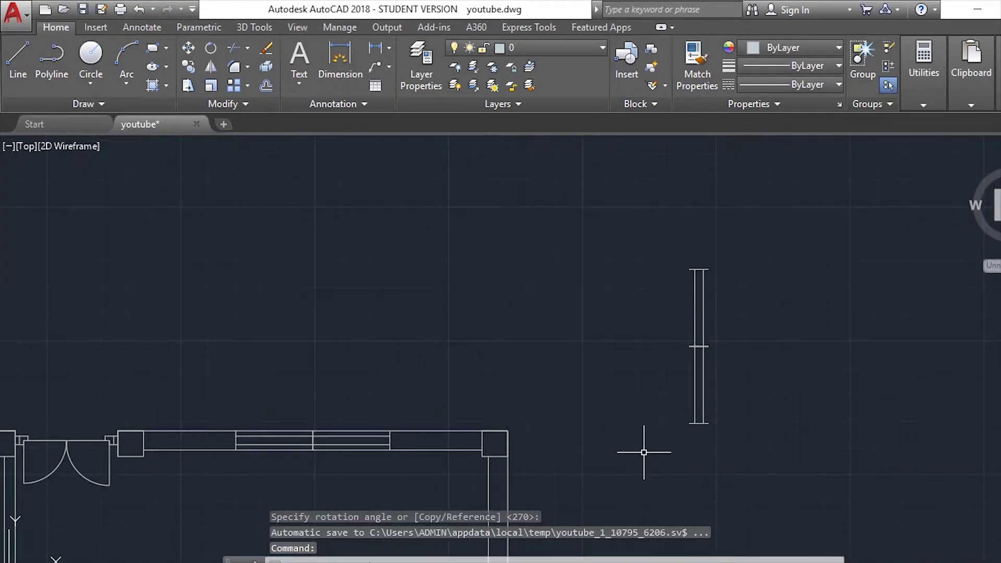
- Copy the vertical window into the left wall and another exterior side wall
{"action": "left_click", "coordinate": [638, 201]}
{"action": "left_click", "coordinate": [813, 479]}
{"action": "type", "text": "o"}
{"action": "key", "text": "Return"}
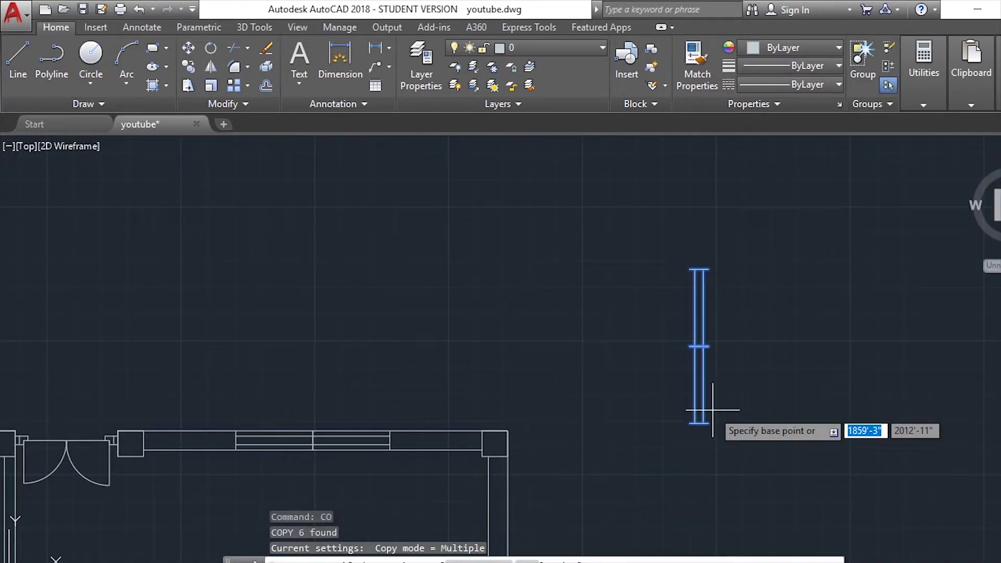
{"action": "scroll", "coordinate": [678, 336], "scroll_direction": "up", "scroll_amount": 5}
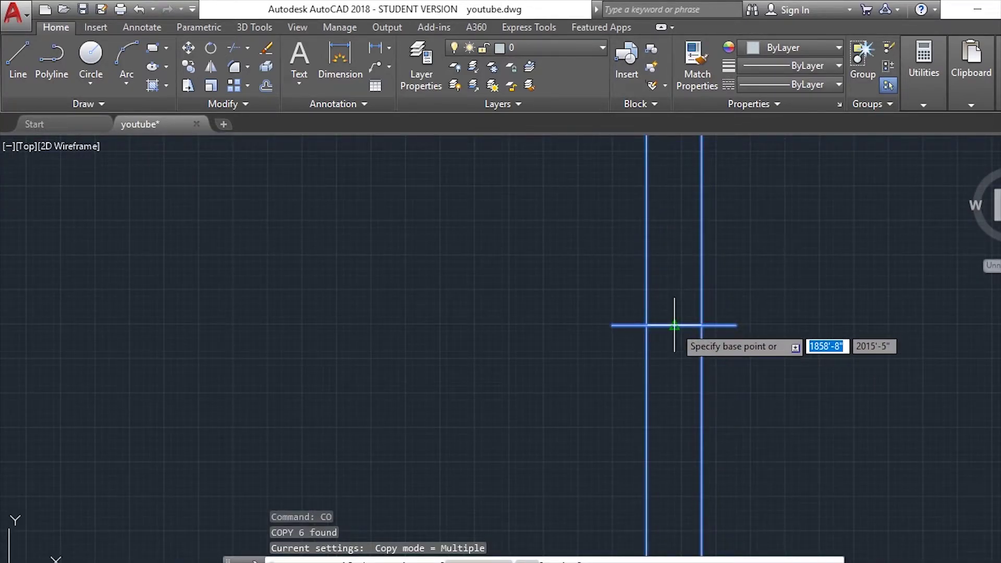
{"action": "scroll", "coordinate": [683, 324], "scroll_direction": "down", "scroll_amount": 5}
{"action": "left_click", "coordinate": [700, 365]}
{"action": "scroll", "coordinate": [578, 490], "scroll_direction": "down", "scroll_amount": 3}
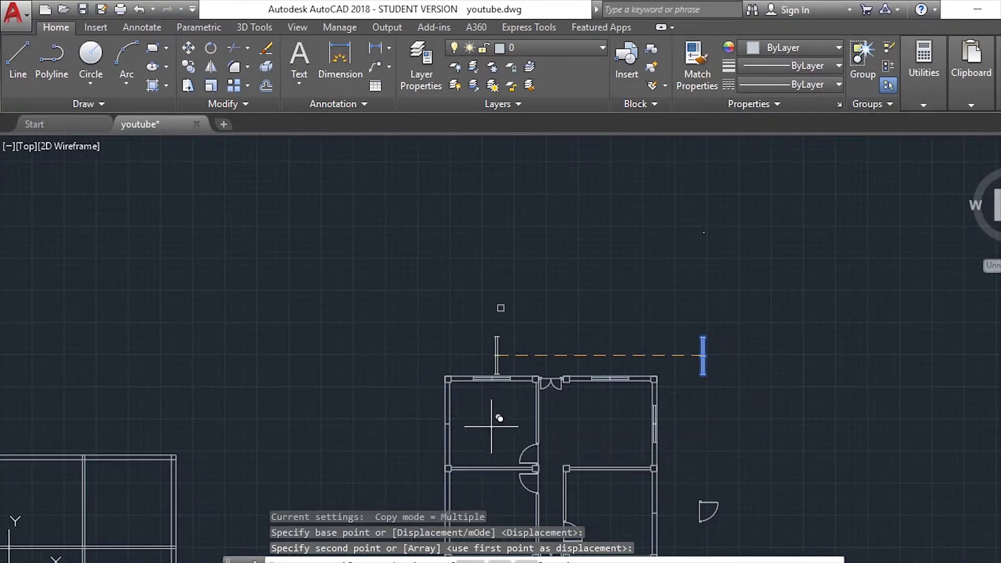
{"action": "scroll", "coordinate": [396, 354], "scroll_direction": "up", "scroll_amount": 6}
{"action": "left_click", "coordinate": [389, 358]}
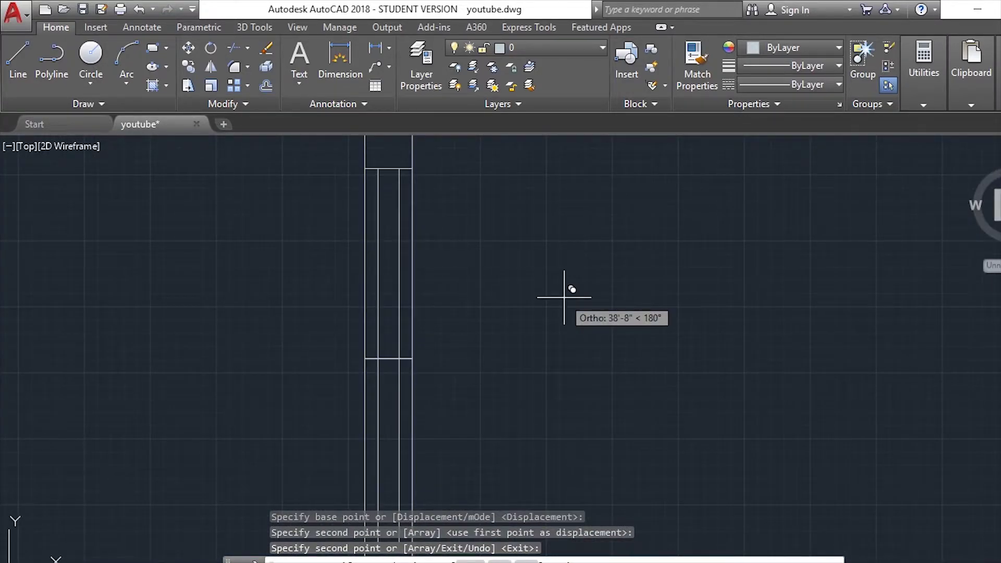
{"action": "scroll", "coordinate": [547, 380], "scroll_direction": "down", "scroll_amount": 4}
{"action": "scroll", "coordinate": [576, 409], "scroll_direction": "up", "scroll_amount": 3}
{"action": "left_click", "coordinate": [561, 416]}
{"action": "scroll", "coordinate": [561, 415], "scroll_direction": "down", "scroll_amount": 4}
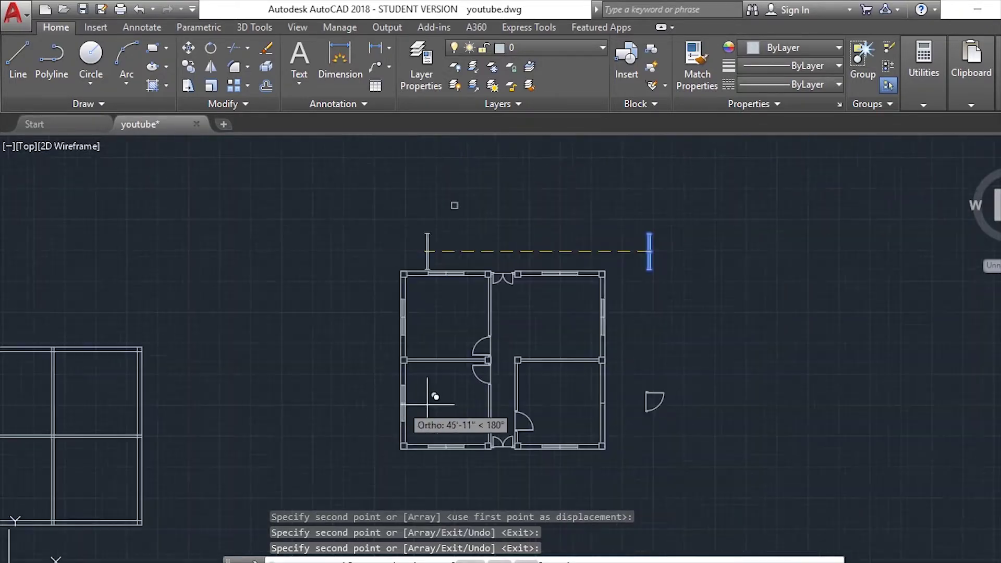
{"action": "scroll", "coordinate": [453, 413], "scroll_direction": "up", "scroll_amount": 5}
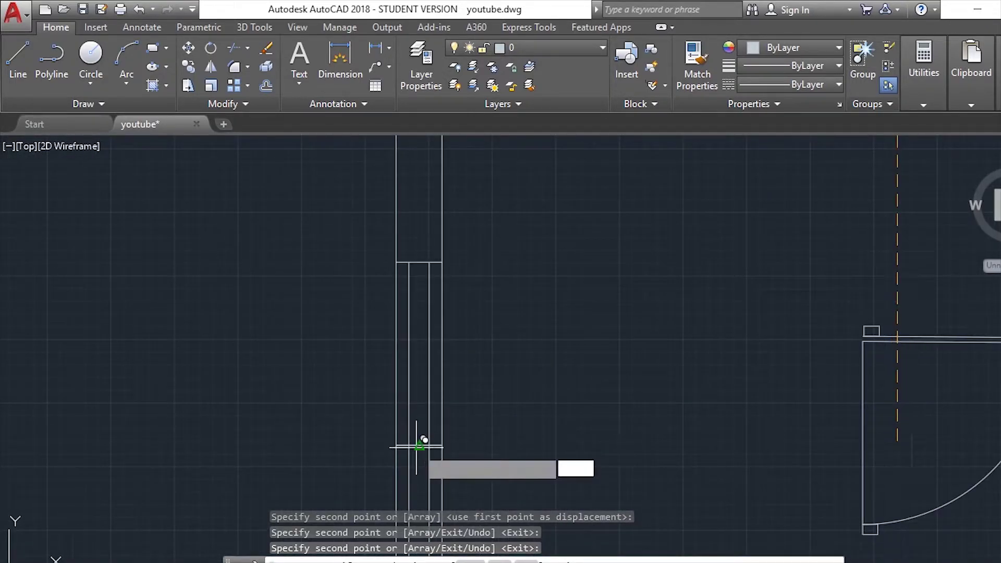
{"action": "key", "text": "Escape"}
- Select the stray window lines around the top wall
{"action": "left_click", "coordinate": [307, 367]}
{"action": "key", "text": "Escape"}
{"action": "left_click", "coordinate": [331, 352]}
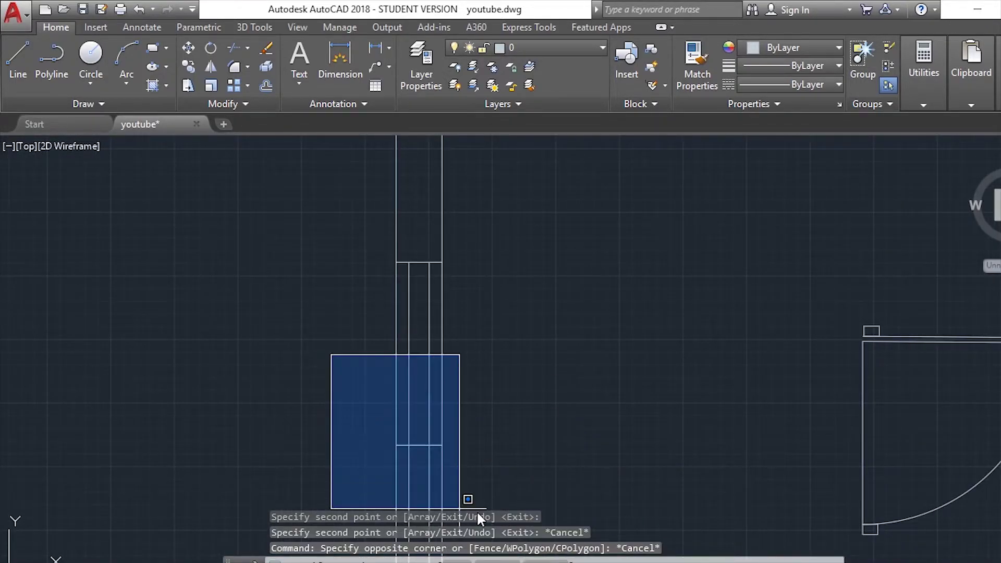
{"action": "left_click", "coordinate": [603, 398]}
{"action": "scroll", "coordinate": [714, 273], "scroll_direction": "down", "scroll_amount": 5}
{"action": "scroll", "coordinate": [714, 272], "scroll_direction": "up", "scroll_amount": 8}
{"action": "left_click", "coordinate": [720, 205]}
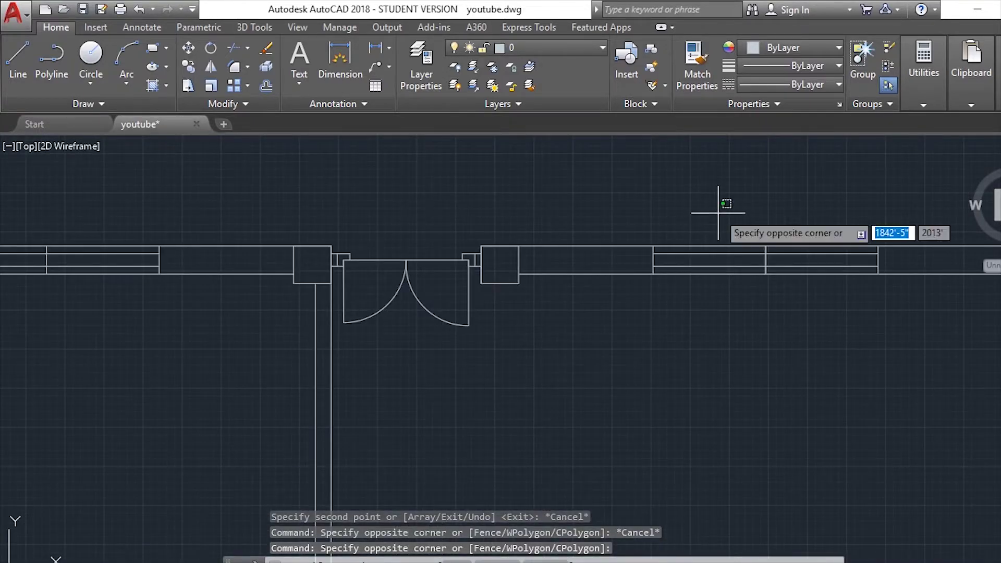
{"action": "left_click", "coordinate": [813, 284]}
{"action": "middle_click_drag", "start_coordinate": [392, 255], "coordinate": [34, 251]}
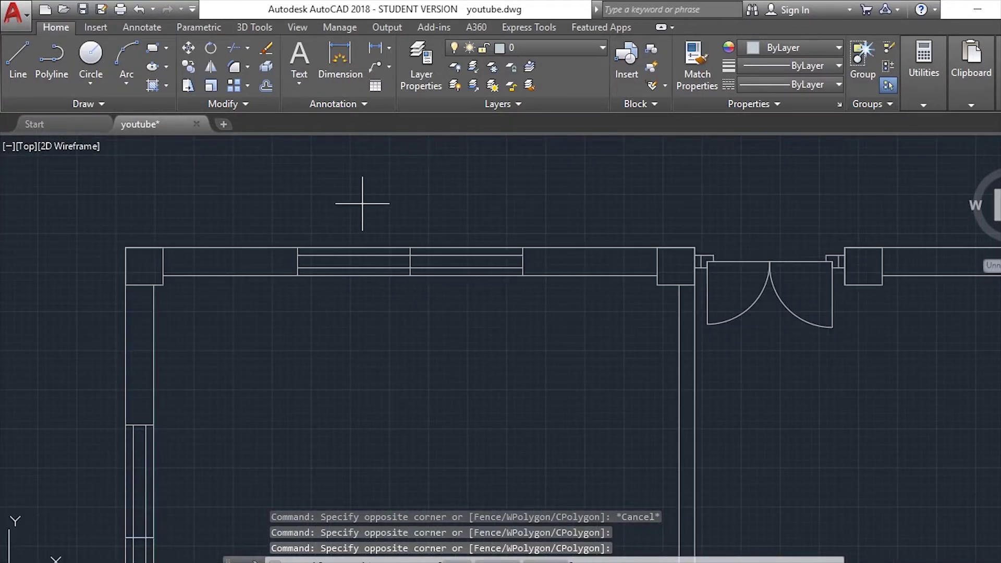
{"action": "left_click", "coordinate": [362, 201]}
{"action": "left_click", "coordinate": [447, 285]}
- Add the left- and bottom-wall stray lines and delete all 16 selected lines
{"action": "middle_click_drag", "start_coordinate": [301, 259], "coordinate": [140, 353]}
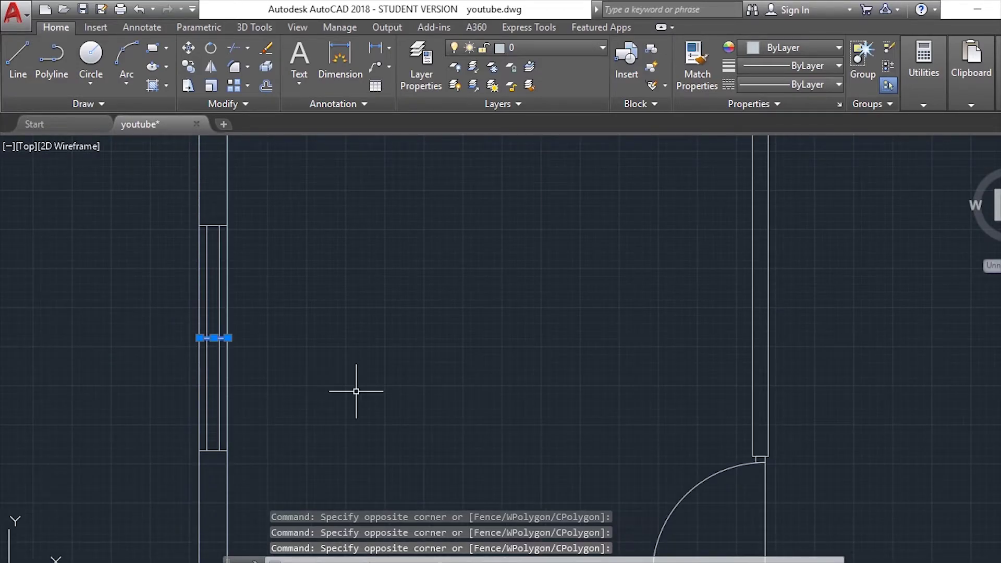
{"action": "scroll", "coordinate": [280, 414], "scroll_direction": "down", "scroll_amount": 5}
{"action": "scroll", "coordinate": [299, 324], "scroll_direction": "up", "scroll_amount": 1}
{"action": "scroll", "coordinate": [245, 326], "scroll_direction": "up", "scroll_amount": 2}
{"action": "scroll", "coordinate": [245, 326], "scroll_direction": "up", "scroll_amount": 2}
{"action": "left_click", "coordinate": [232, 330]}
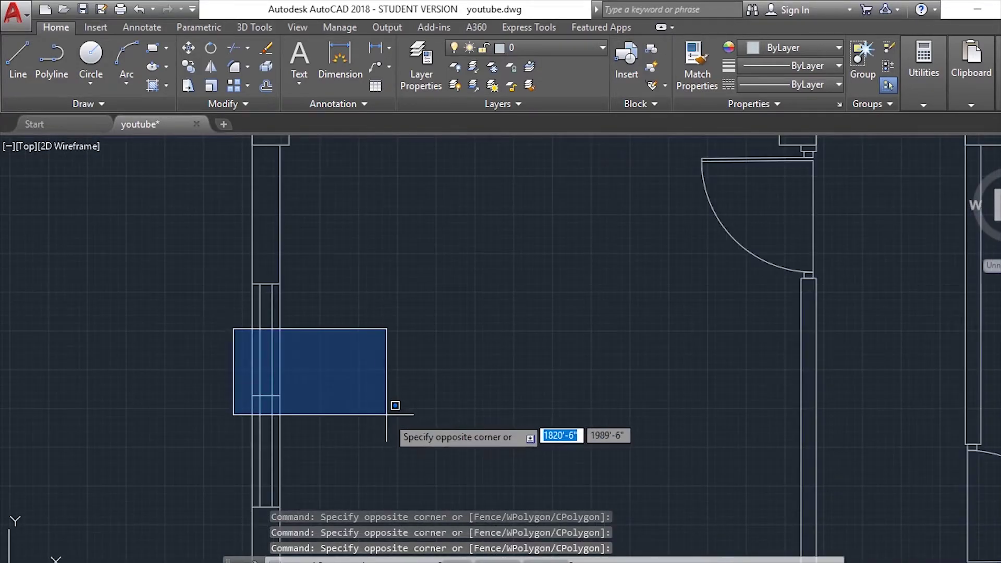
{"action": "left_click", "coordinate": [393, 405]}
{"action": "scroll", "coordinate": [365, 386], "scroll_direction": "down", "scroll_amount": 2}
{"action": "scroll", "coordinate": [313, 339], "scroll_direction": "up", "scroll_amount": 4}
{"action": "left_click", "coordinate": [311, 332]}
{"action": "left_click", "coordinate": [386, 491]}
{"action": "scroll", "coordinate": [224, 360], "scroll_direction": "down", "scroll_amount": 3}
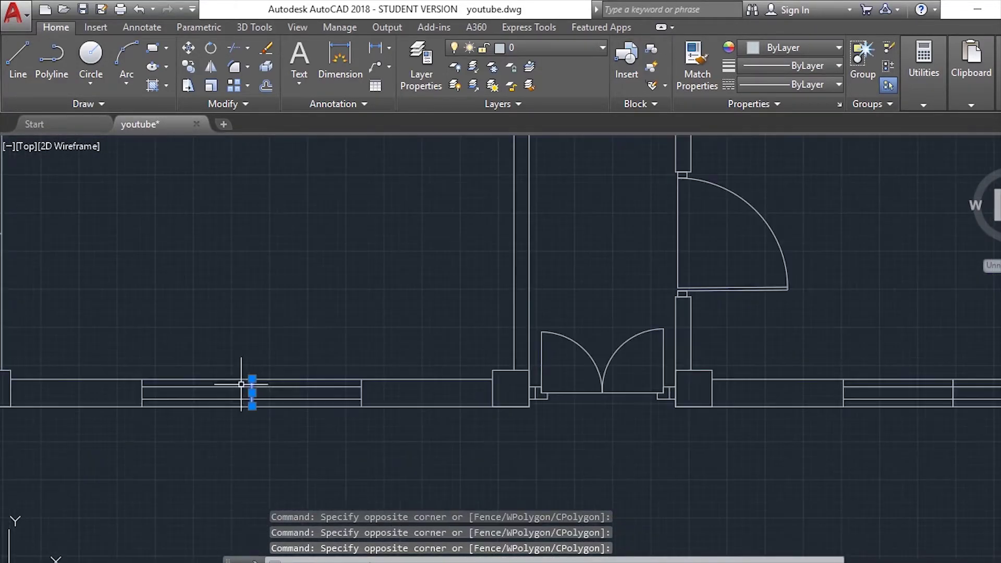
{"action": "scroll", "coordinate": [604, 412], "scroll_direction": "down", "scroll_amount": 1}
{"action": "left_click", "coordinate": [786, 424]}
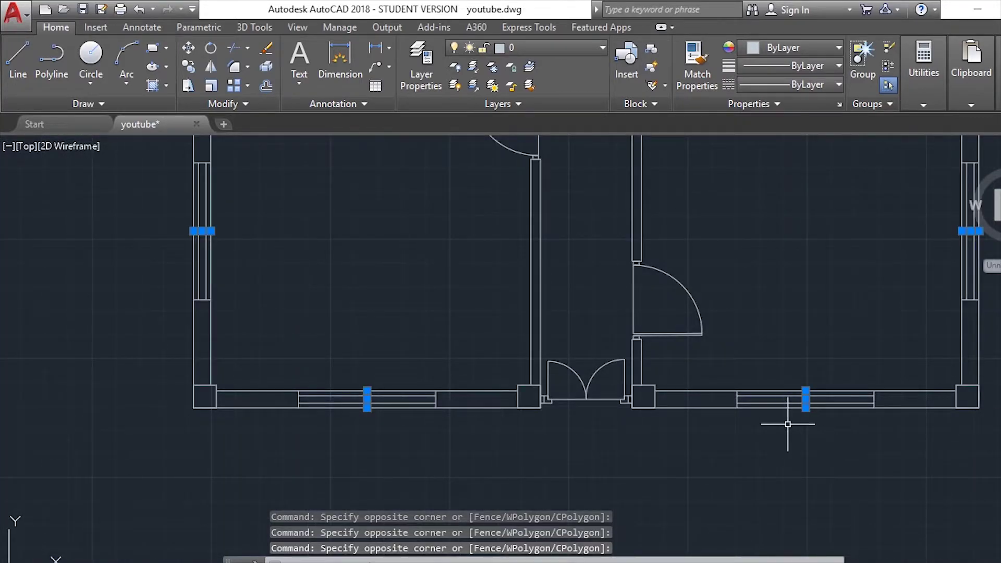
{"action": "key", "text": "Delete"}
{"action": "scroll", "coordinate": [766, 408], "scroll_direction": "down", "scroll_amount": 3}
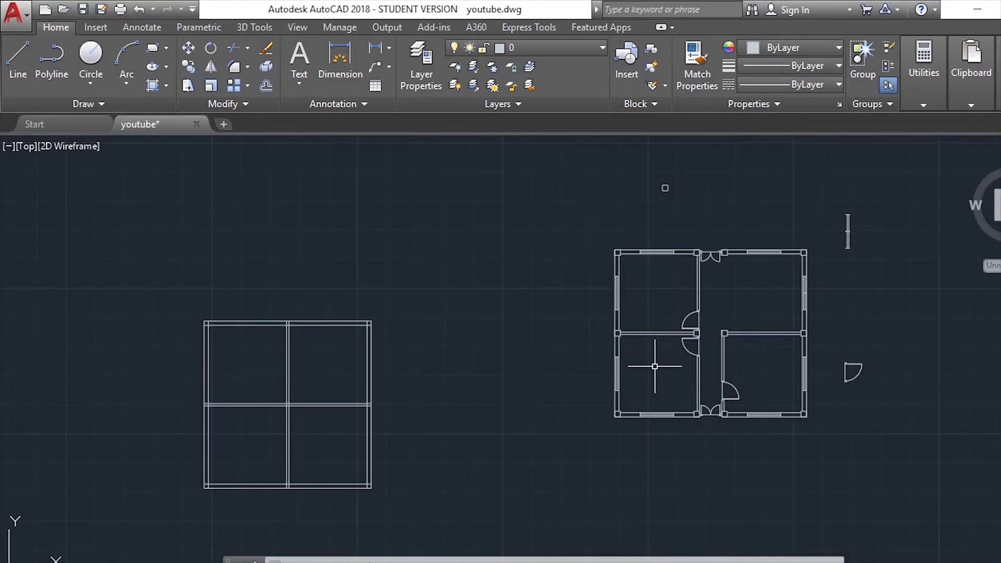
{"action": "middle_click_drag", "start_coordinate": [658, 366], "coordinate": [546, 388]}
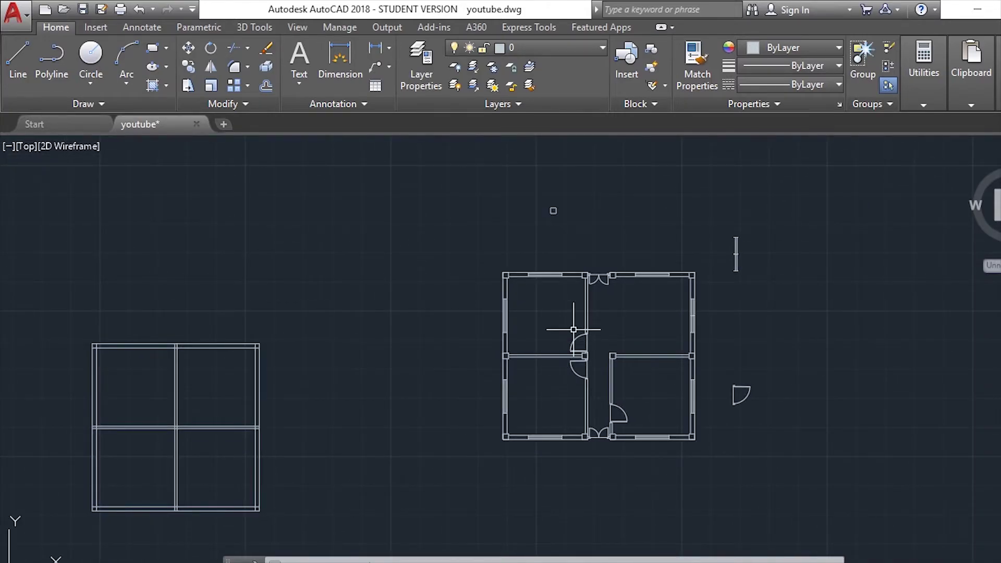